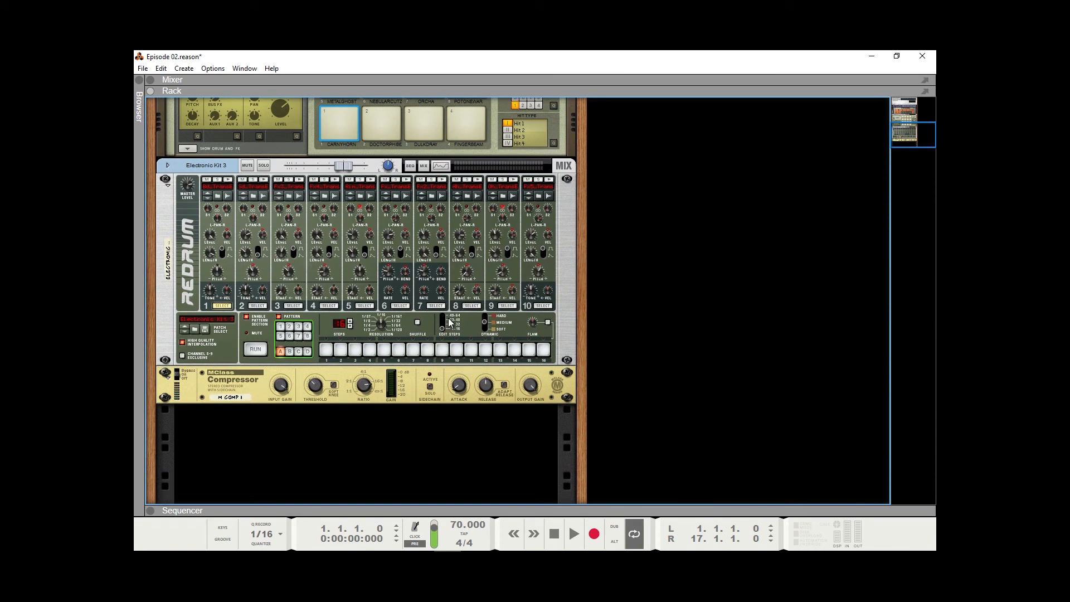
- Add a second Redrum Drum Computer to the rack below the MClass Compressor
scroll(322, 284, "up", 6)
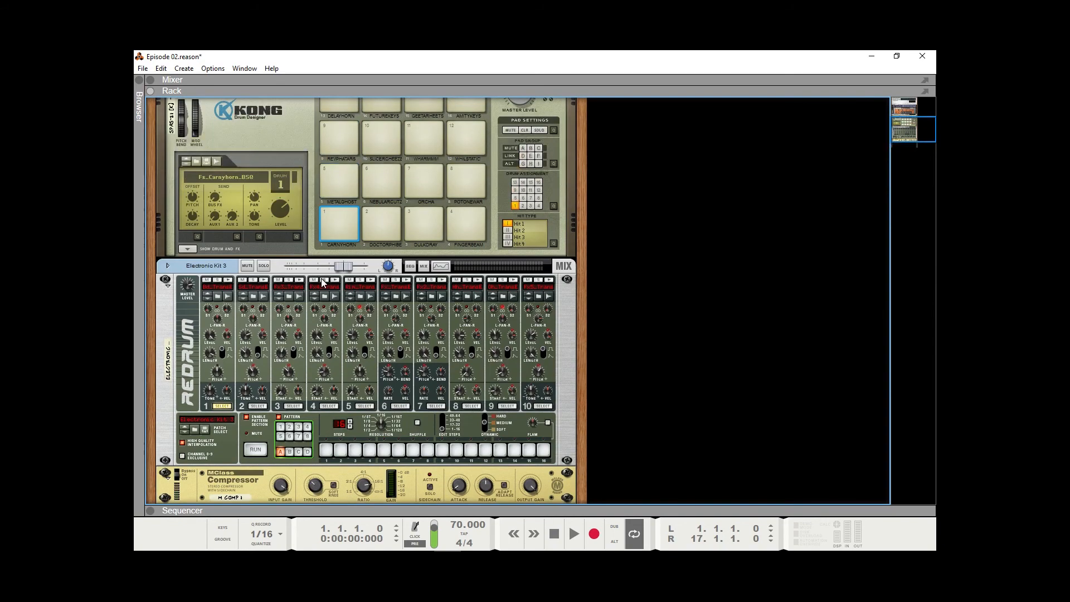
scroll(303, 336, "up", 8)
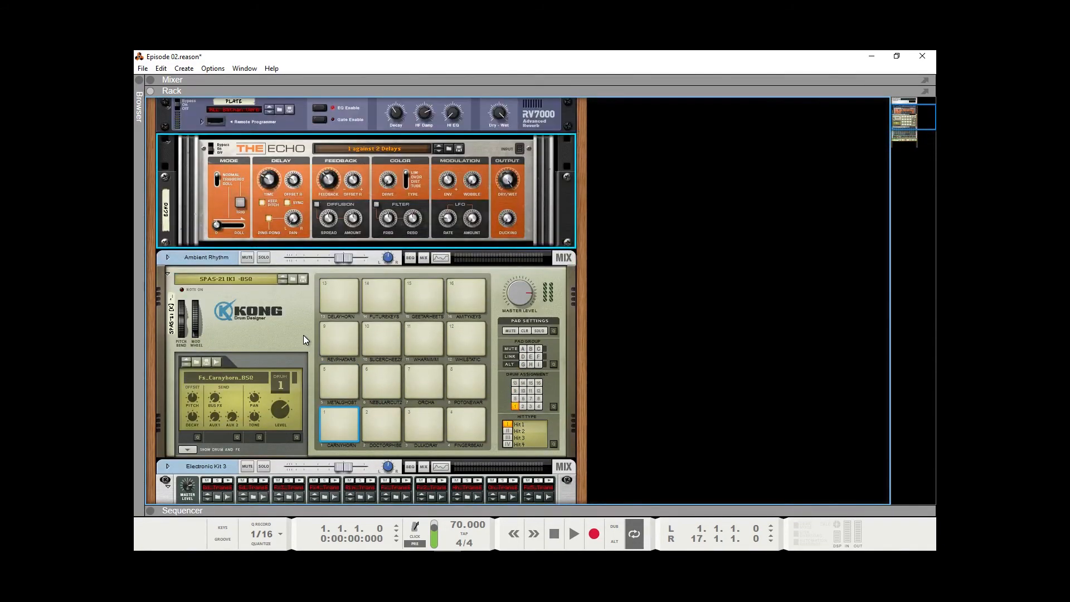
scroll(303, 336, "up", 2)
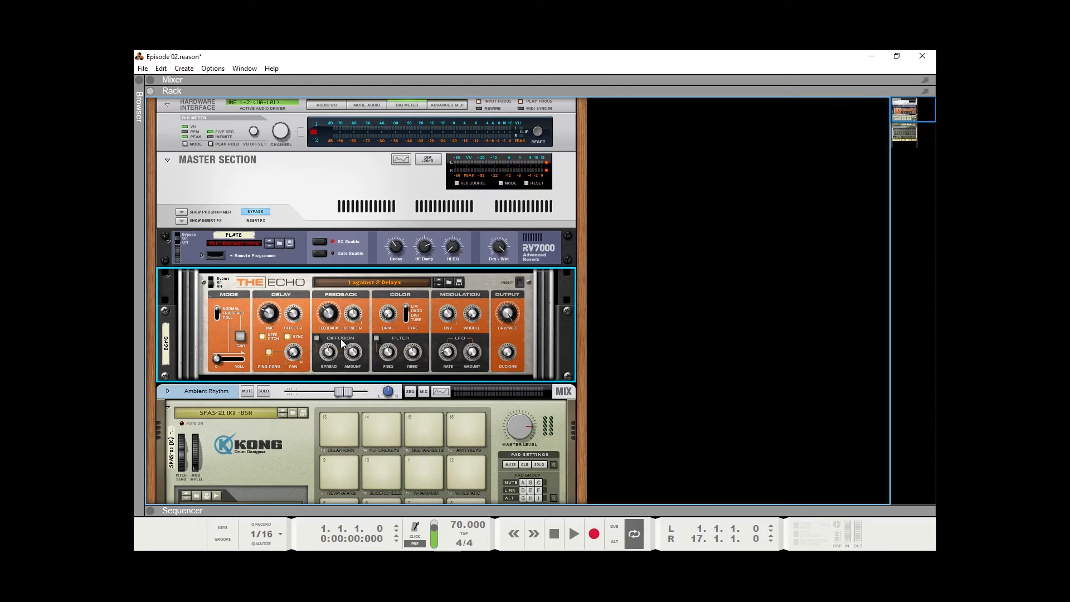
scroll(341, 342, "down", 9)
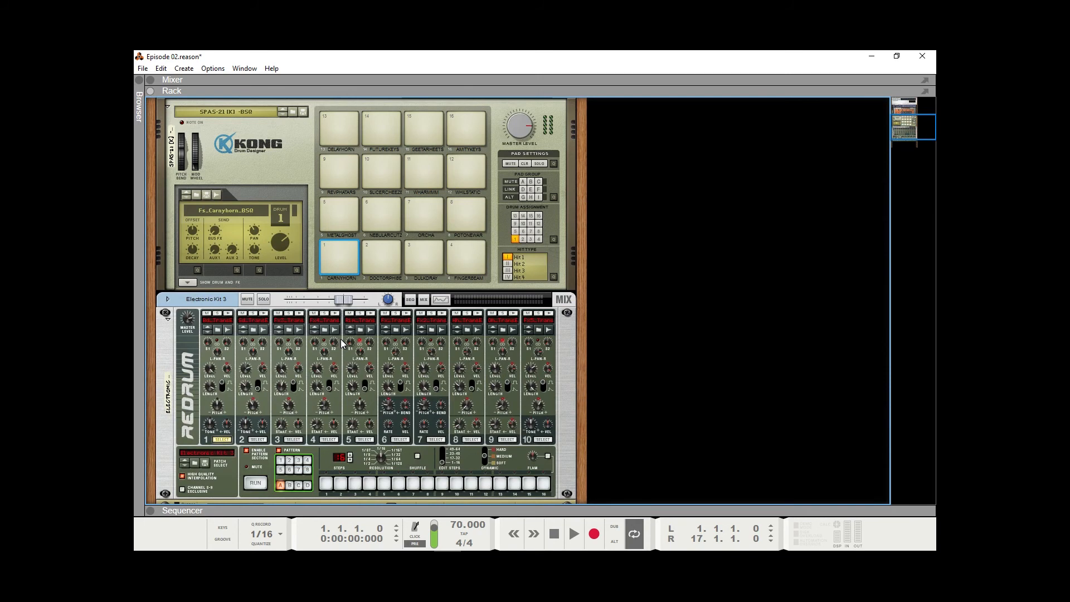
scroll(341, 343, "down", 4)
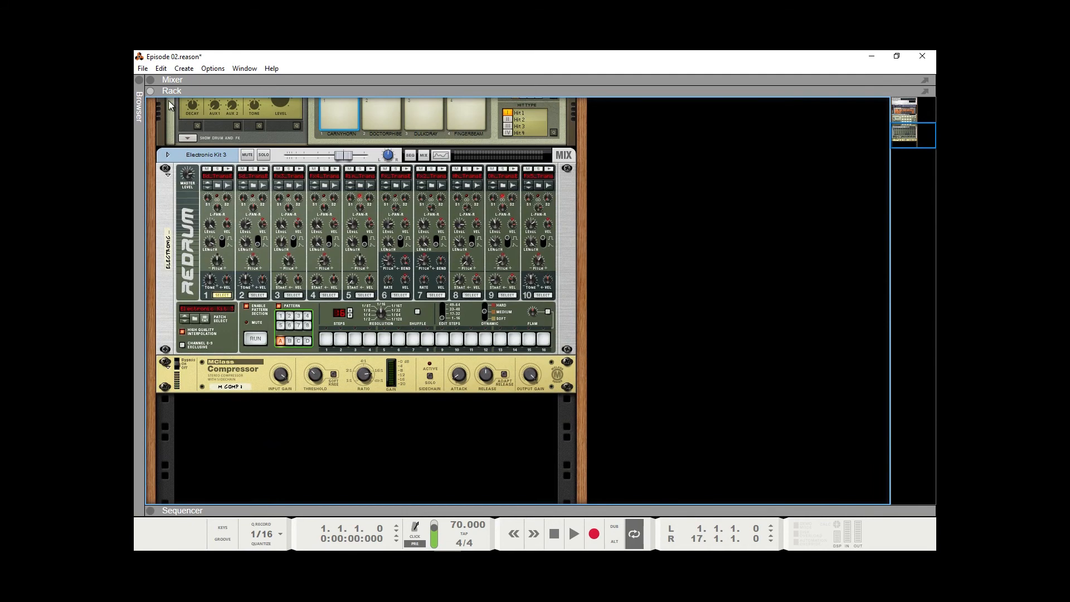
left_click(184, 70)
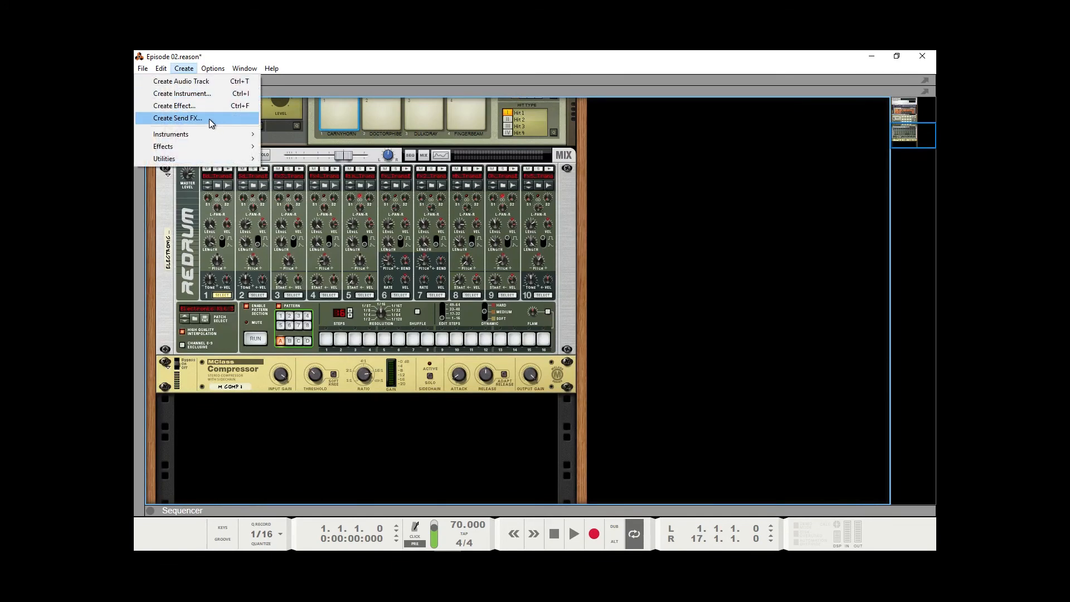
mouse_move(222, 139)
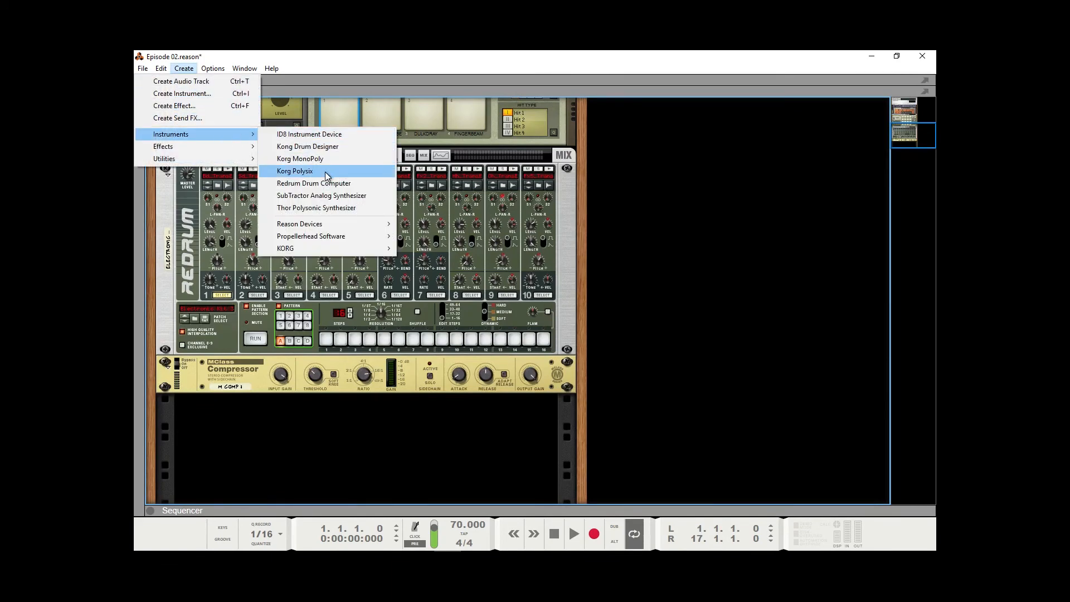
mouse_move(345, 229)
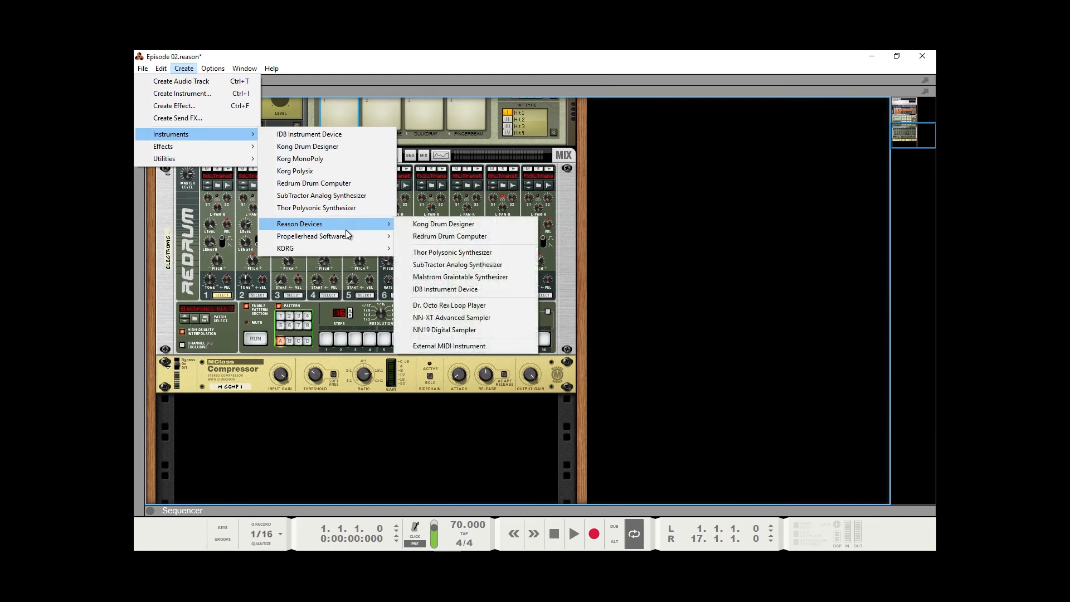
left_click(497, 236)
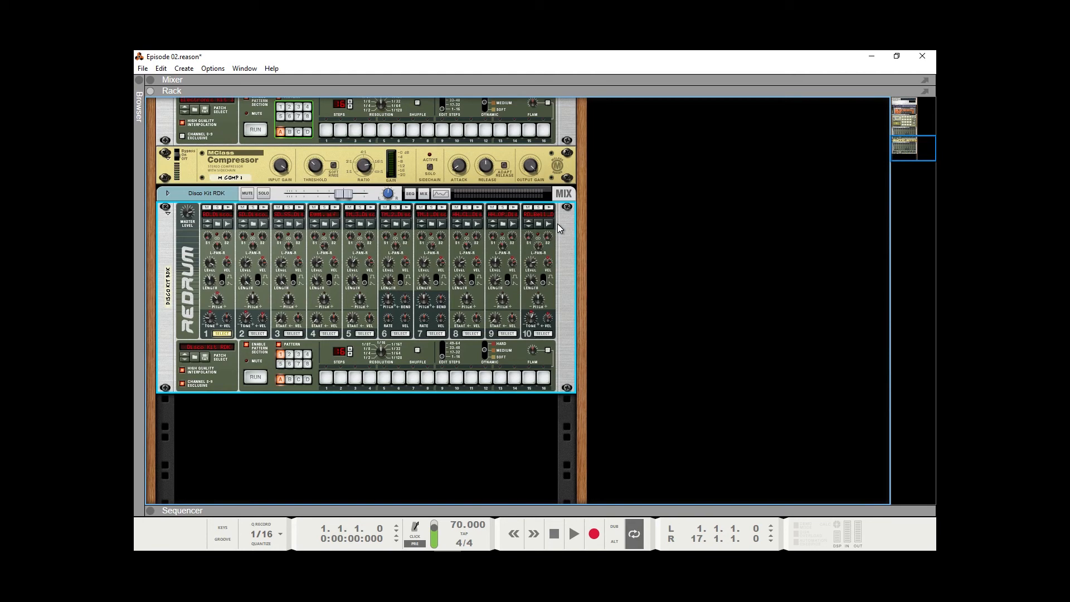
- Raise the Disco Kit RDK channel's fader in the mixer and return to the rack
key("F5")
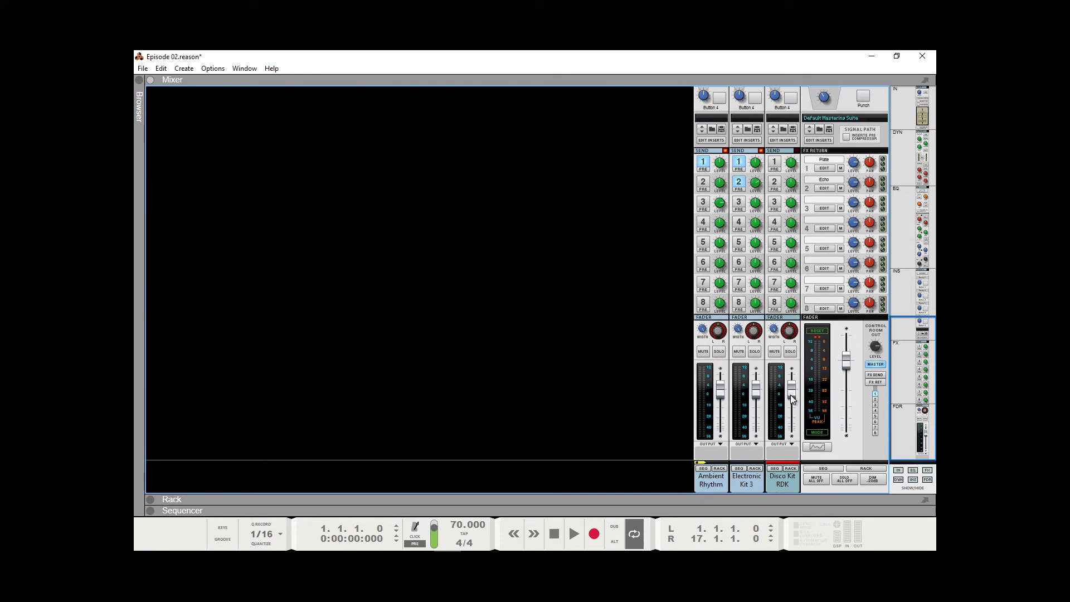
left_click_drag(790, 395, 792, 386)
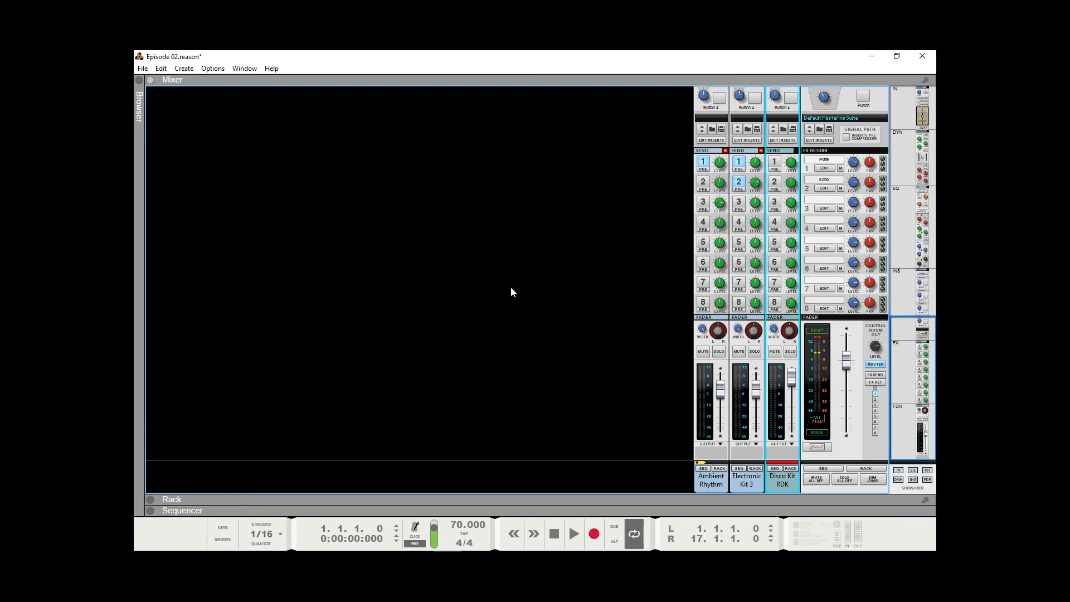
key("F6")
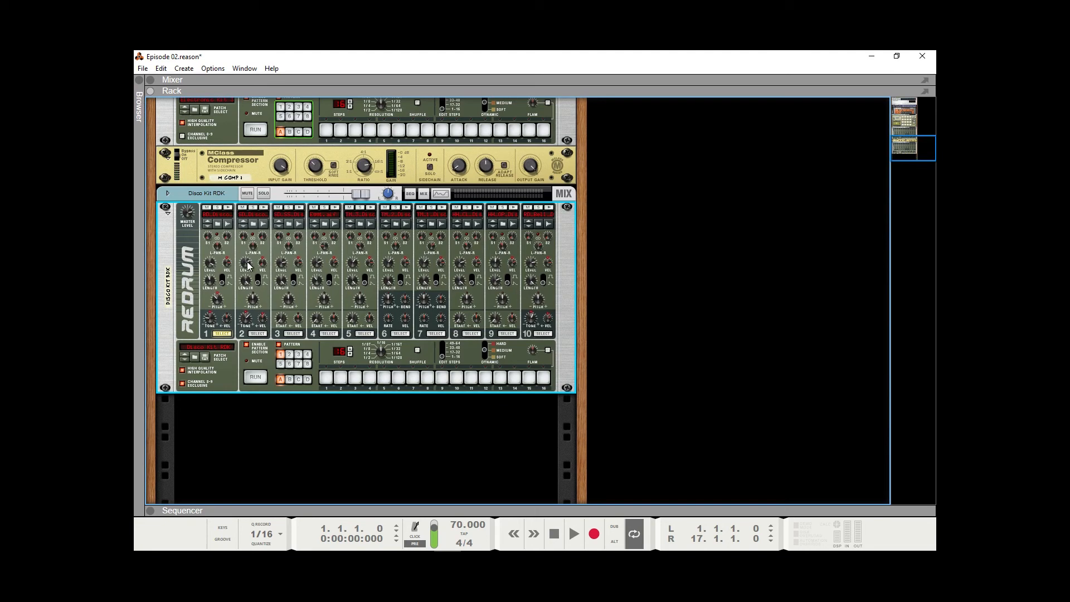
- Turn down the level of drum 2 on the Disco Kit Redrum
mouse_move(247, 268)
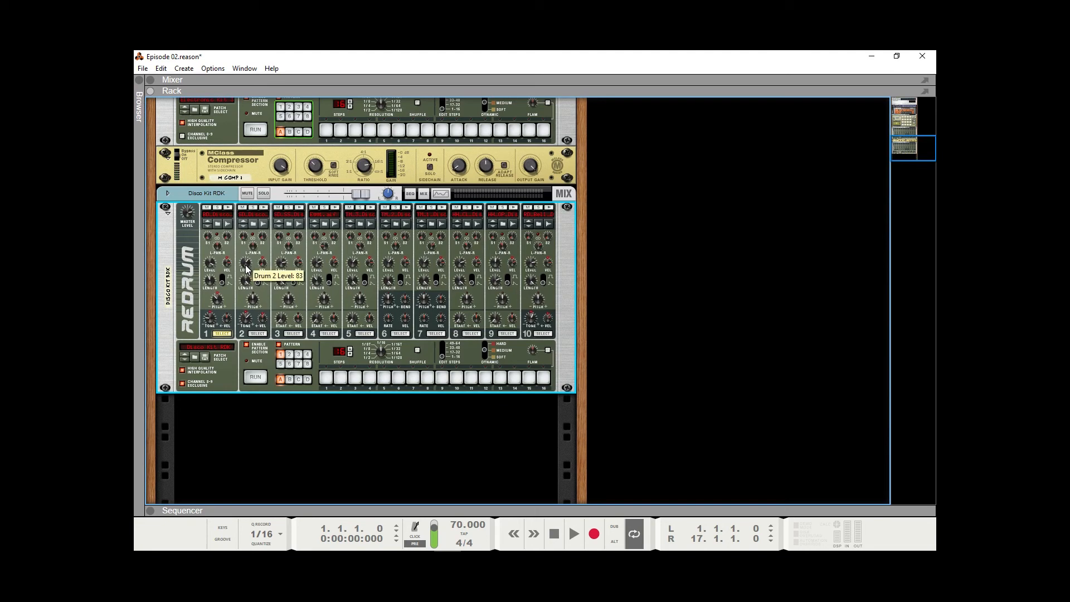
left_click_drag(247, 270, 246, 273)
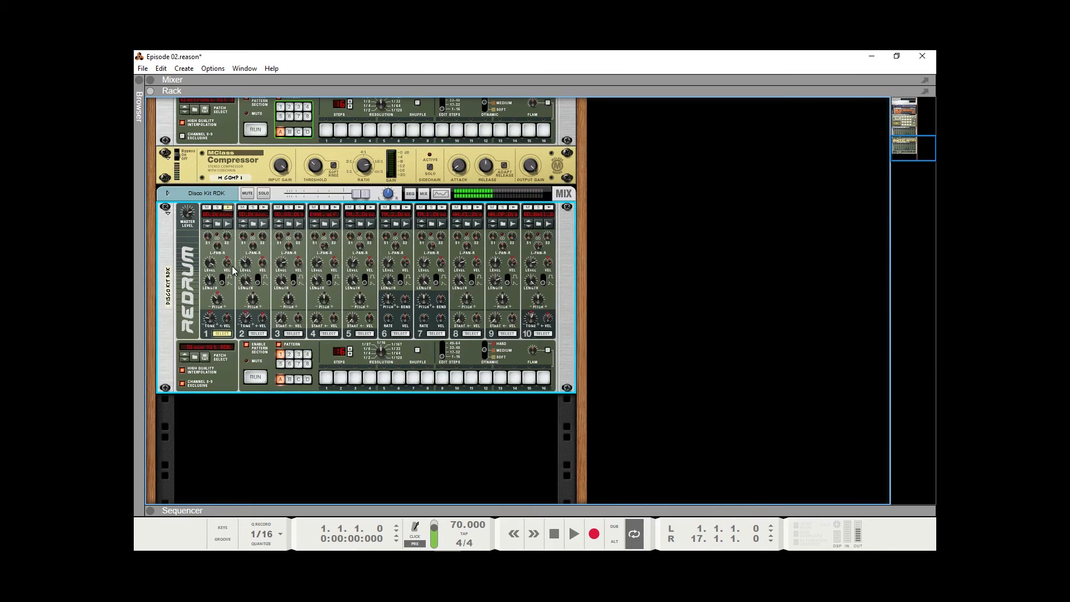
mouse_move(245, 269)
left_click_drag(246, 268, 244, 272)
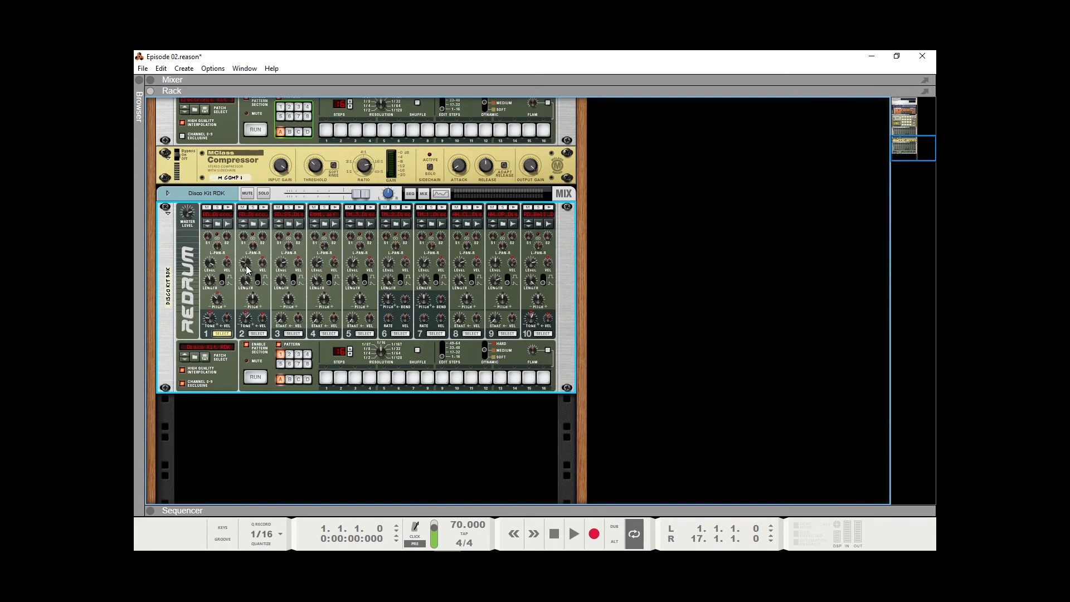
mouse_move(265, 269)
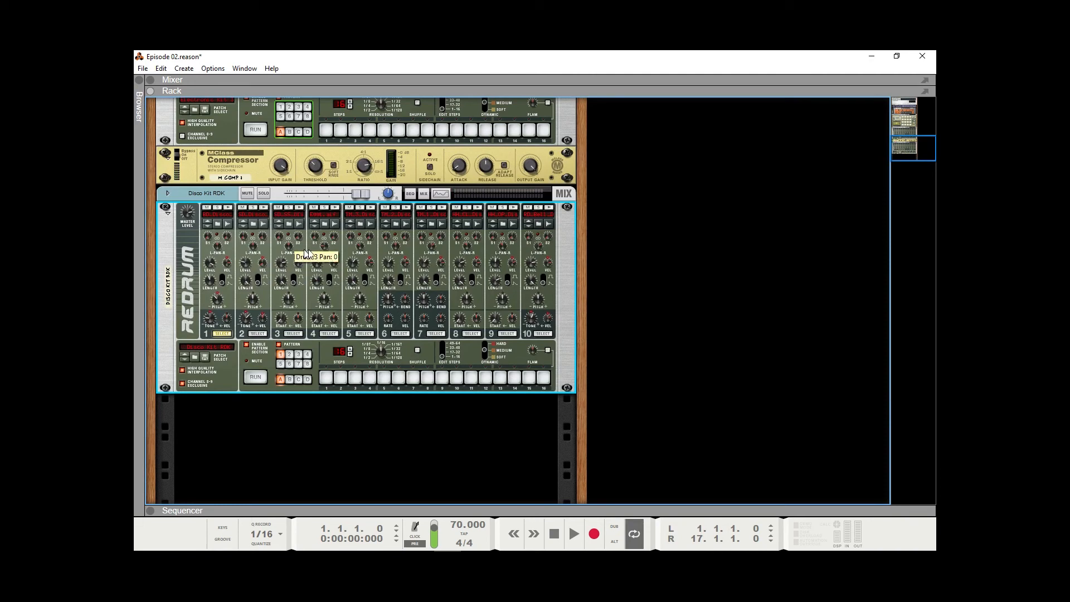
mouse_move(324, 267)
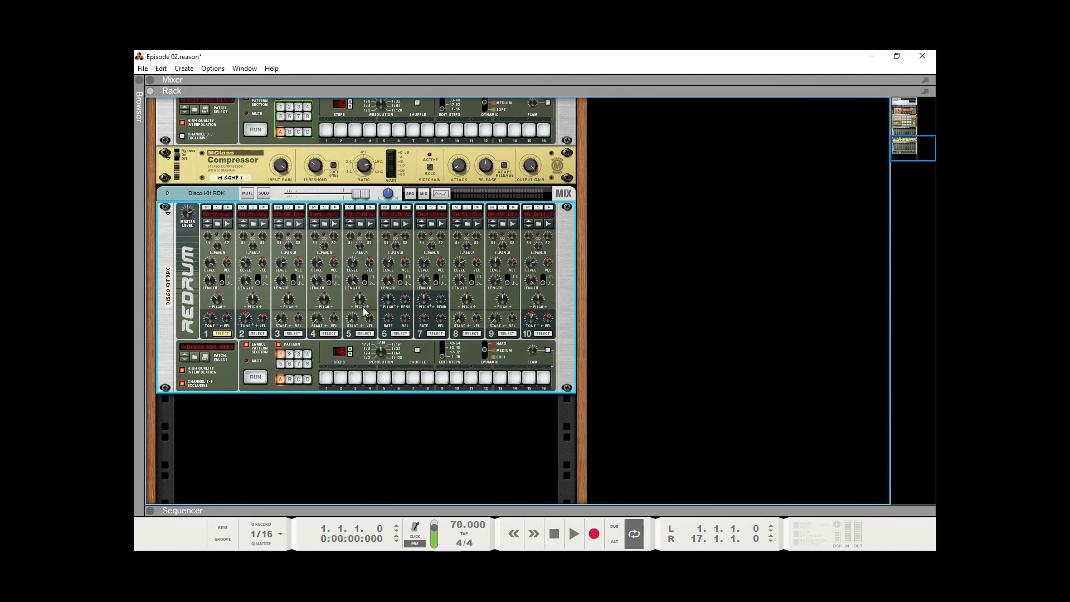
- Try the mute and solo controls of drum 1, leaving solo switched off again
mouse_move(278, 319)
left_click(208, 210)
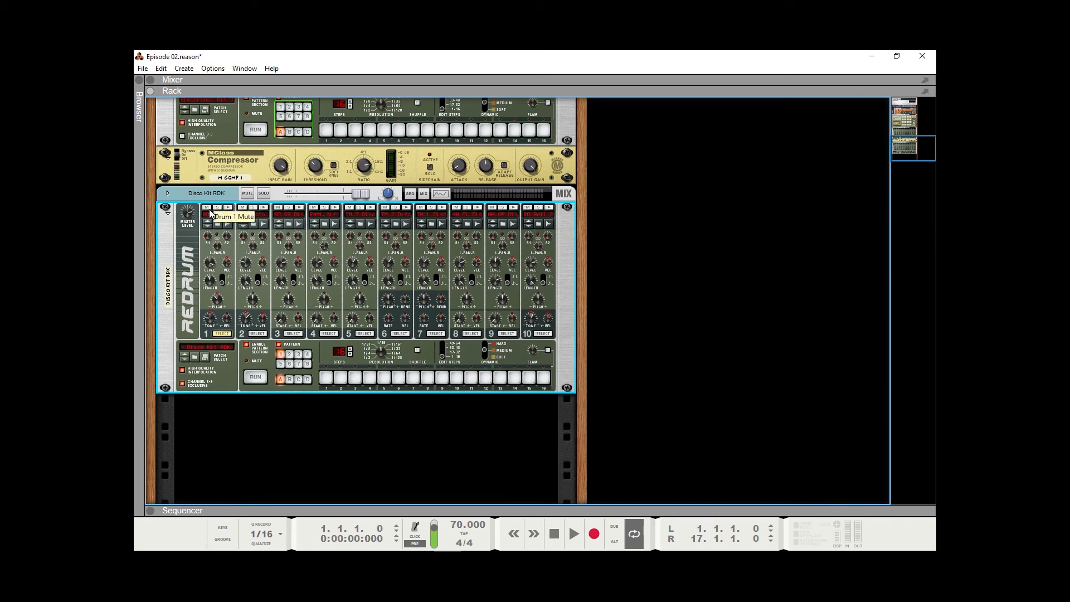
left_click(216, 209)
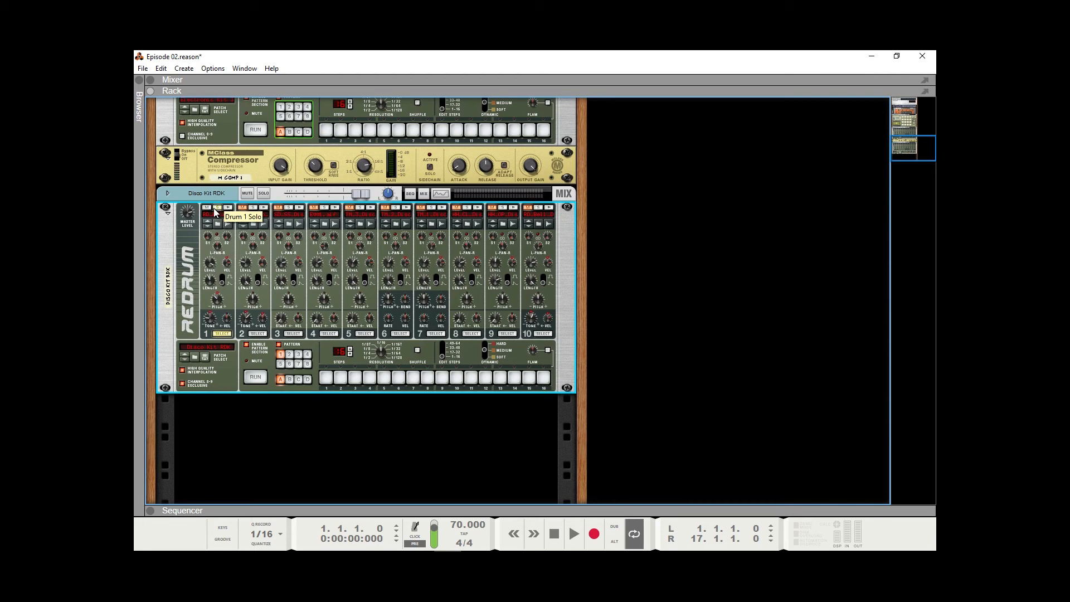
left_click(216, 210)
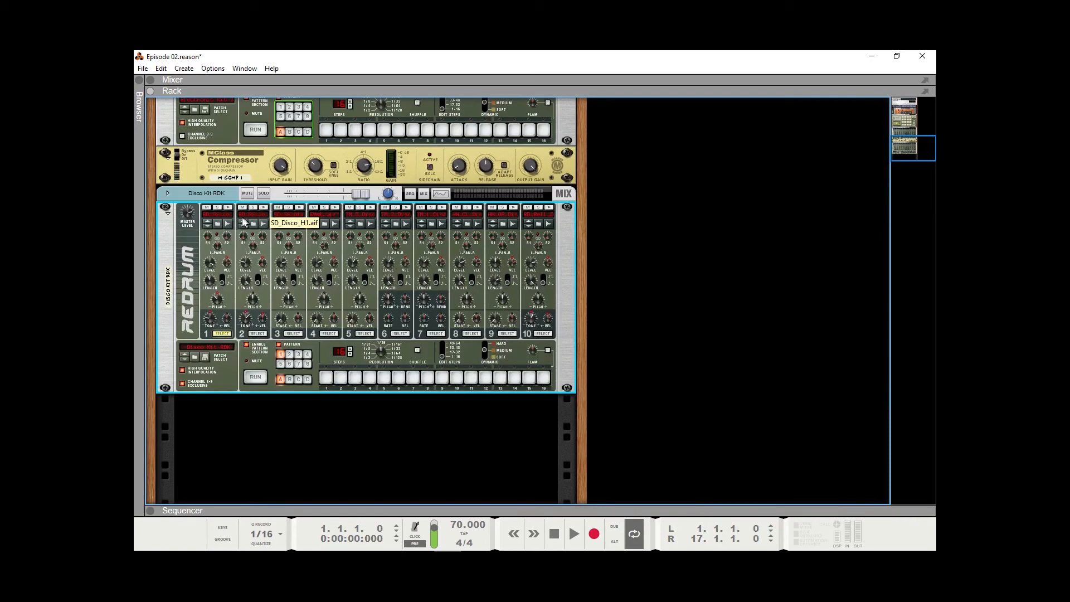
- Audition drum 1 and look through the Disco Samples folder for it, closing the browser without loading anything
left_click(229, 209)
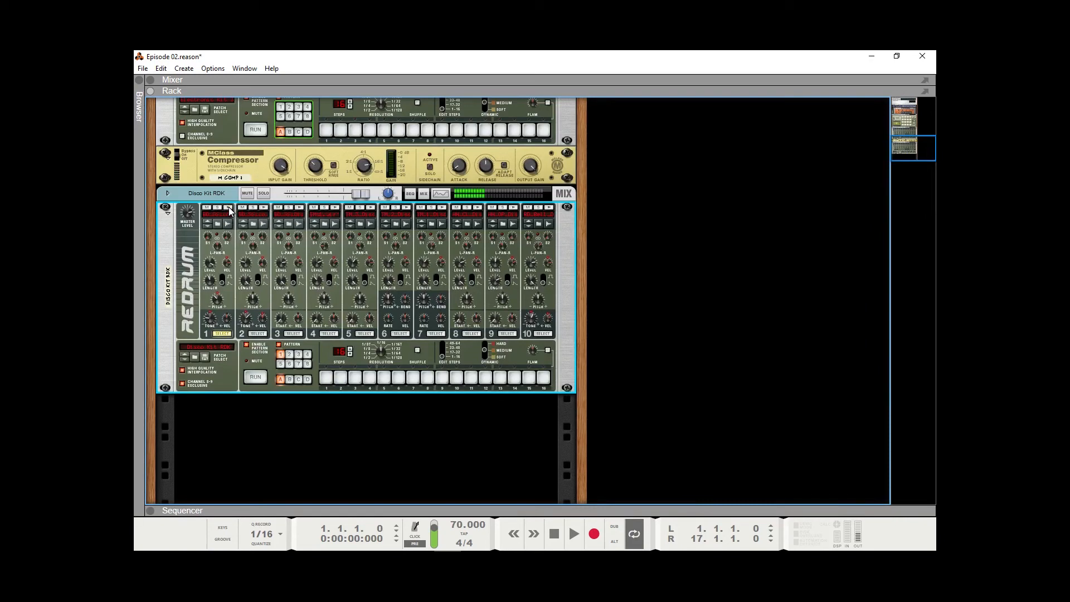
left_click(229, 209)
left_click(229, 209)
left_click(217, 225)
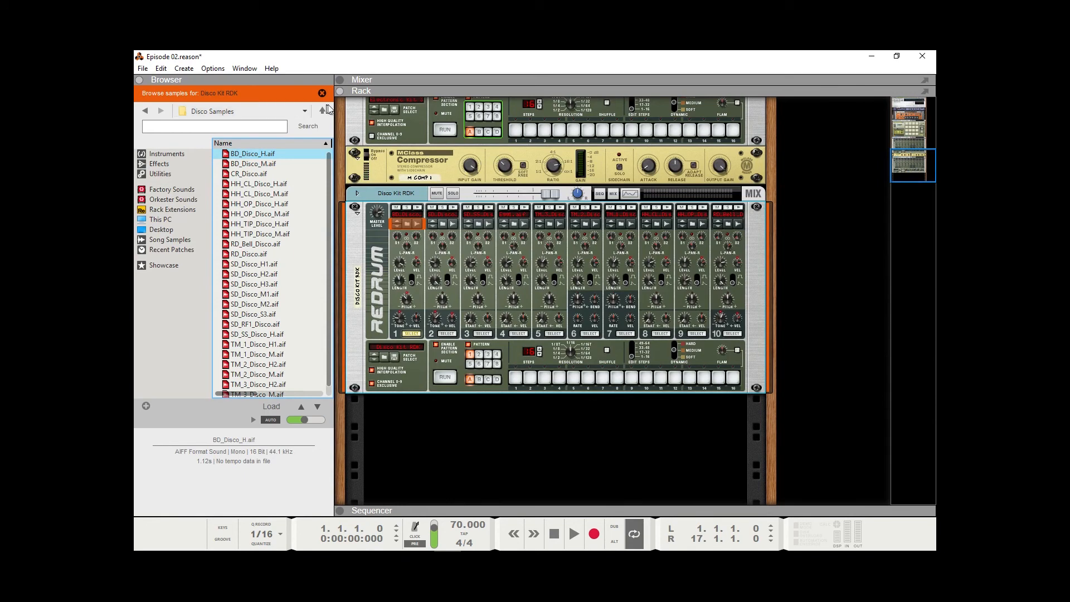
left_click(139, 80)
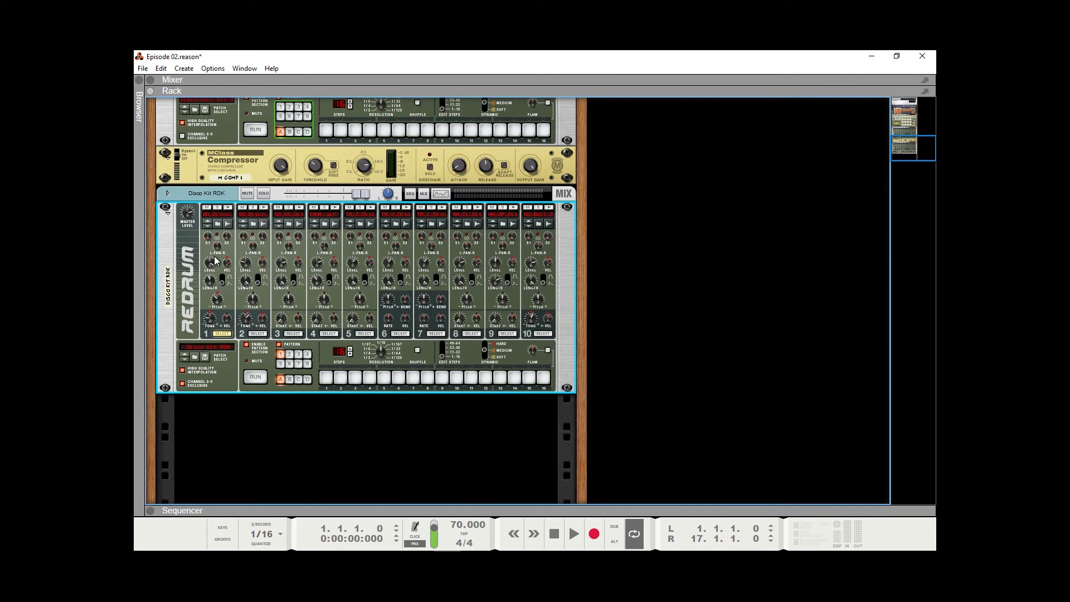
- Try out drum 1's pan control and readjust the level of drum 2
mouse_move(218, 251)
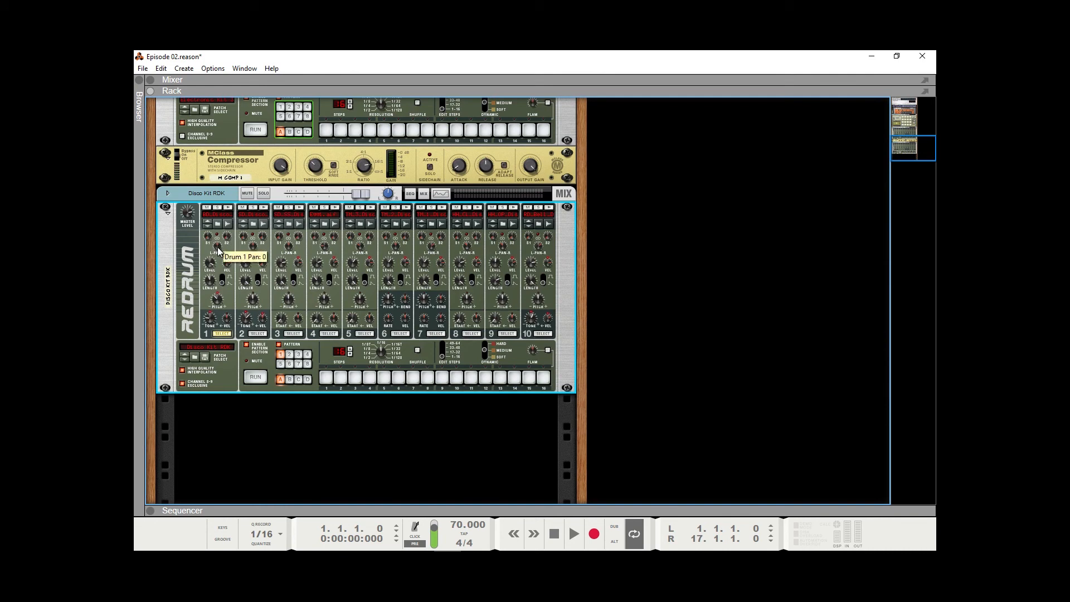
left_click_drag(217, 252, 195, 257)
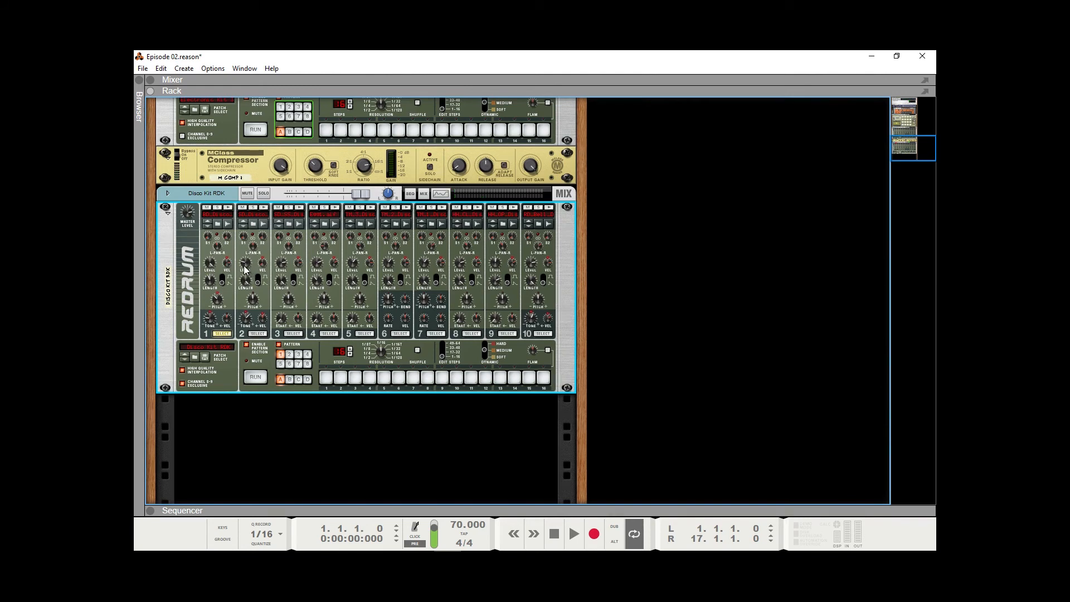
mouse_move(245, 269)
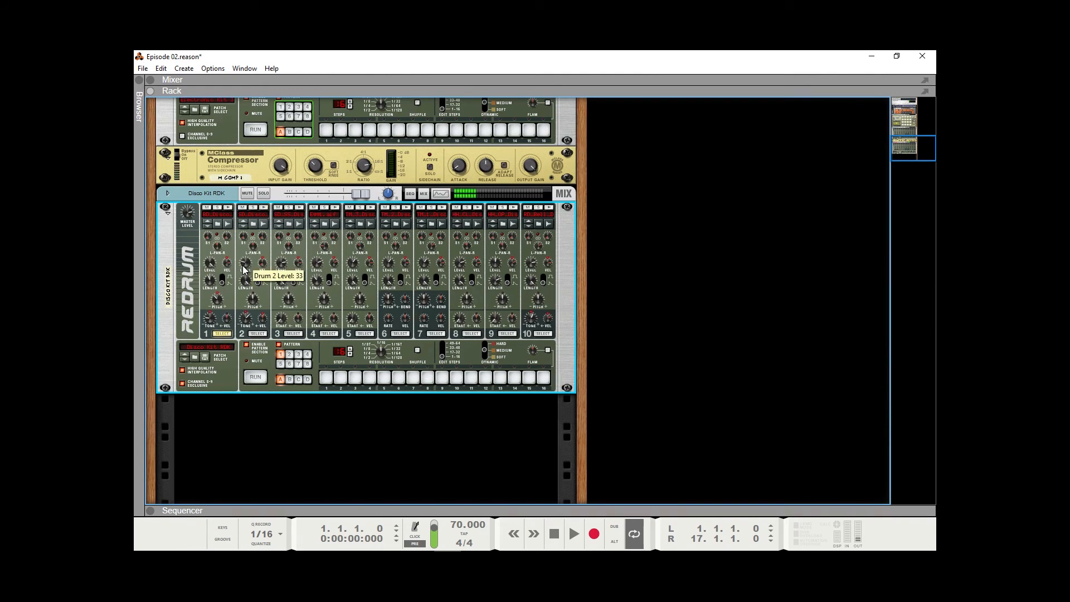
left_click_drag(245, 269, 243, 272)
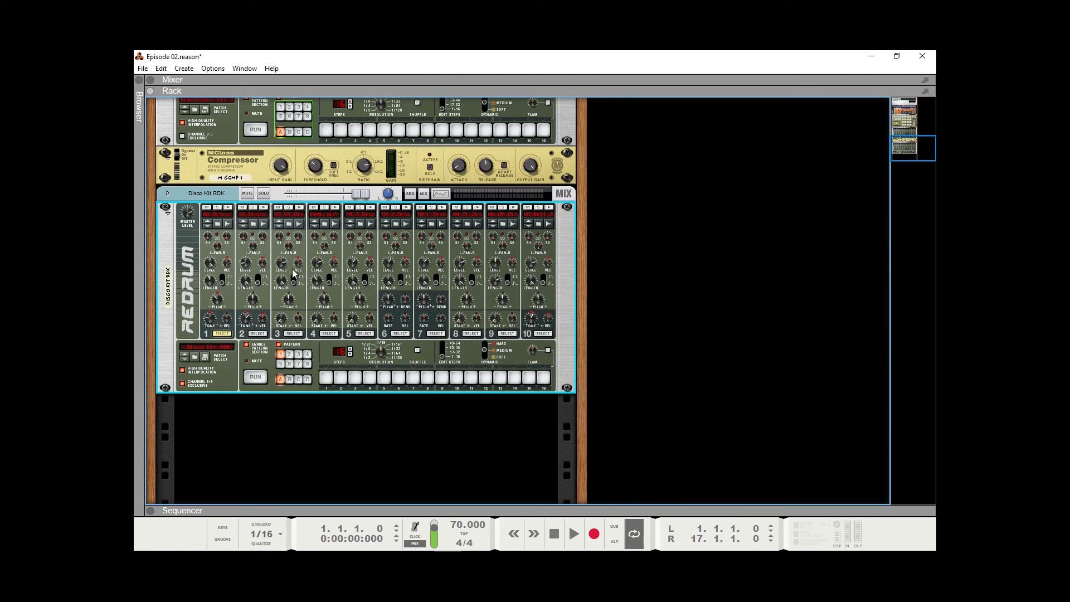
- Show the sequencer to examine the song's tracks and the Disco Kit RDK lane
mouse_move(226, 272)
key("F5+F6+F7")
key("F7")
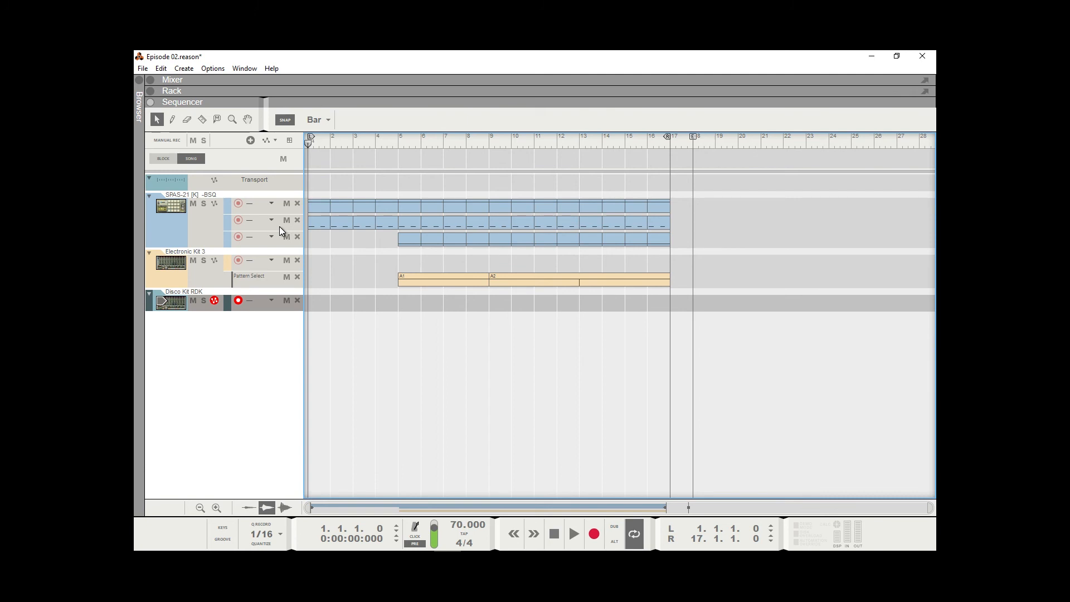
- Return to the rack and adjust how strongly velocity affects drum 1's level on the Disco Kit Redrum
key("F6")
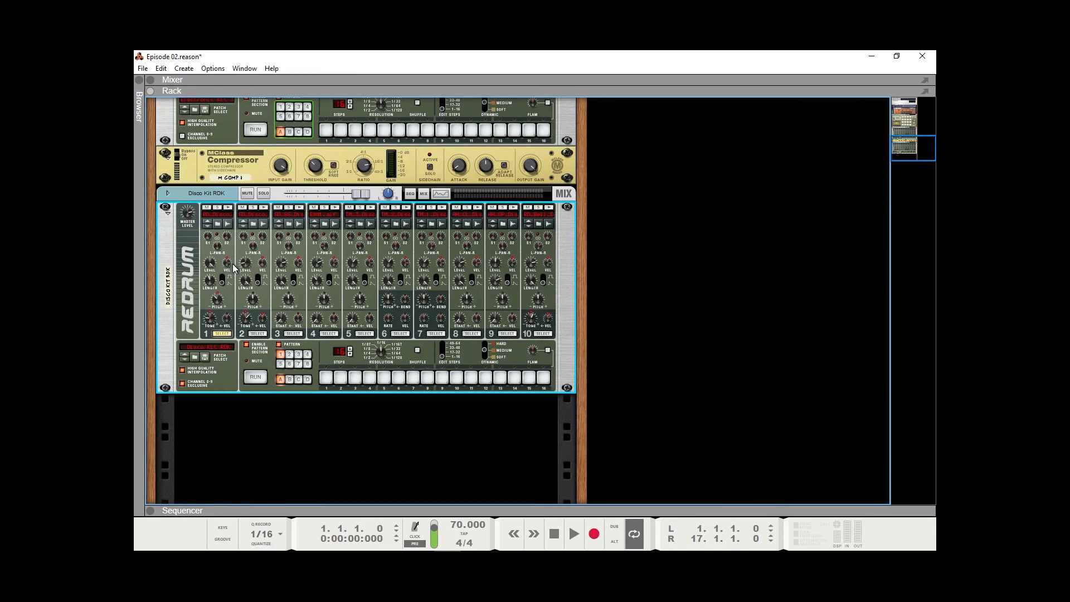
left_click_drag(228, 264, 227, 268)
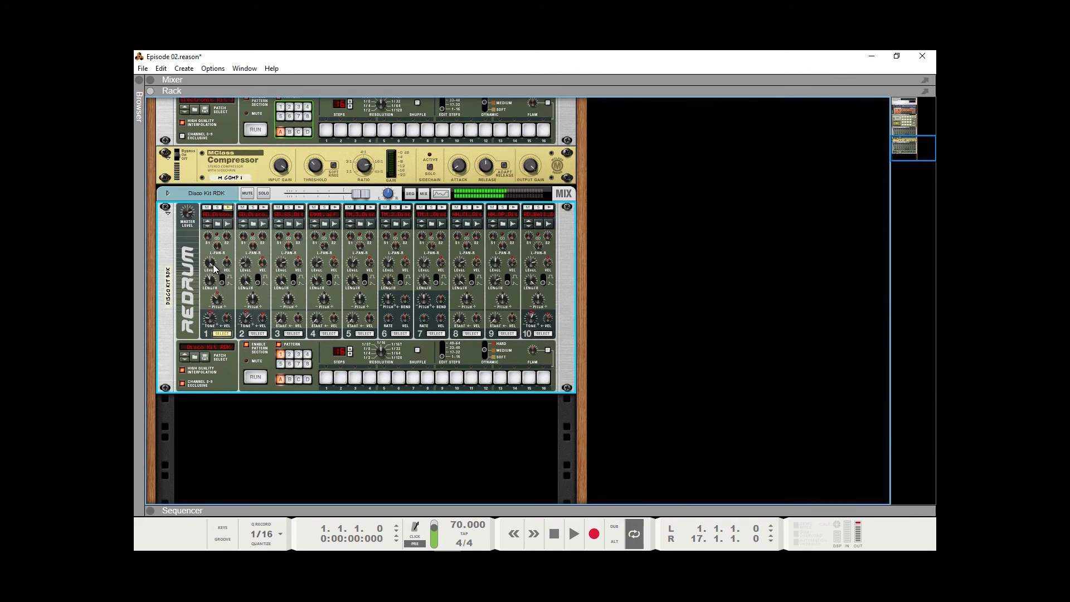
mouse_move(213, 272)
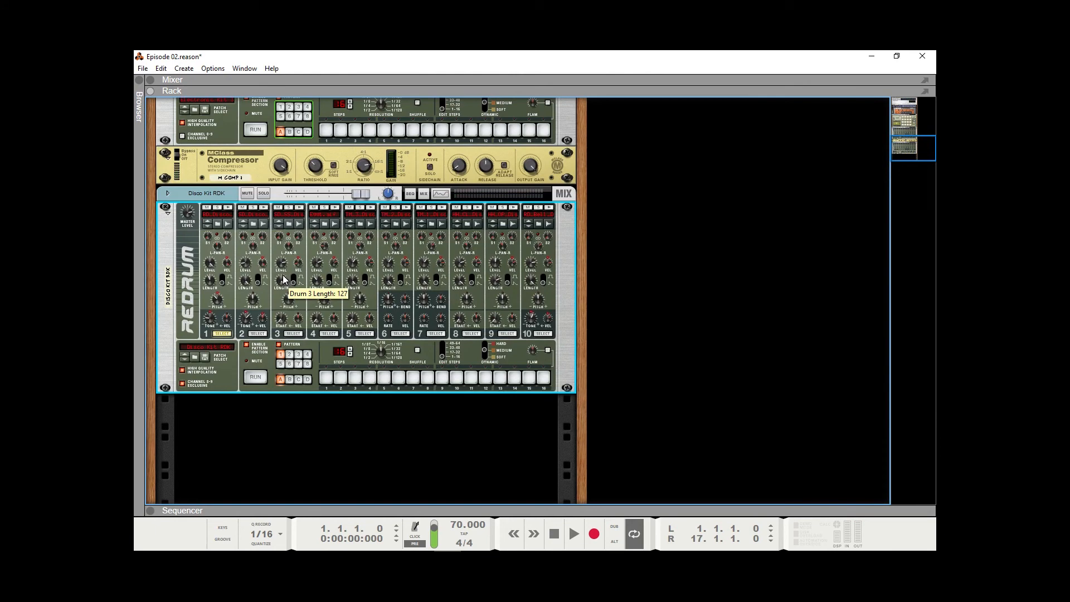
- Shorten the length of drum 3 on the Disco Kit Redrum
left_click_drag(283, 279, 279, 288)
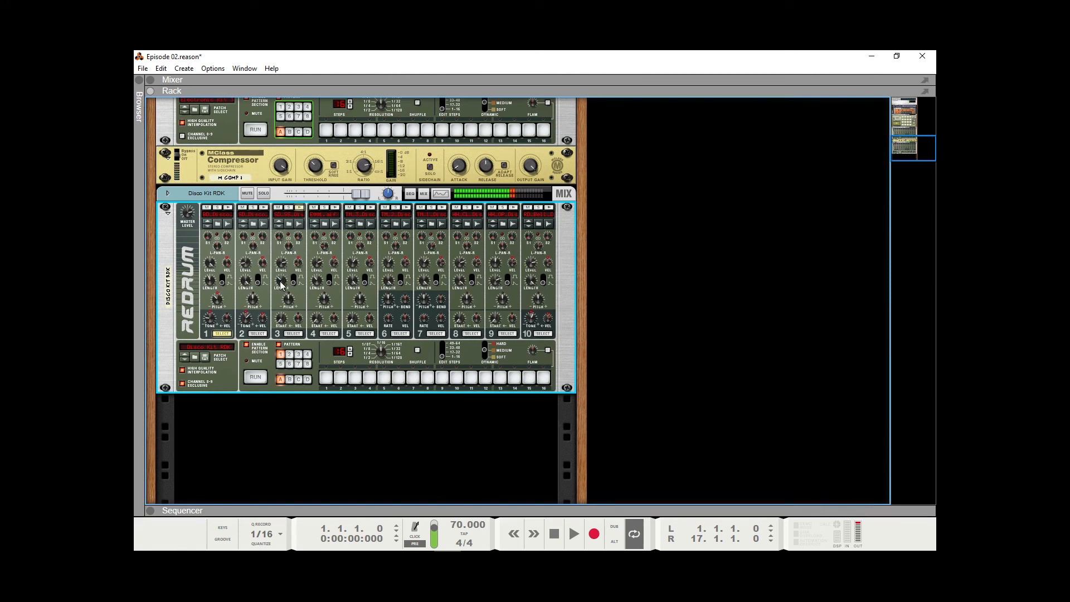
left_click_drag(281, 285, 279, 287)
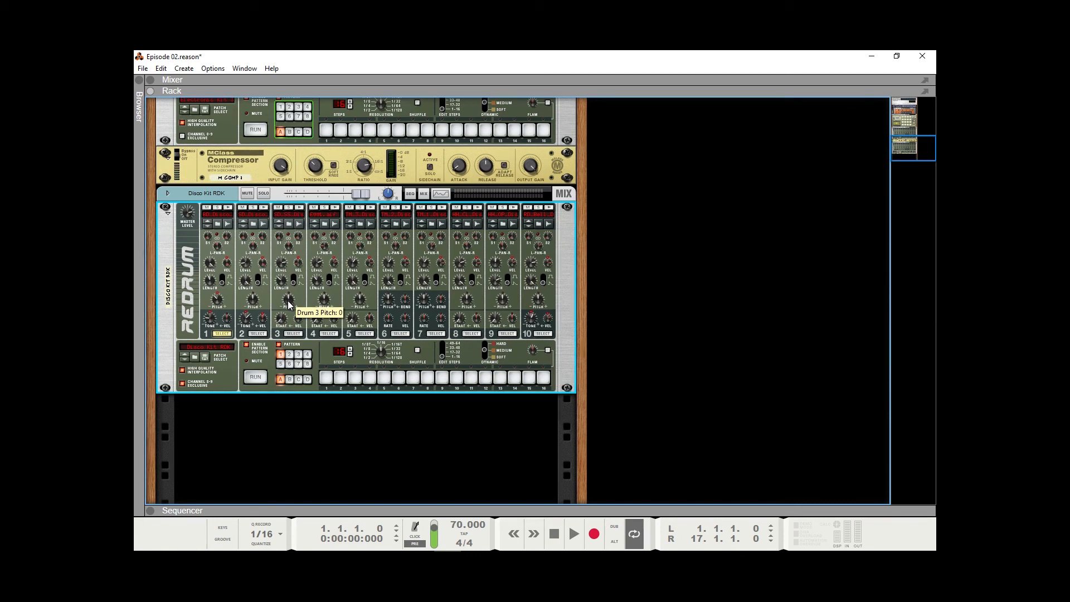
- Adjust the pitch and the sample start of drum 3
left_click_drag(290, 304, 267, 305)
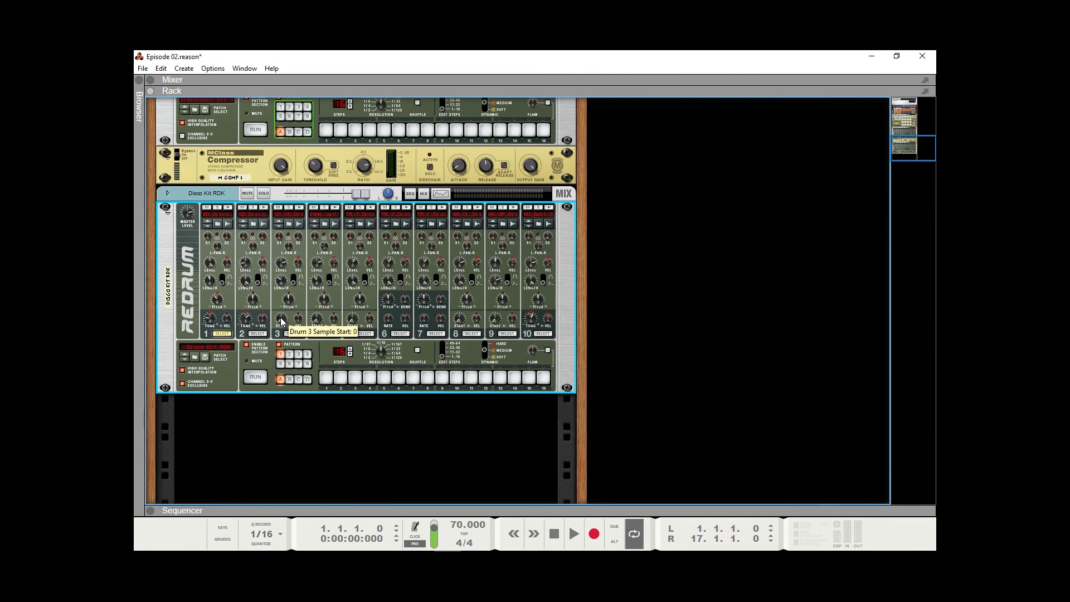
left_click_drag(281, 321, 270, 341)
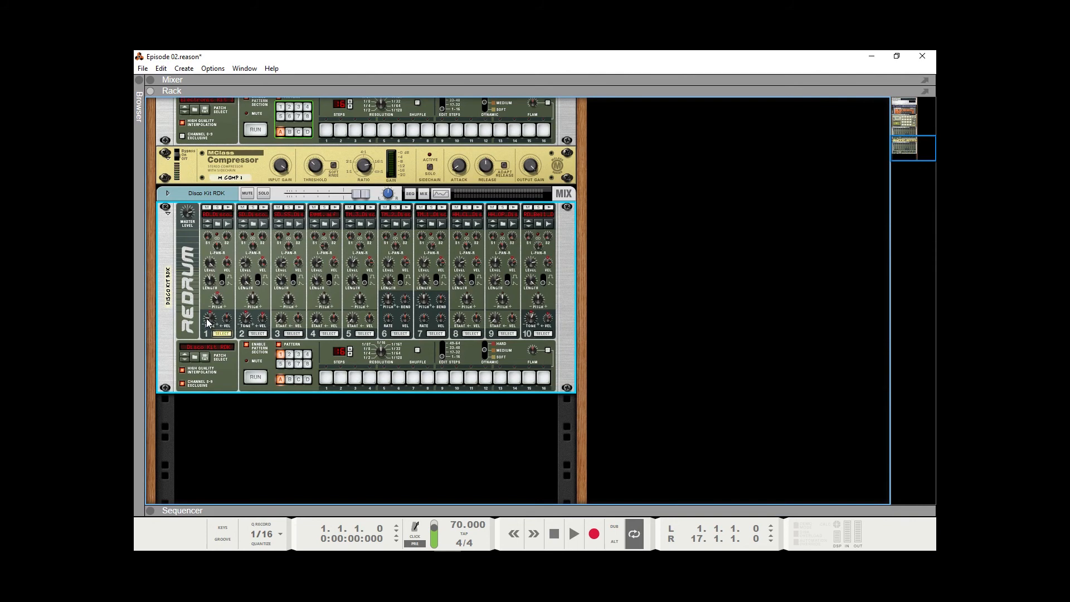
- Sweep drum 1's tone down to -64 and back up on the Disco Kit Redrum
left_click_drag(206, 319, 209, 345)
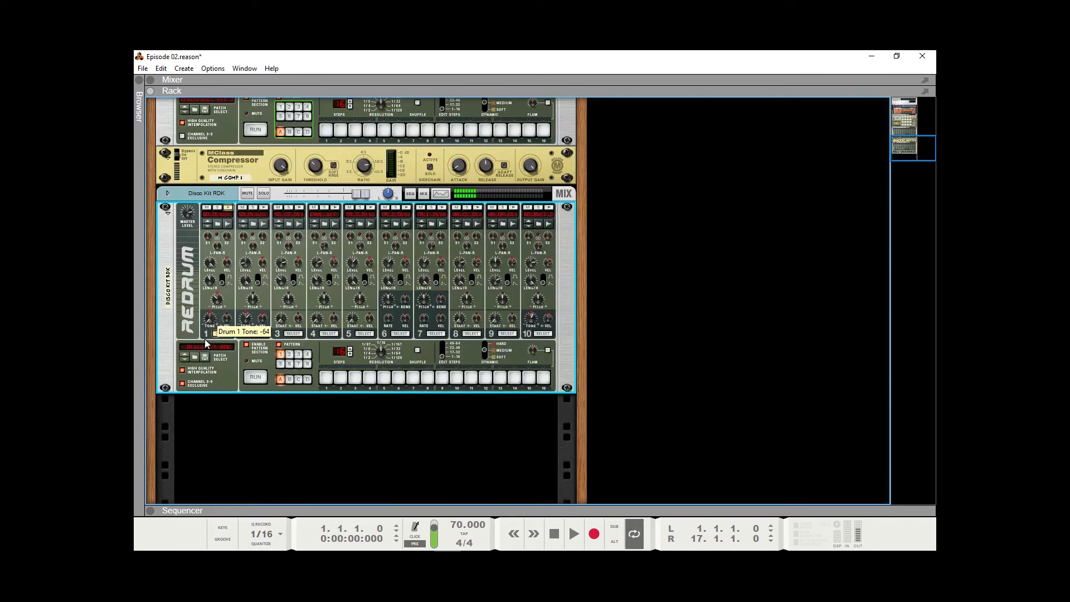
left_click_drag(200, 330, 195, 282)
left_click_drag(195, 283, 196, 307)
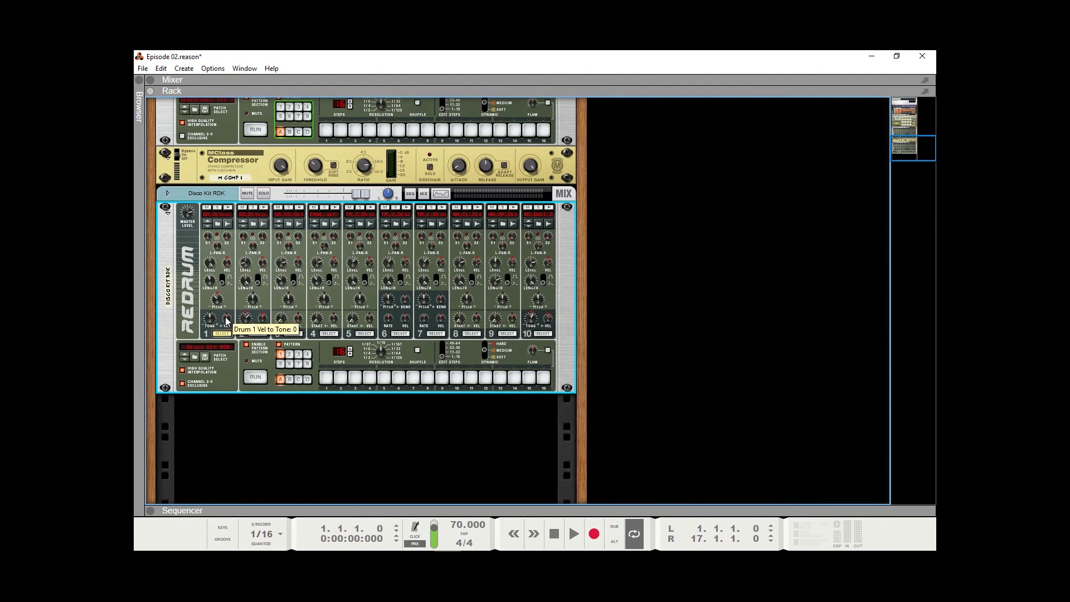
- Adjust how strongly velocity affects drum 1's tone, varying the amount both upward and downward
left_click_drag(226, 319, 220, 298)
left_click_drag(227, 348, 227, 428)
left_click_drag(216, 298, 214, 304)
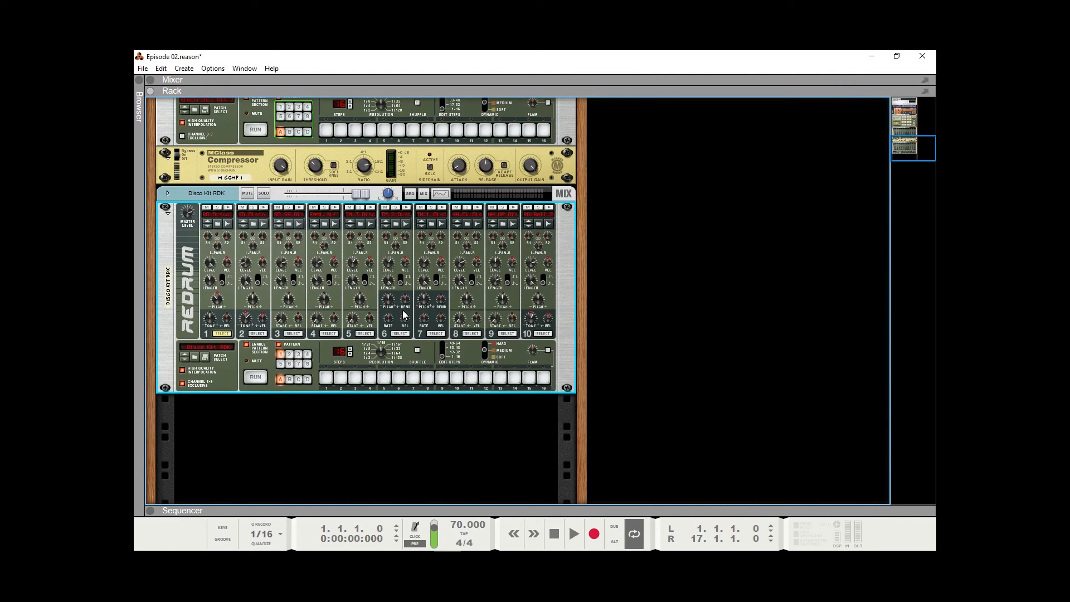
- Audition the drum 6 sound several times on the Disco Kit Redrum
left_click(410, 209)
left_click(409, 209)
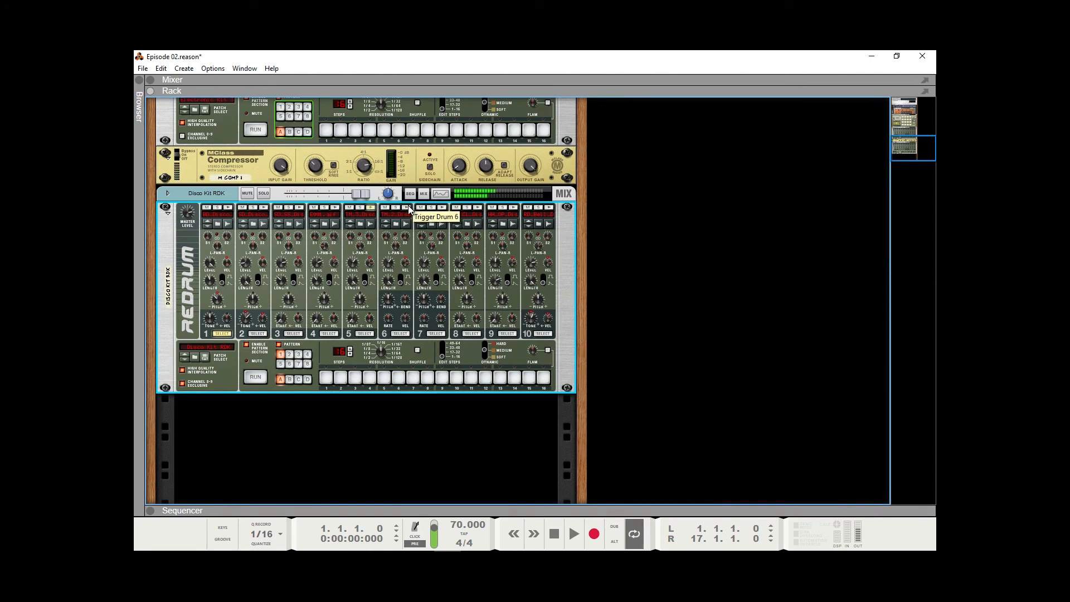
left_click(409, 209)
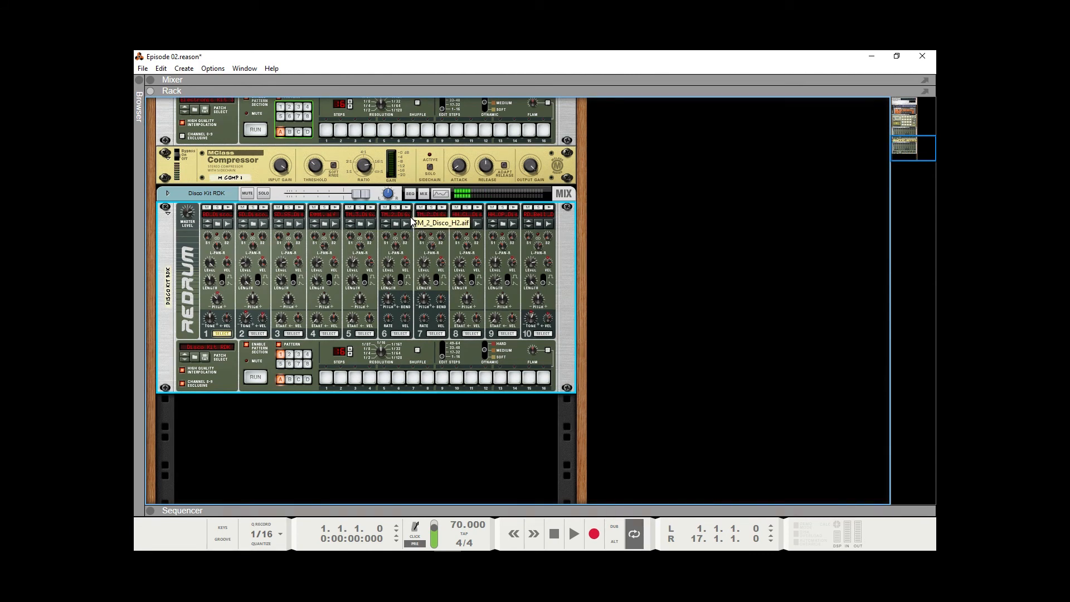
left_click(410, 209)
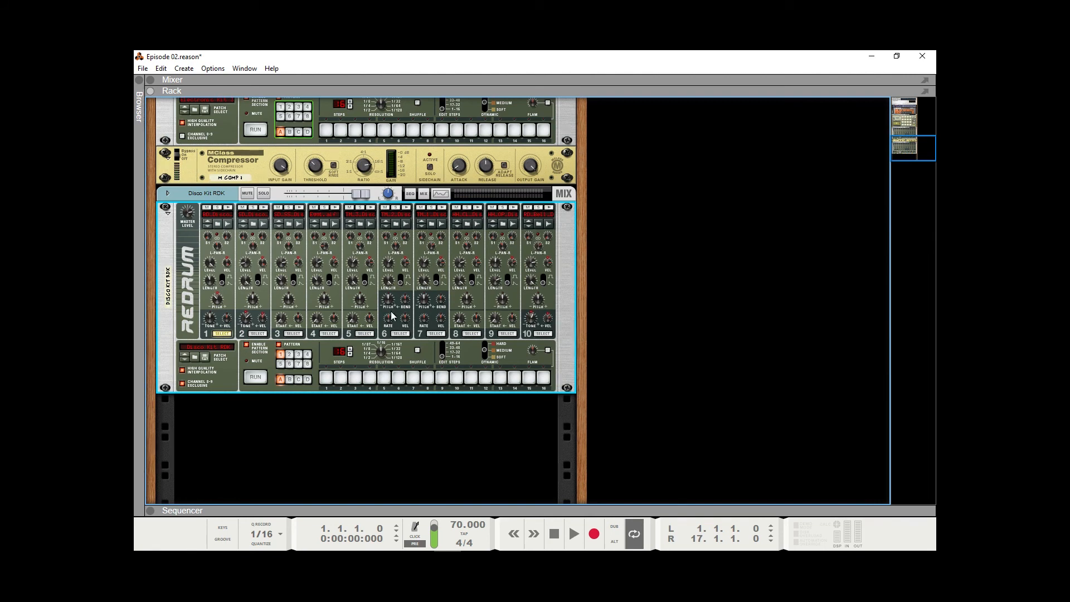
- Try upward and downward pitch bend amounts on drum 6, going as low as -64, and reset the amount
mouse_move(388, 303)
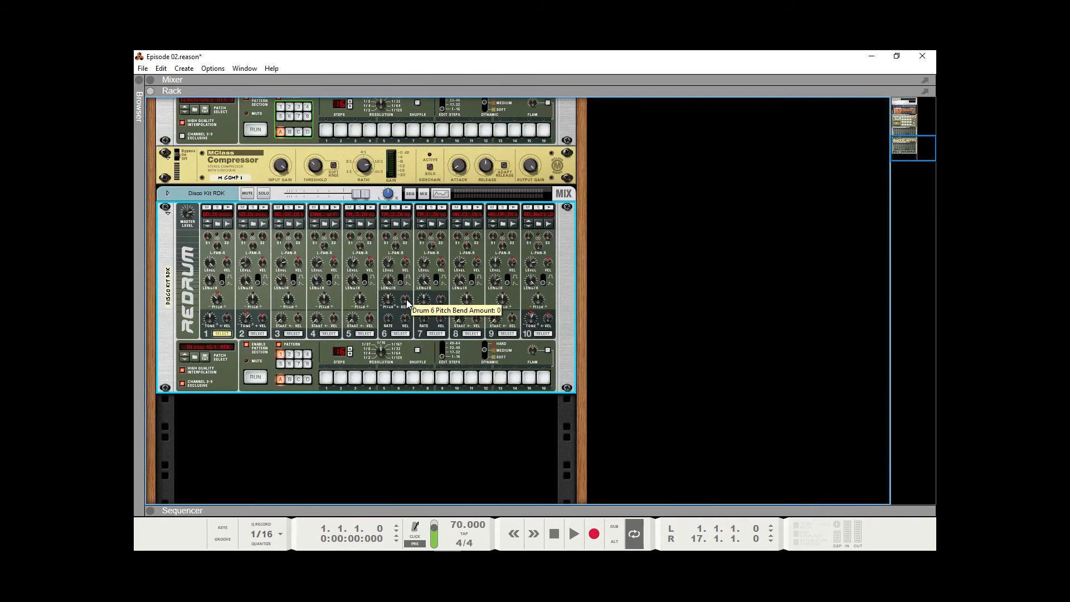
left_click_drag(408, 304, 405, 286)
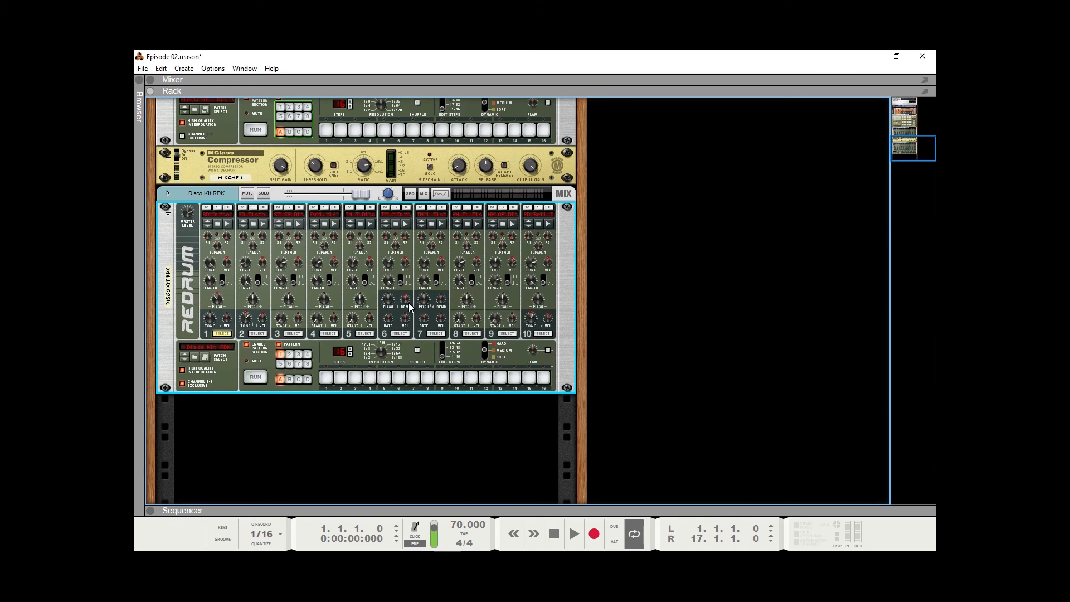
mouse_move(409, 307)
left_click_drag(408, 304, 407, 319)
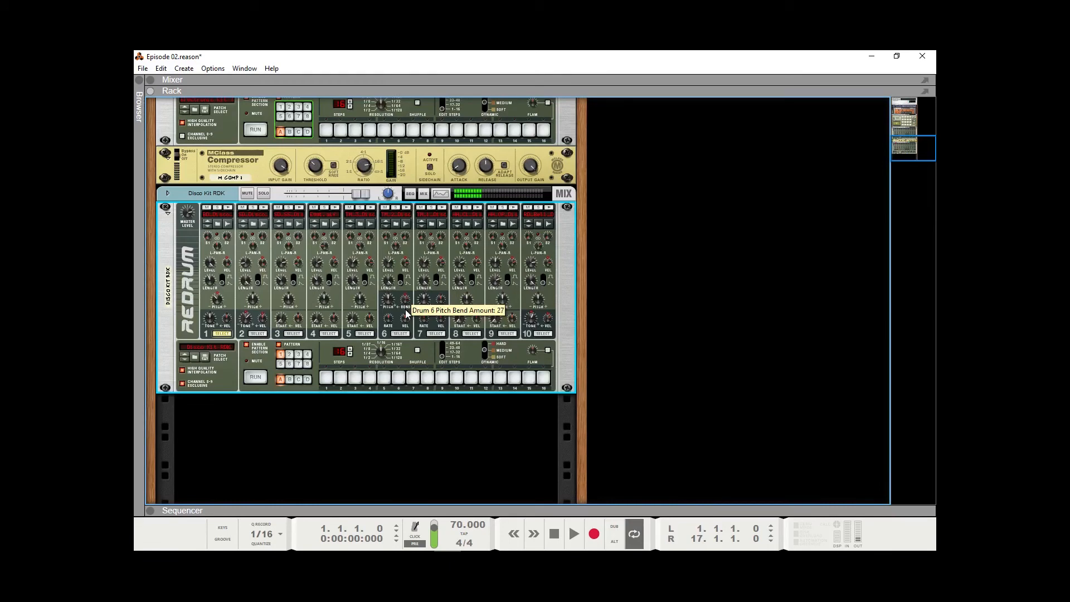
left_click_drag(407, 320, 408, 304)
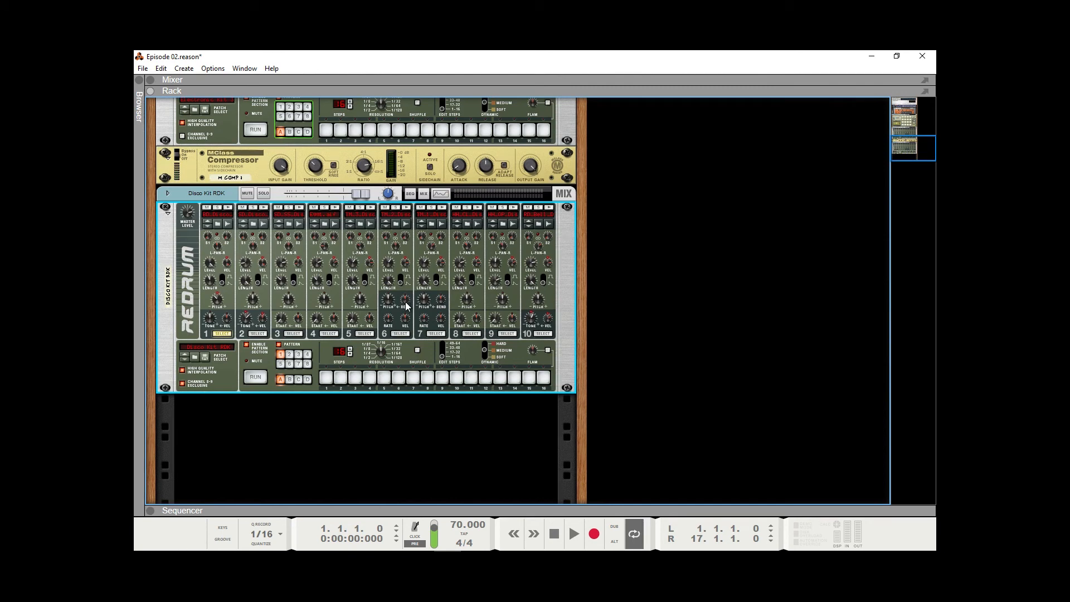
left_click_drag(406, 301, 406, 333)
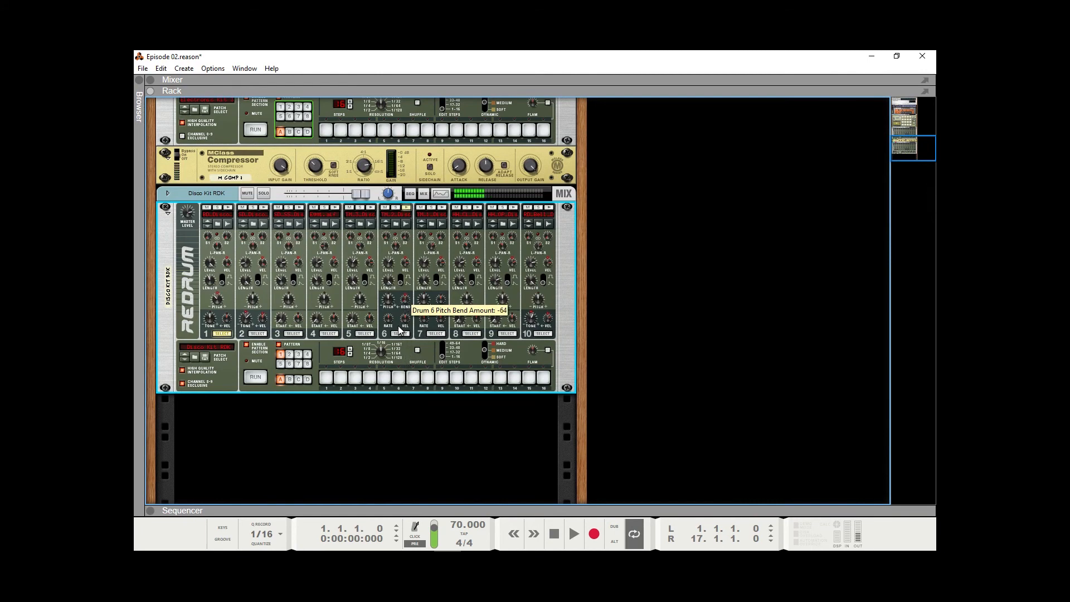
left_click(396, 304, "ctrl")
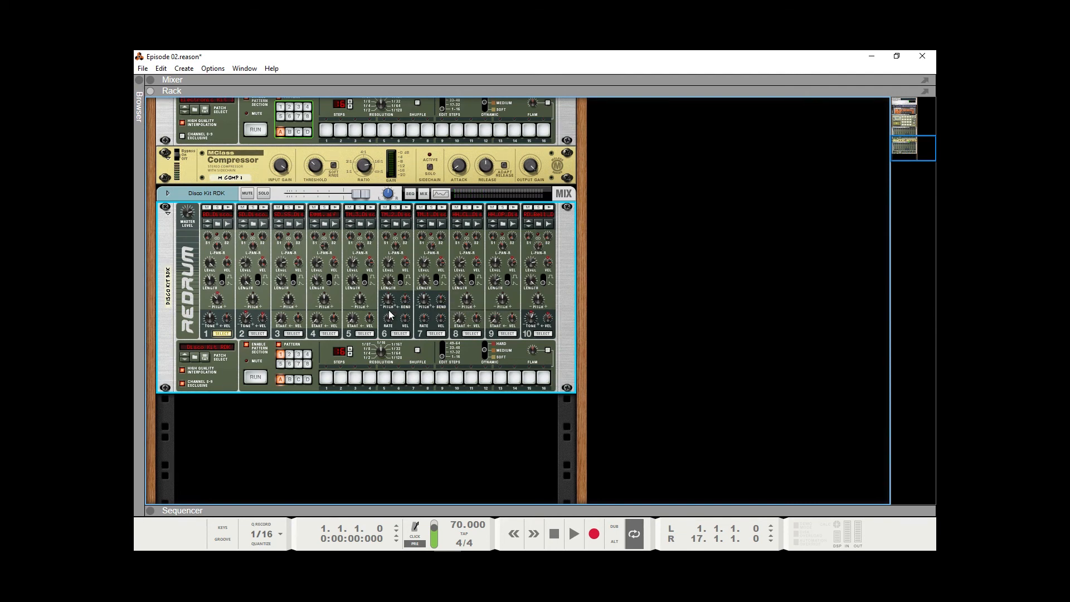
- Raise drum 6's pitch bend amount and set its pitch bend rate to 71
mouse_move(389, 326)
left_click_drag(385, 323, 376, 326)
left_click_drag(407, 300, 402, 266)
left_click_drag(388, 322, 375, 300)
left_click_drag(387, 324, 387, 328)
left_click_drag(389, 321, 399, 308)
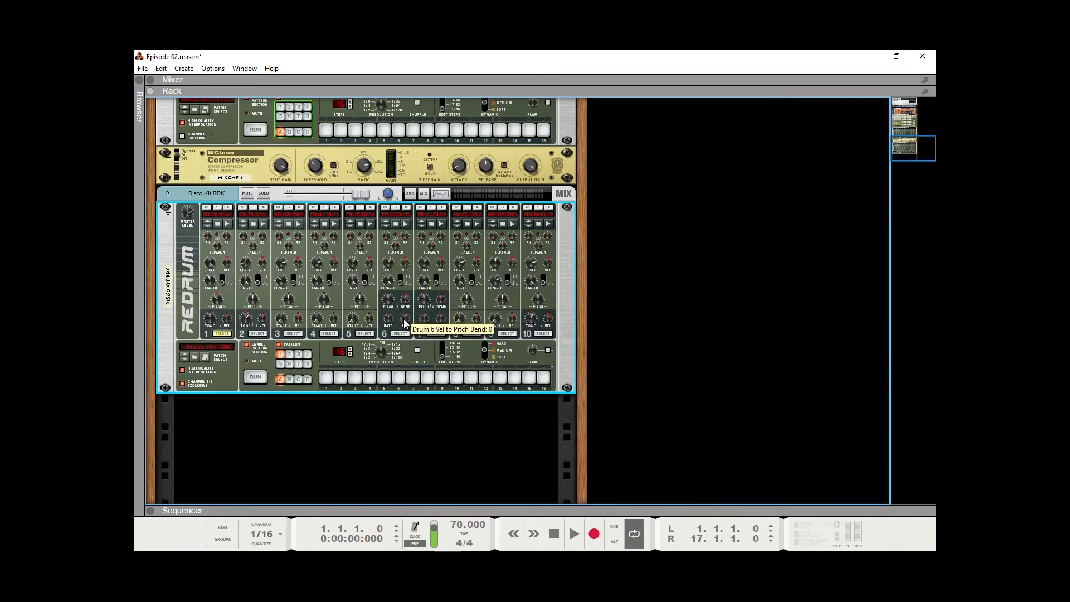
- Adjust how strongly velocity affects drum 6's pitch bend and readjust its pitch bend rate
left_click_drag(403, 320, 402, 317)
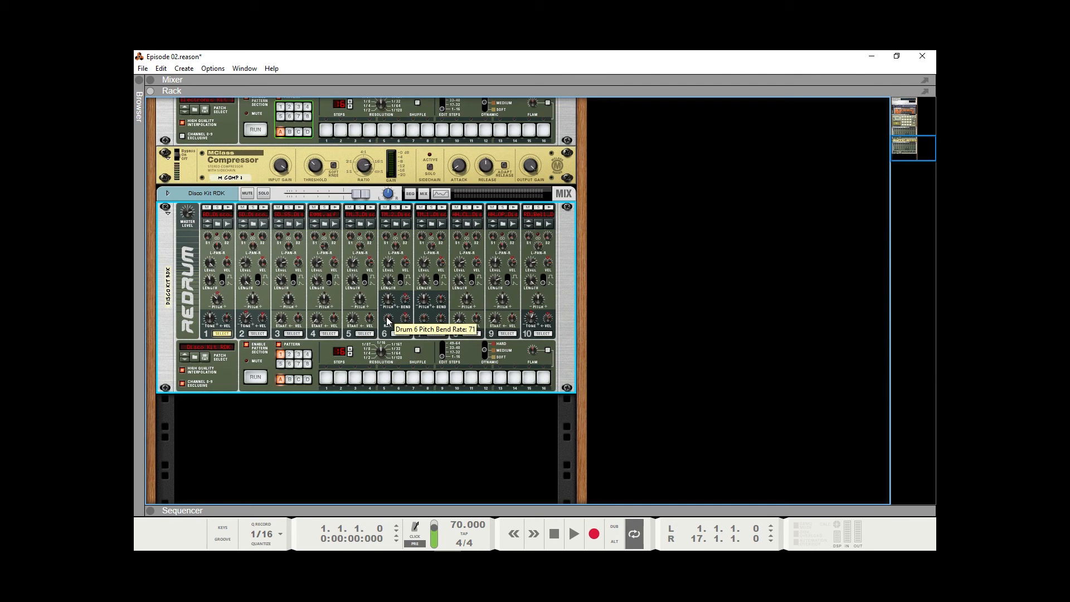
left_click_drag(384, 323, 389, 328)
mouse_move(407, 321)
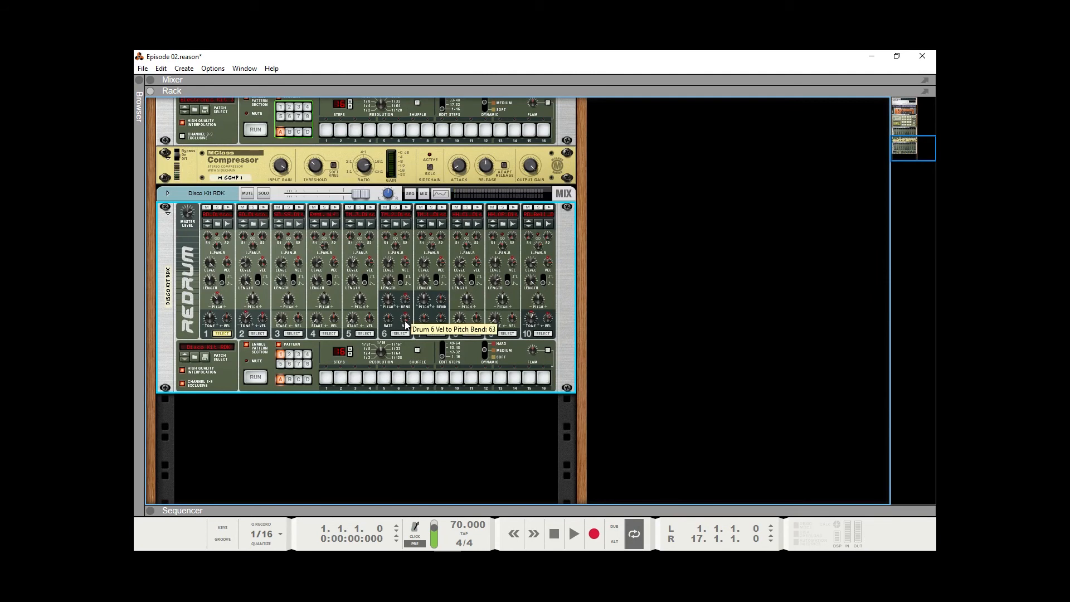
left_click_drag(406, 321, 408, 338)
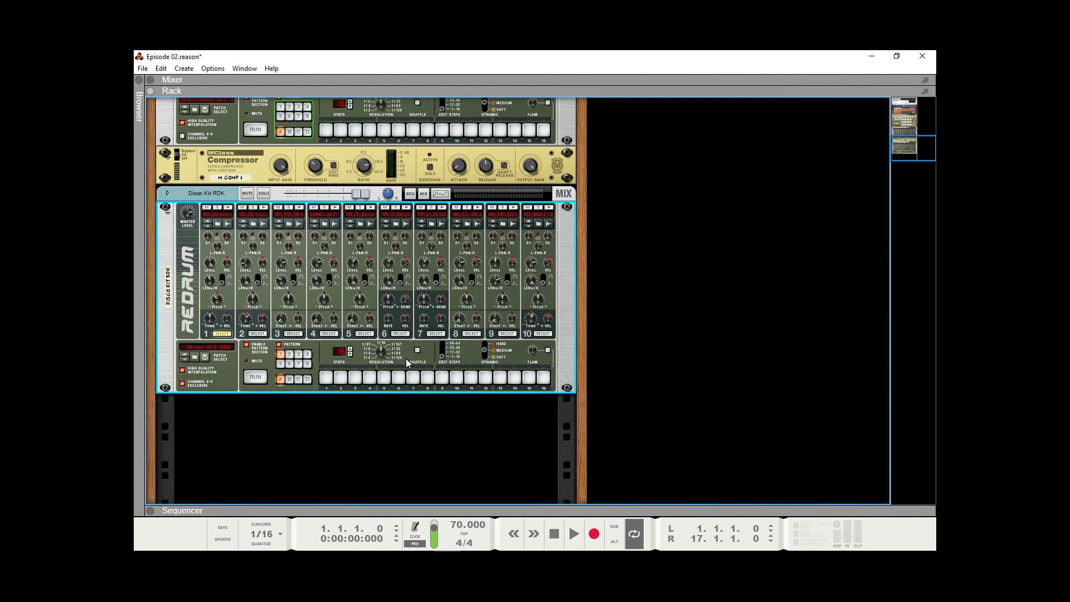
- Show the sequencer, try adding two extra note lanes to the Disco Kit RDK track, and delete both lanes
key("F6")
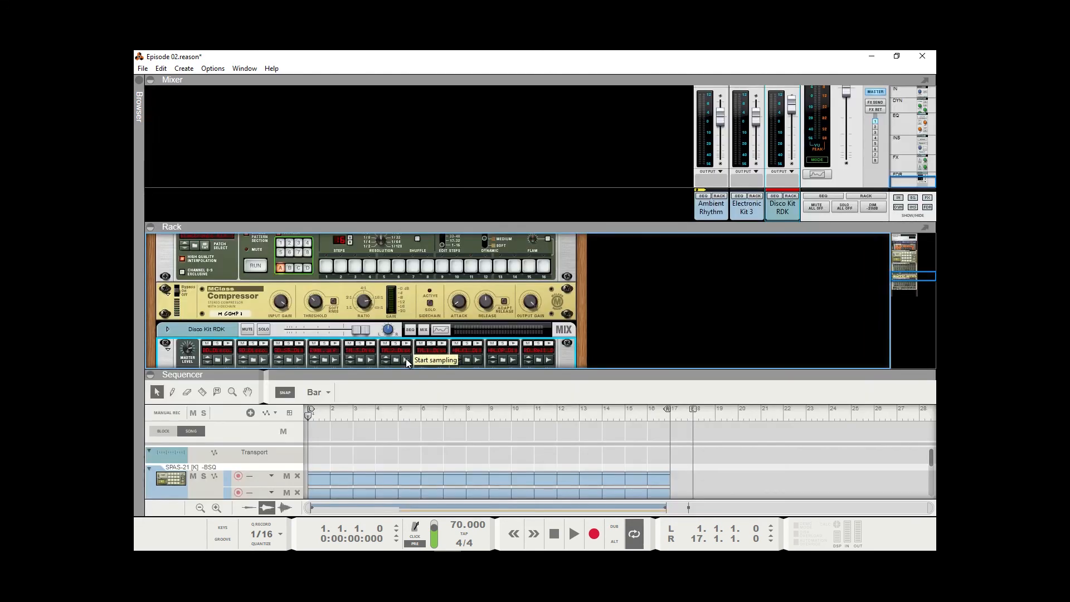
key("F7")
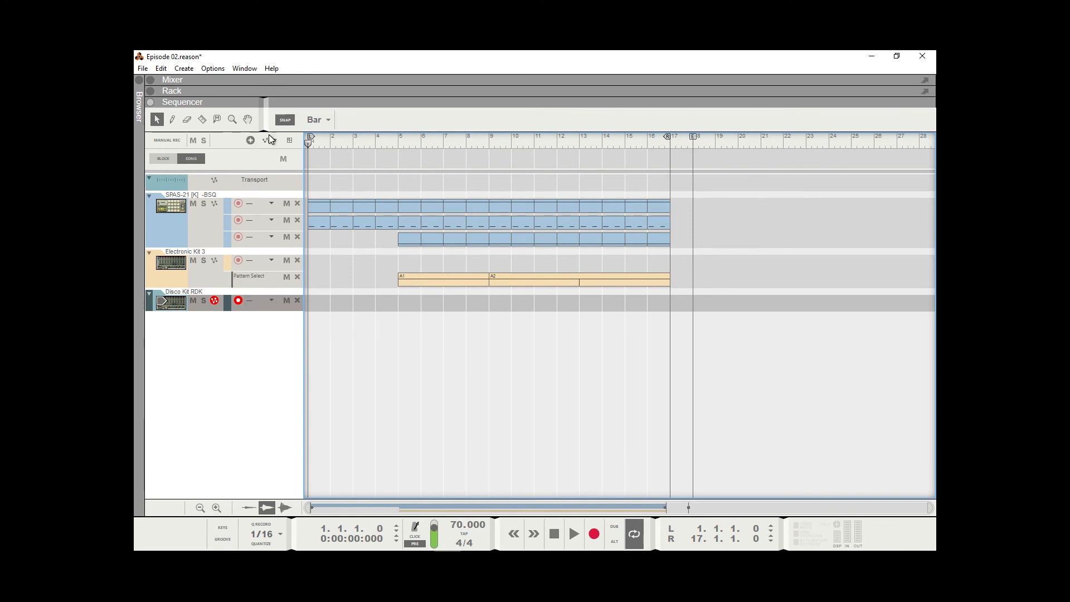
left_click(251, 141)
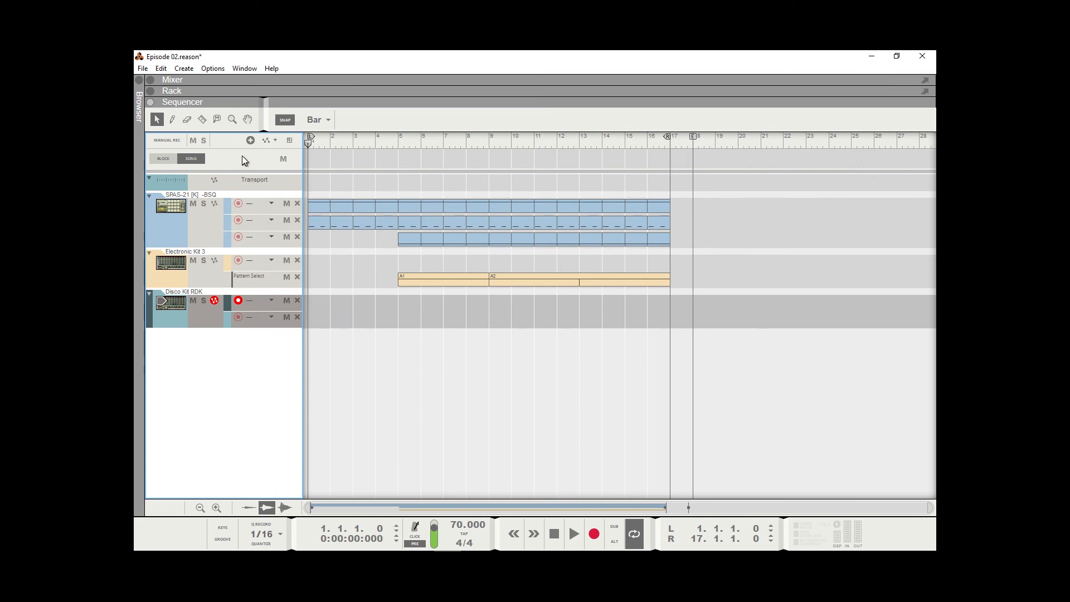
left_click(250, 141)
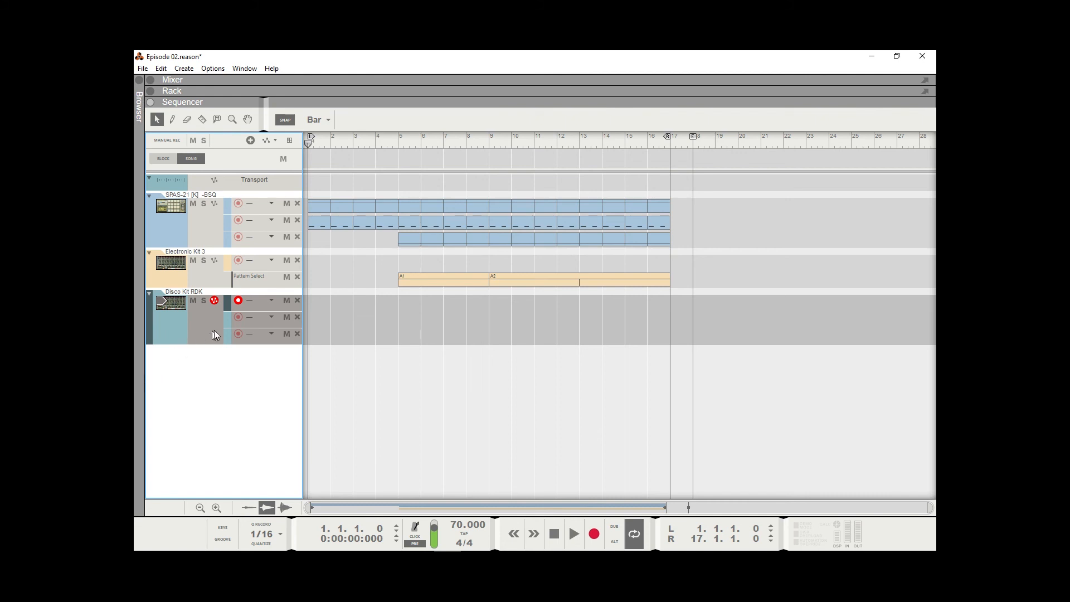
left_click(297, 334)
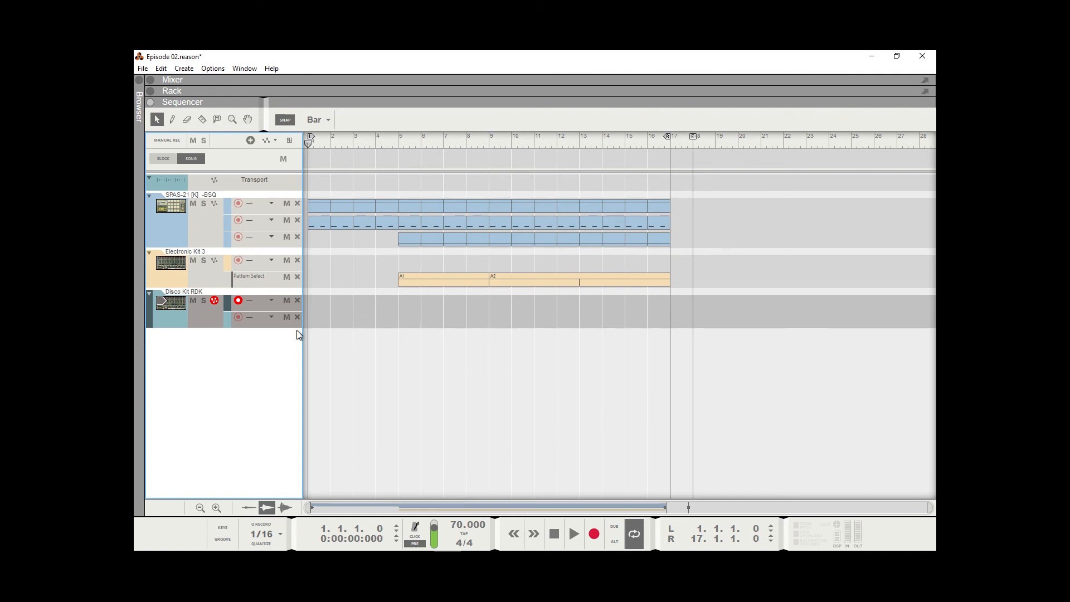
left_click(297, 317)
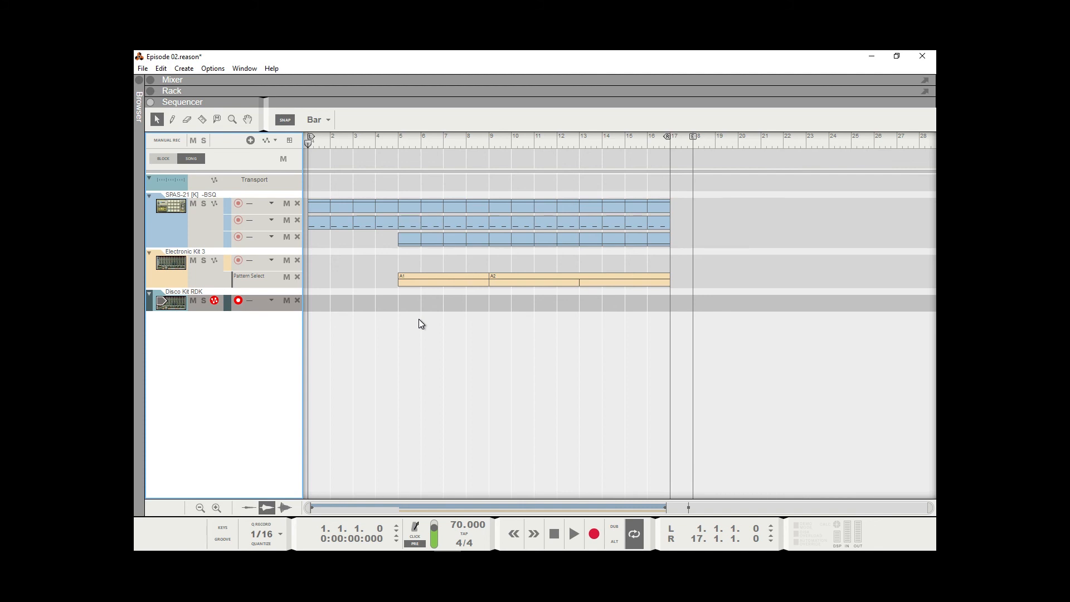
- Return to the rack, program drum 1 on steps 1, 5, 9 and 13 of pattern A1, and run the pattern
key("F6")
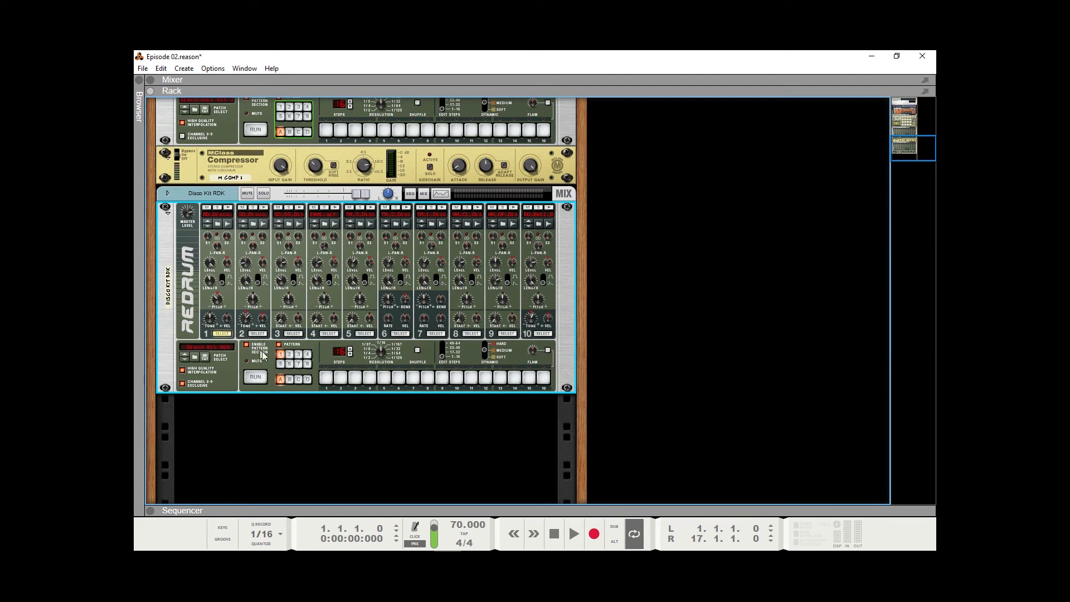
left_click(326, 379)
left_click(384, 378)
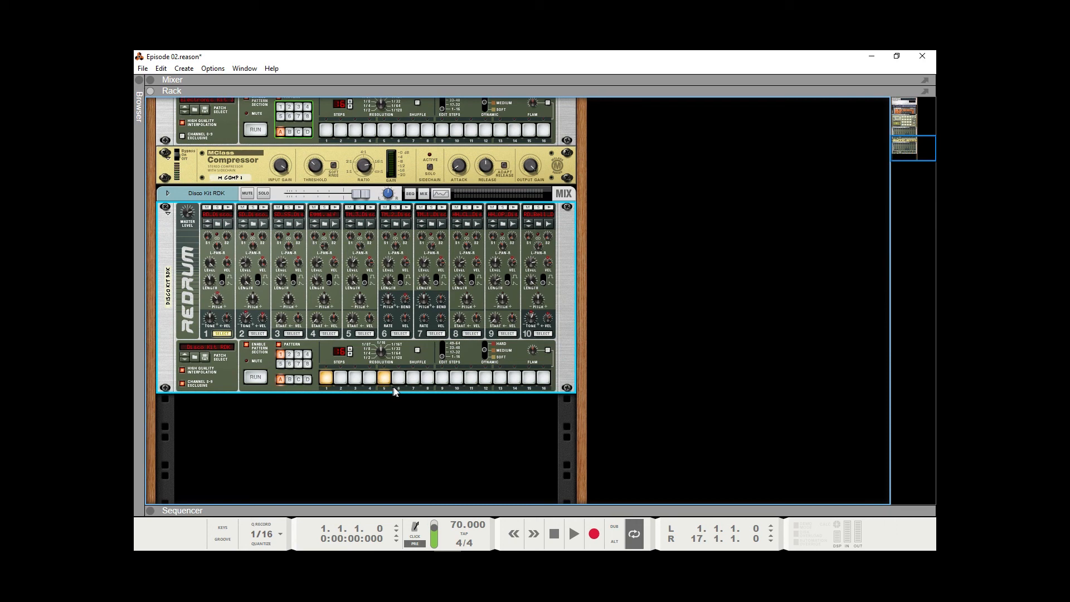
left_click(441, 380)
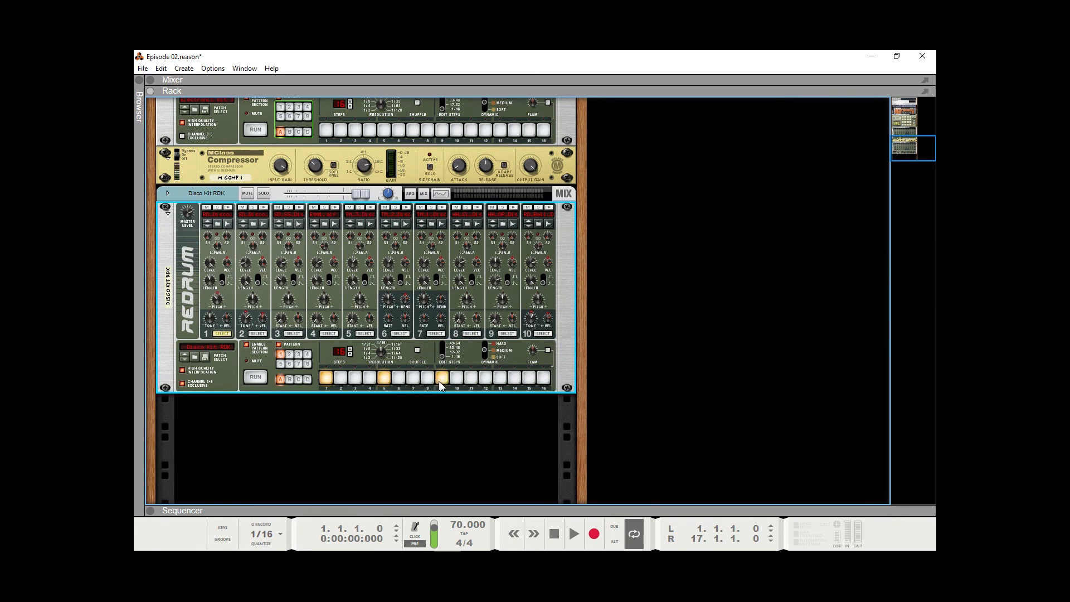
left_click(500, 379)
left_click(257, 379)
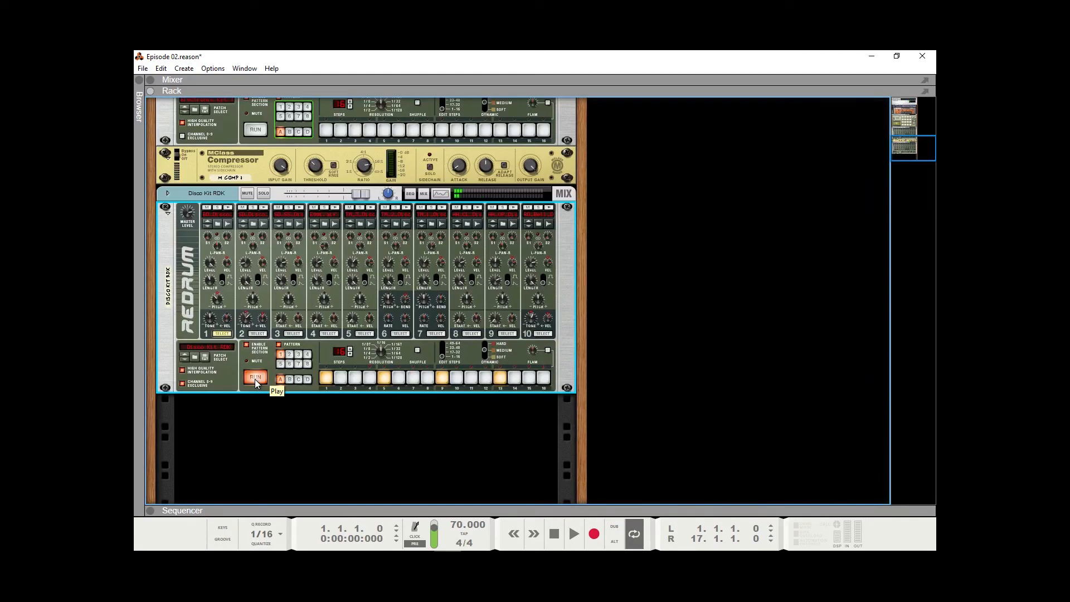
- Program drum 2 on steps 3, 6, 7, 11 and 15 of the running pattern
left_click(262, 337)
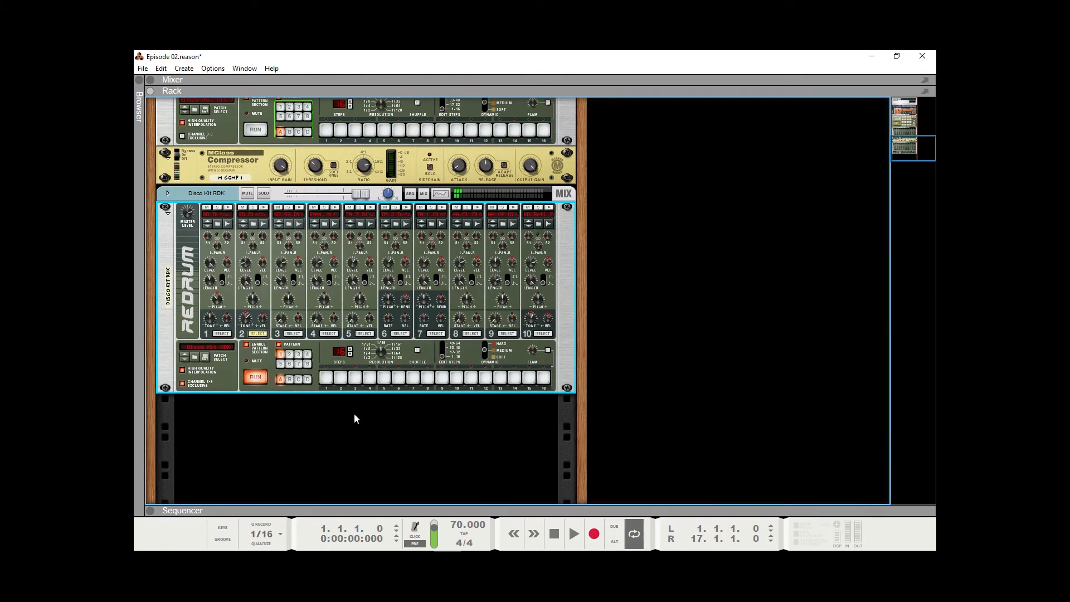
left_click(356, 379)
left_click(399, 378)
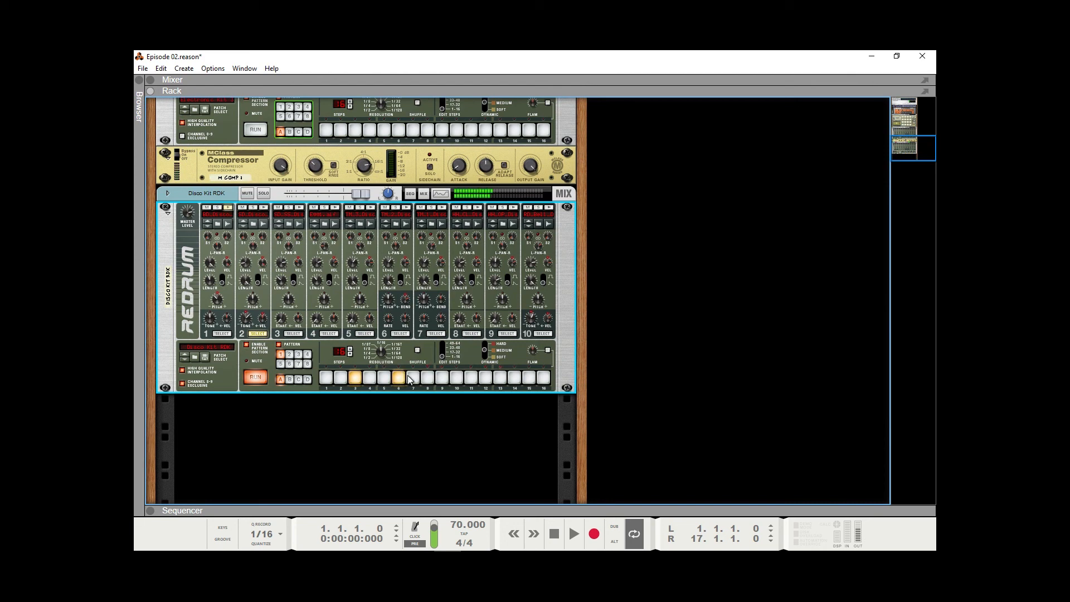
left_click(413, 378)
left_click(471, 378)
left_click(530, 378)
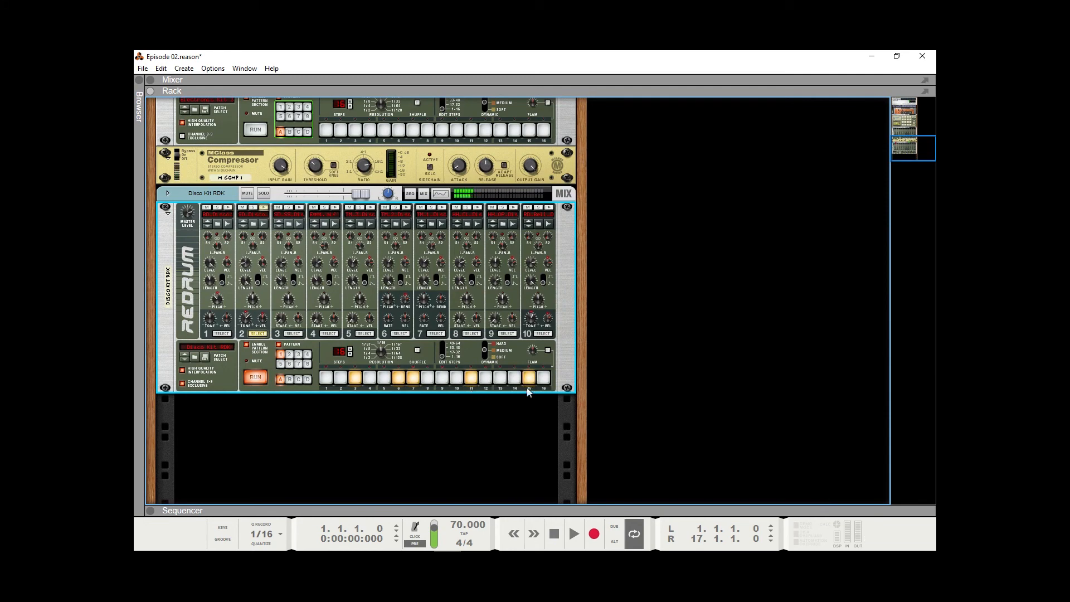
- Rework drum 2's pattern by removing steps 3, 6 and 11 and adding step 8, keeping steps 7 and 15
left_click(413, 379)
left_click(398, 378)
left_click(413, 378)
left_click(429, 378)
mouse_move(243, 268)
left_click(355, 379)
left_click(471, 379)
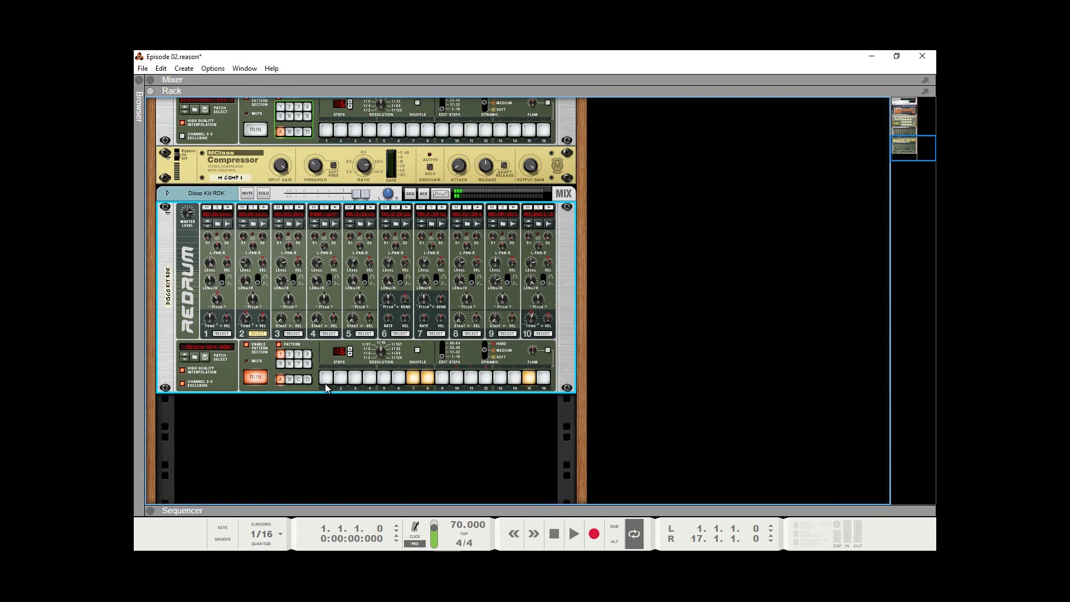
- Program drum 3 on steps 3 and 11 and set its length to 49
left_click(294, 333)
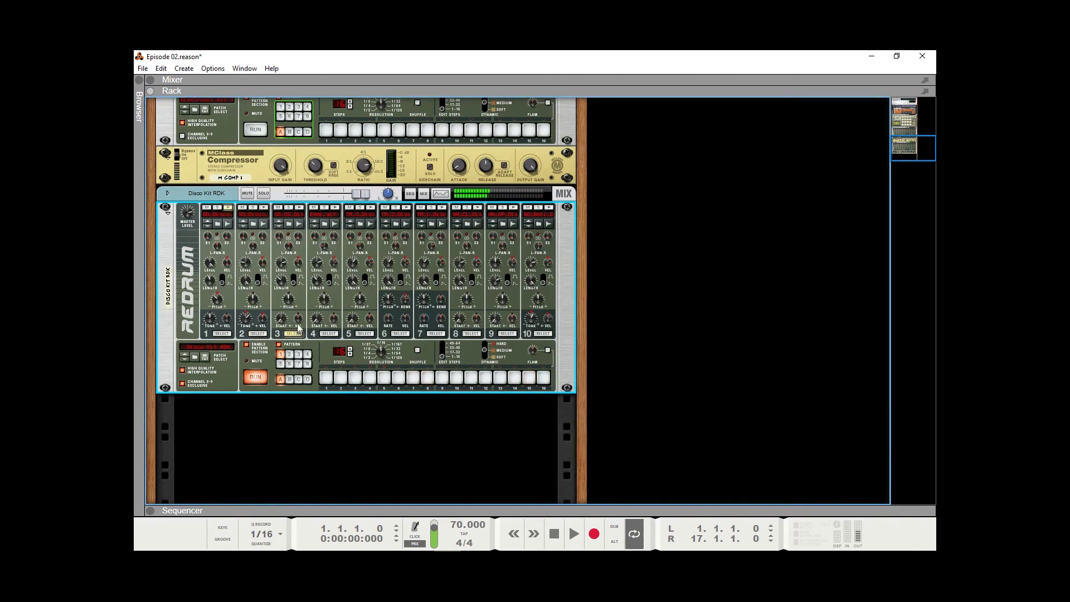
left_click(355, 378)
mouse_move(281, 286)
left_click_drag(280, 286, 278, 291)
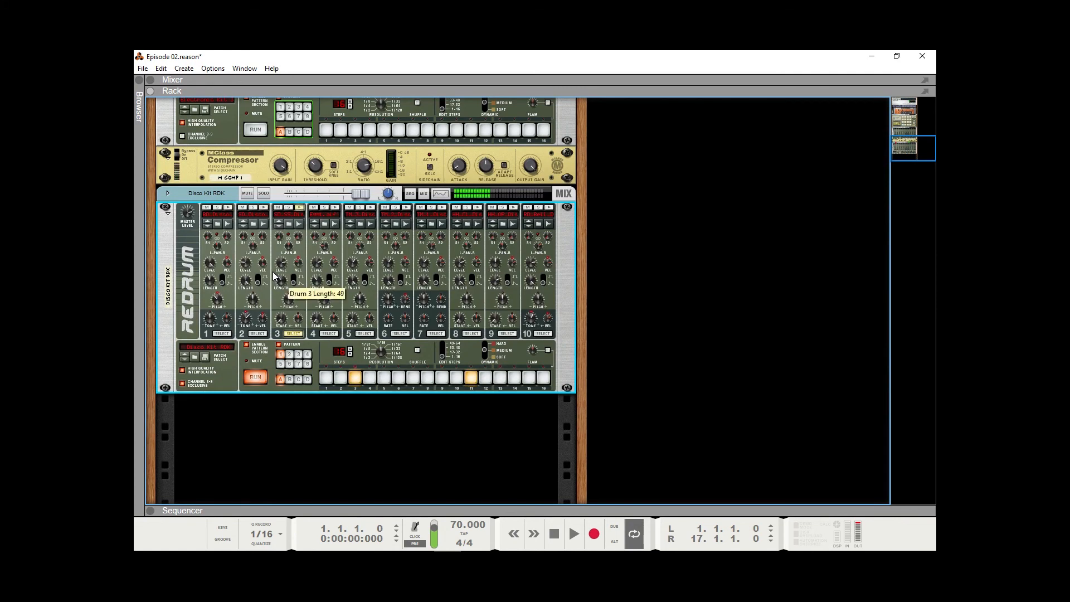
- Lower drum 3's level and adjust drum 2's level to balance the running pattern
mouse_move(283, 266)
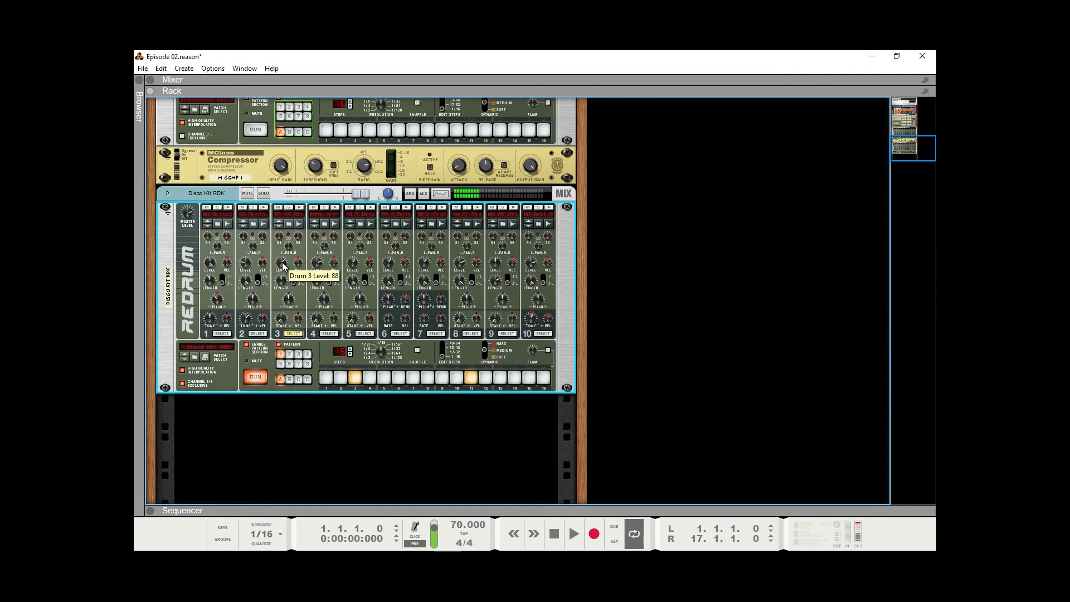
left_click_drag(282, 269, 281, 272)
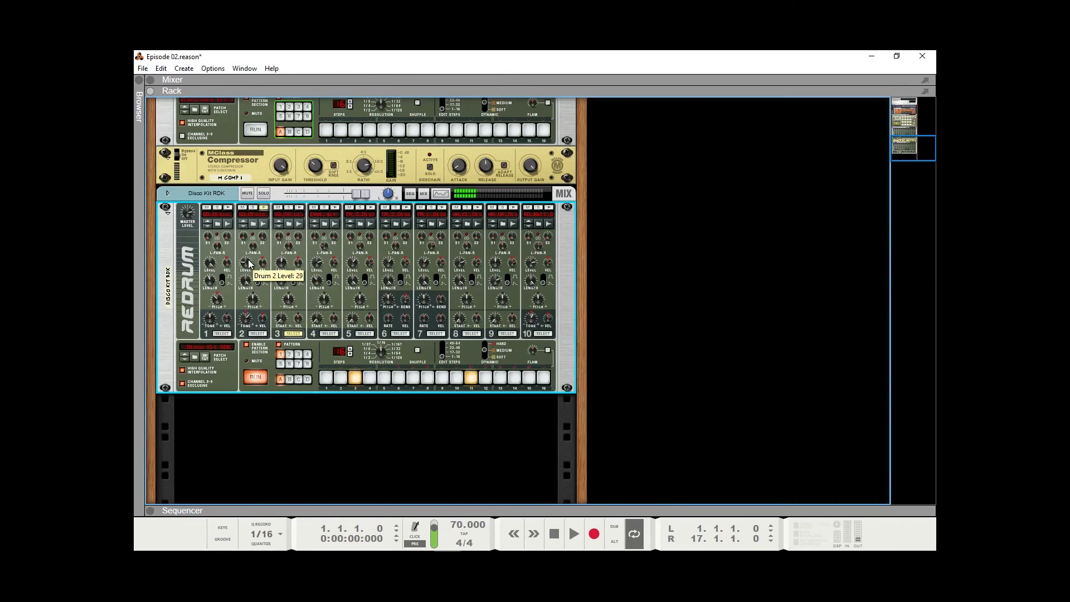
left_click_drag(242, 265, 239, 261)
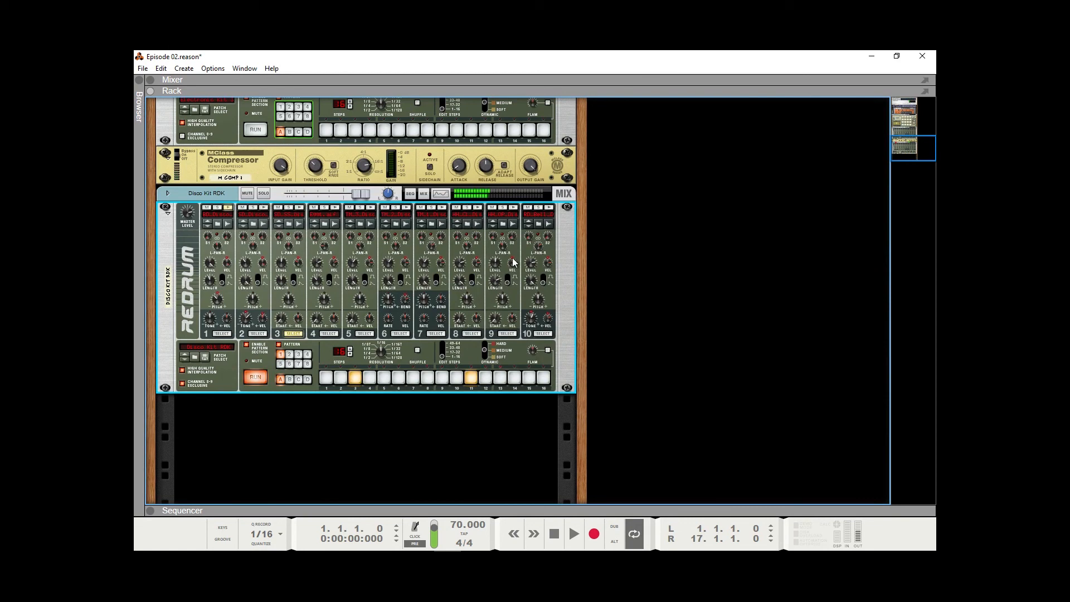
- Program drum 4 on every odd step from 1 to 15
left_click(330, 334)
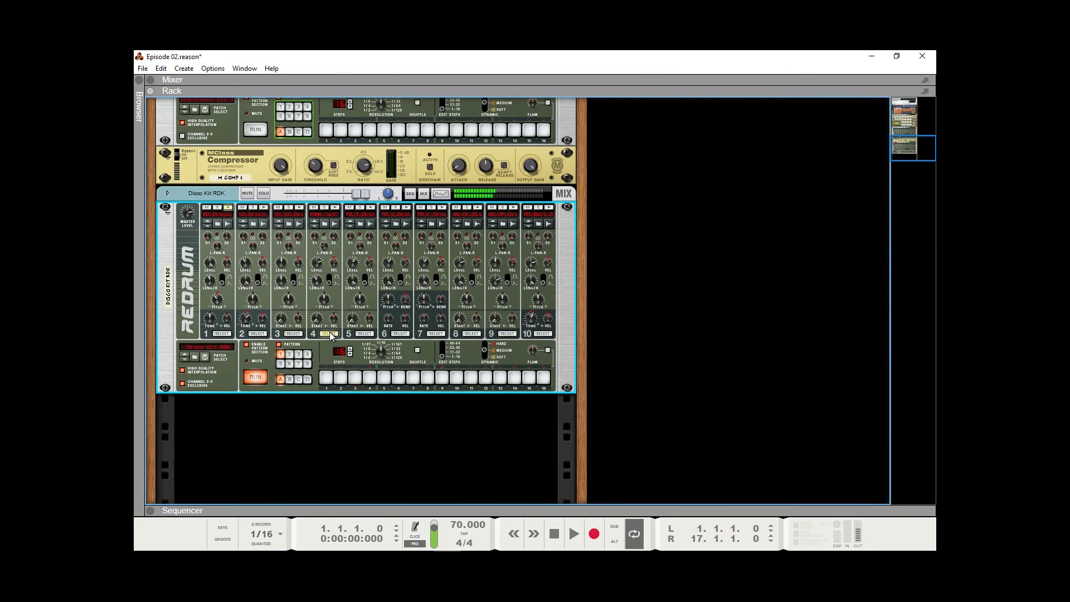
left_click(326, 381)
left_click(354, 379)
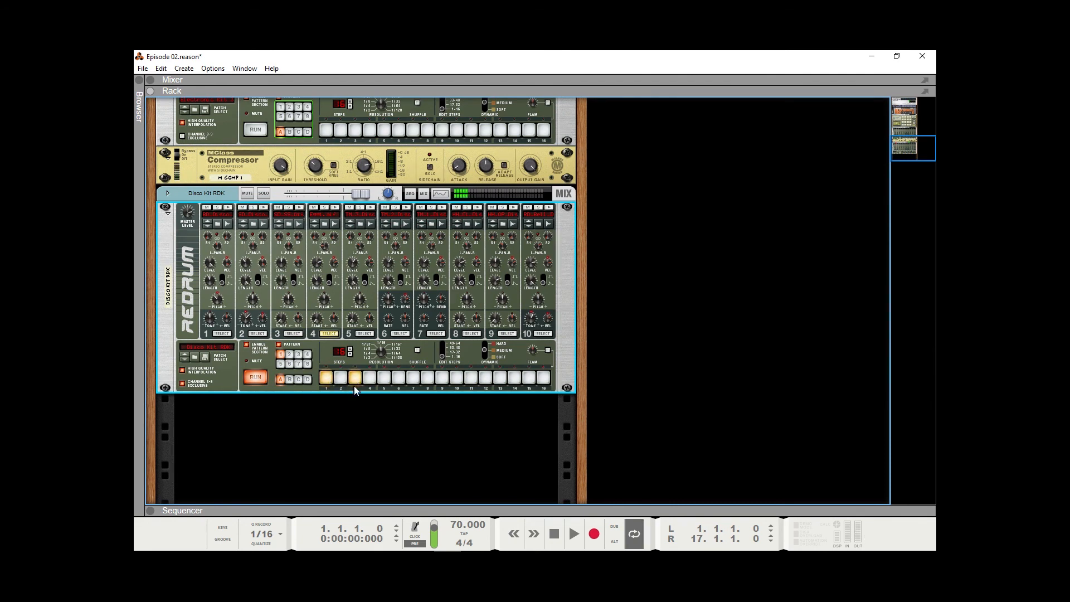
left_click(386, 379)
left_click(411, 380)
left_click(442, 379)
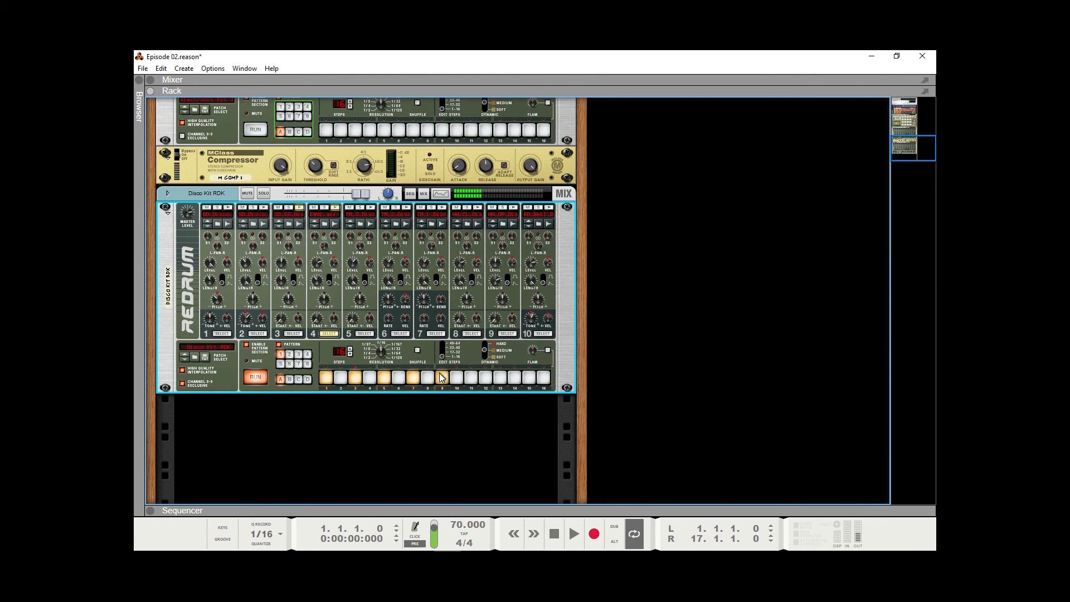
left_click(471, 378)
left_click(500, 379)
left_click(530, 379)
- Program drum 10 on steps 5 and 13, with a softer hit on step 12
left_click(547, 334)
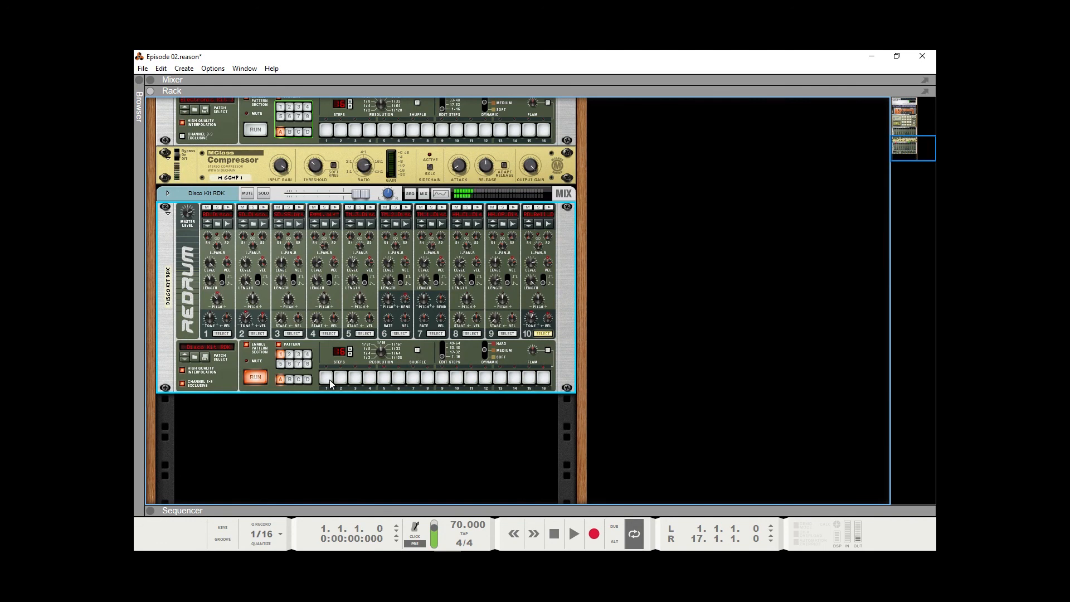
left_click(383, 379)
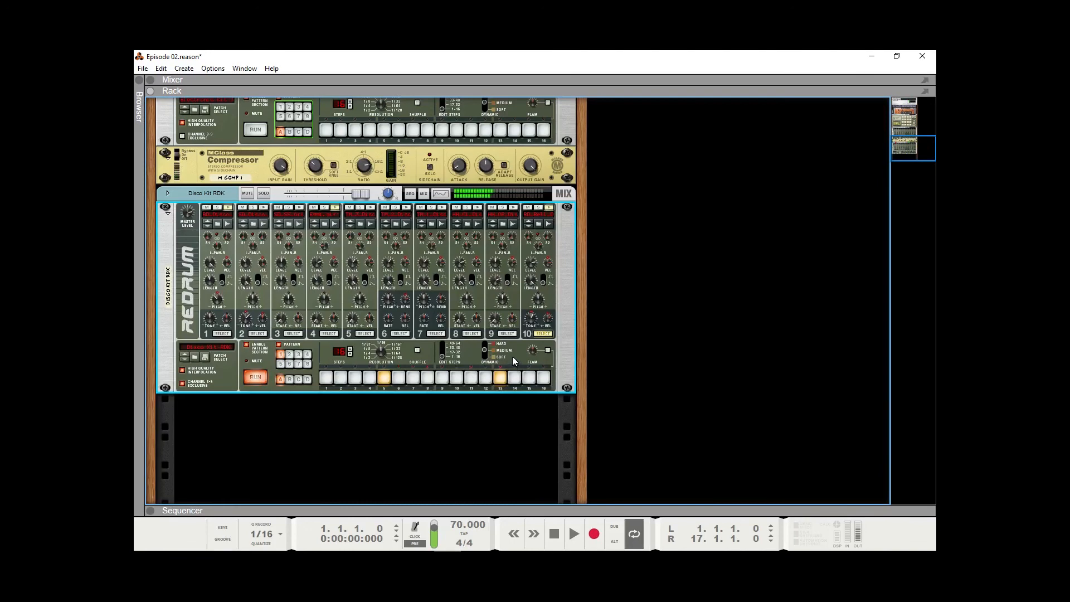
left_click(483, 379)
left_click(486, 344)
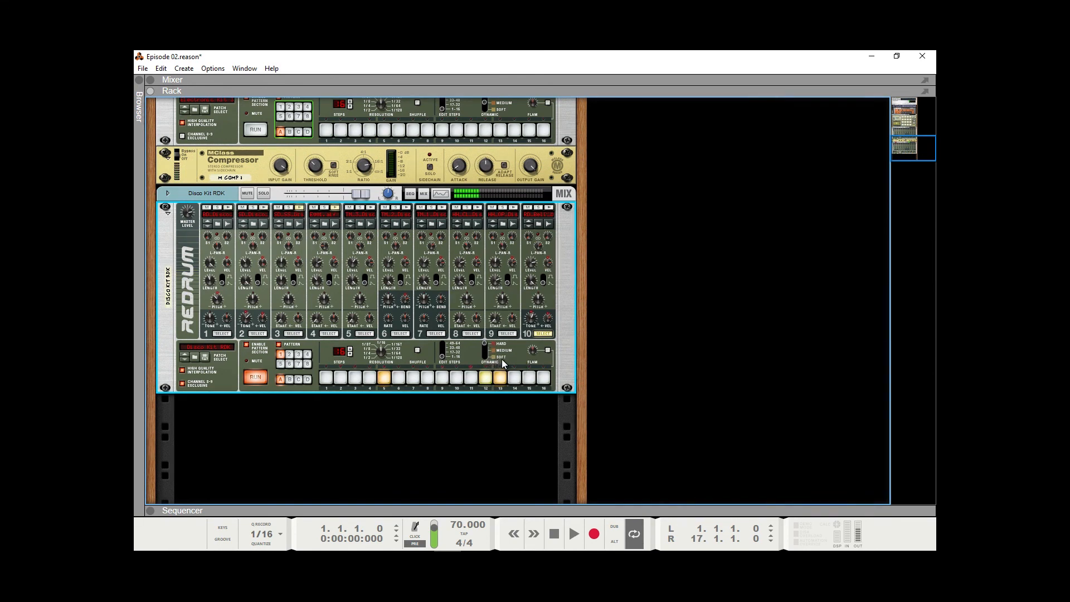
- Switch the Disco Kit Redrum to pattern 2 and program drum 1 on steps 1, 5, 9, 13 and 15
left_click(221, 333)
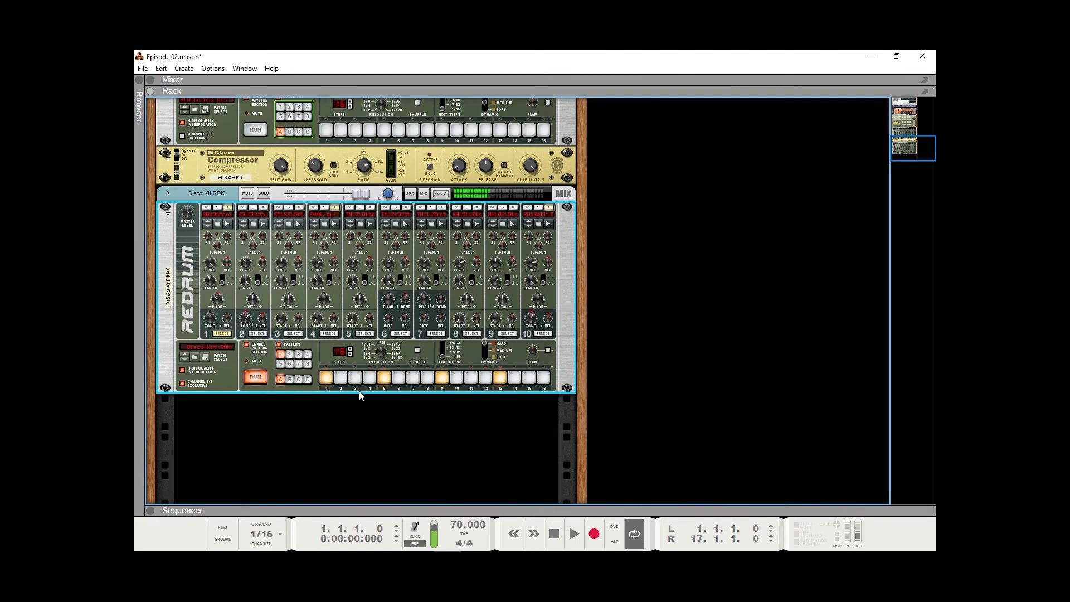
left_click(326, 379)
left_click(325, 379)
left_click(290, 354)
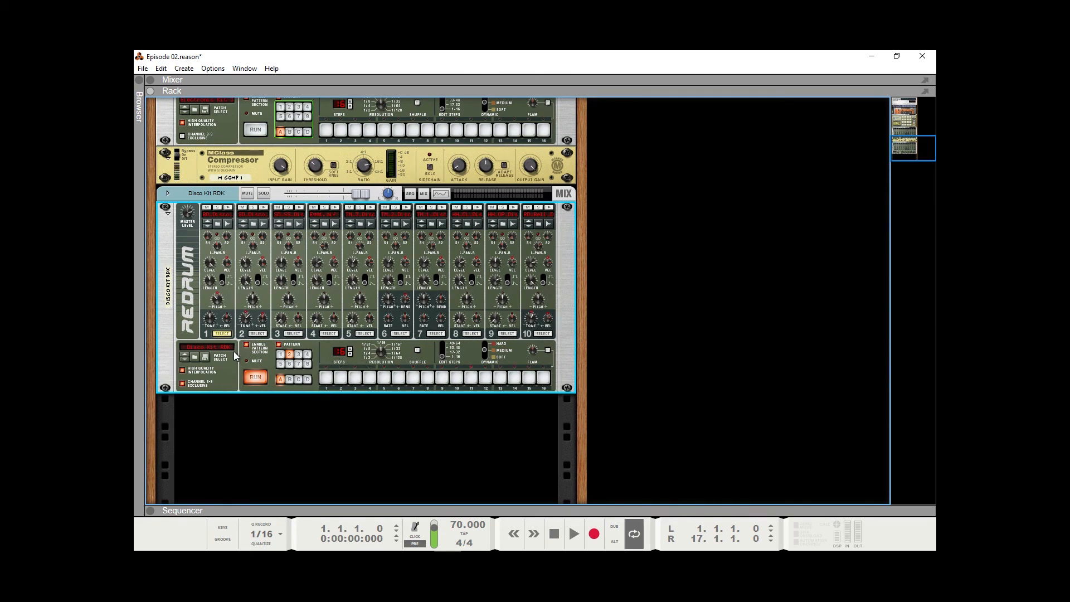
left_click(325, 378)
left_click(382, 379)
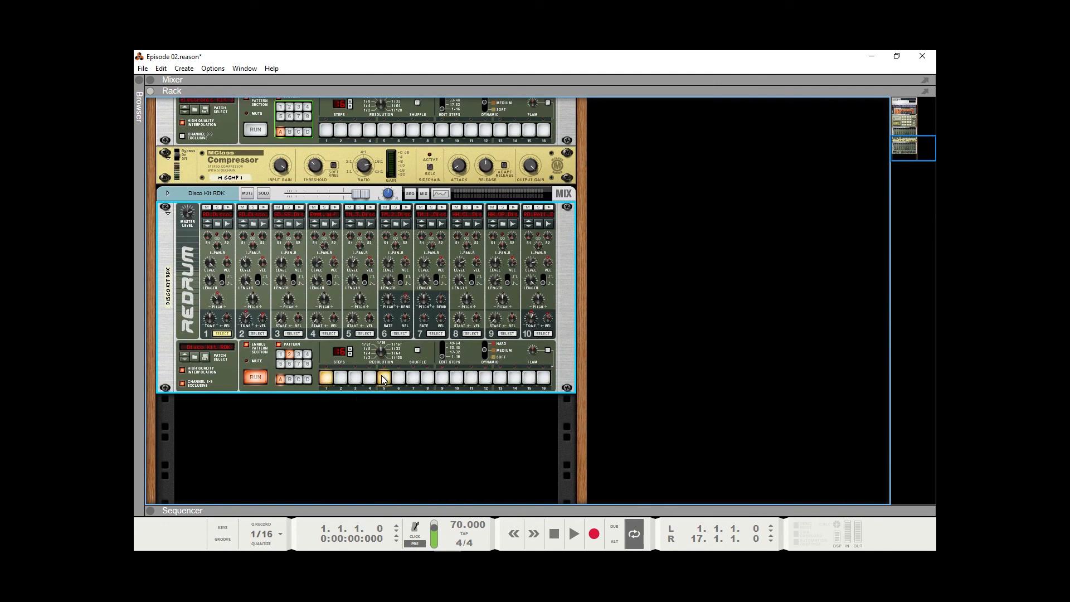
left_click(446, 380)
left_click(529, 378)
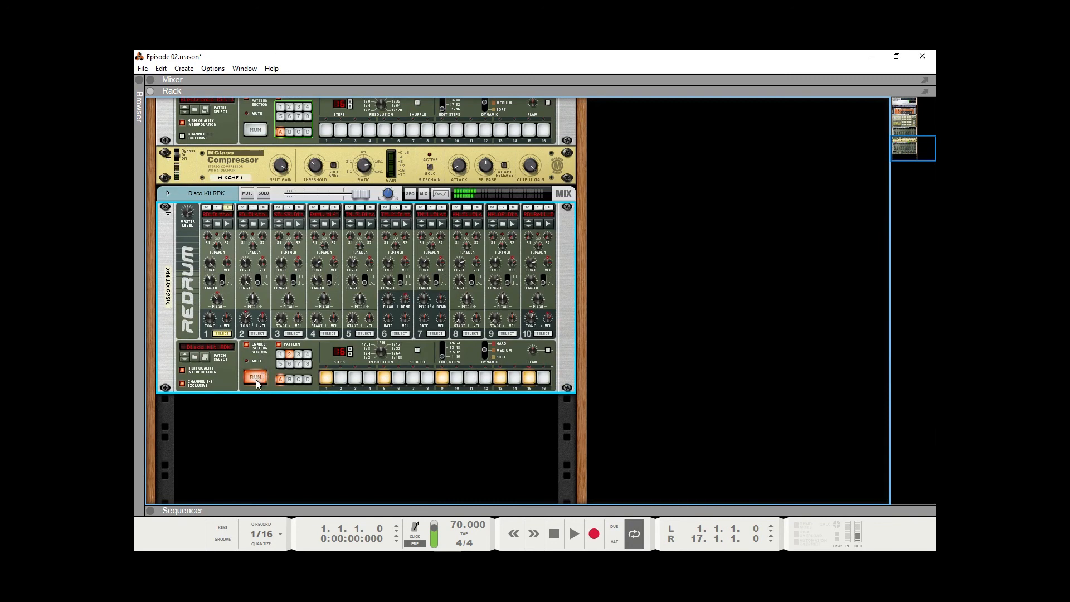
- Using pattern 1 as reference, program drum 2 in pattern 2 with hits around steps 7 to 10 and on steps 15 and 16
left_click(258, 334)
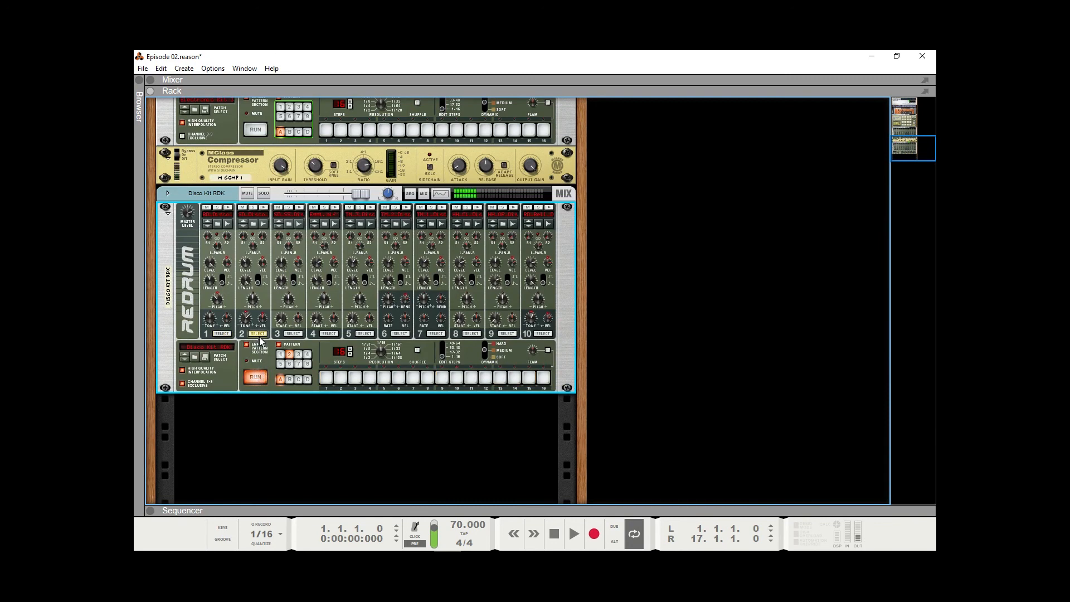
left_click(280, 355)
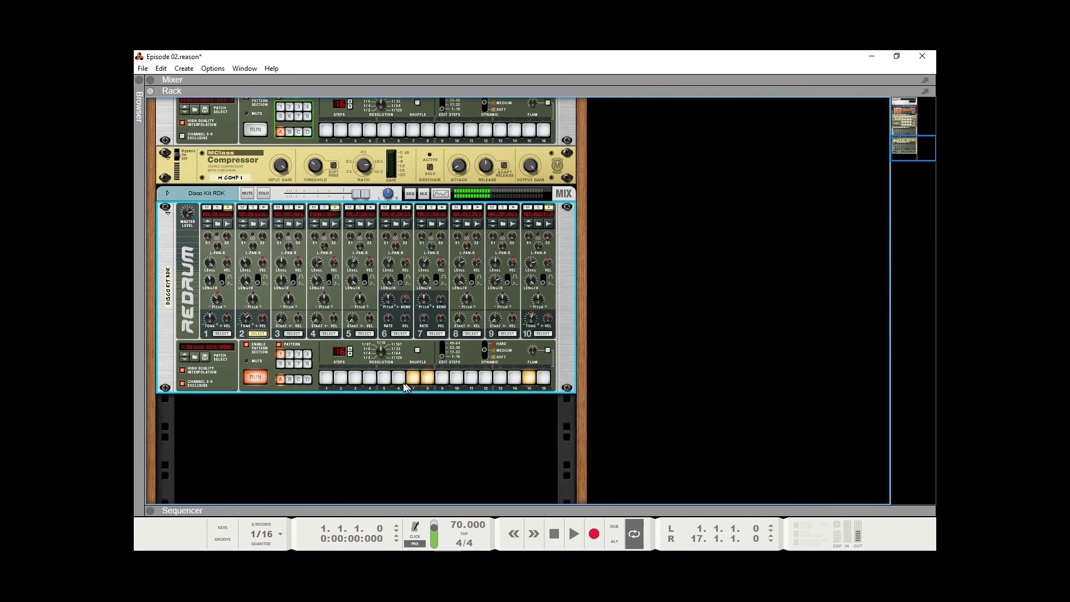
left_click(288, 354)
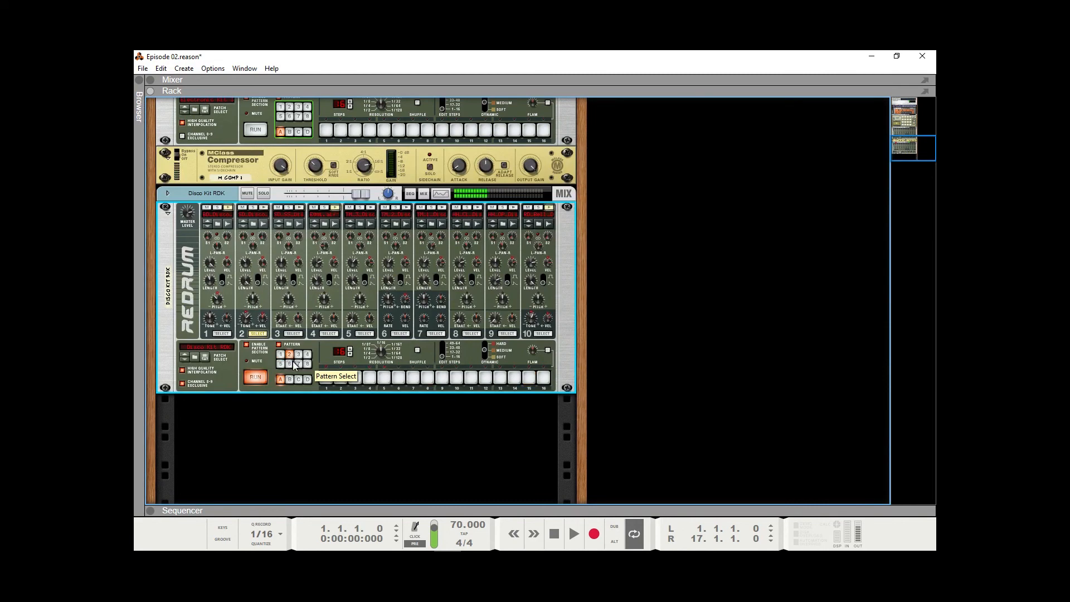
left_click(413, 380)
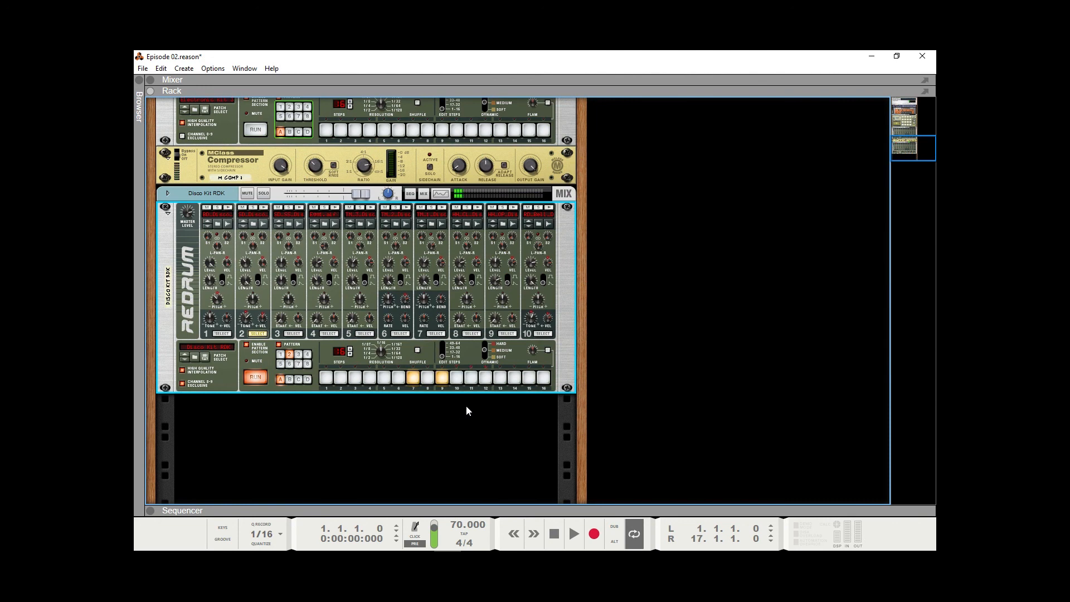
left_click(415, 380)
left_click(457, 381)
left_click(413, 379)
left_click(428, 379)
left_click(442, 379)
left_click(530, 379)
left_click(544, 379)
- Check drum 3's hits in pattern 1 and program drum 3 on steps 3 and 11 in pattern 2
left_click(293, 334)
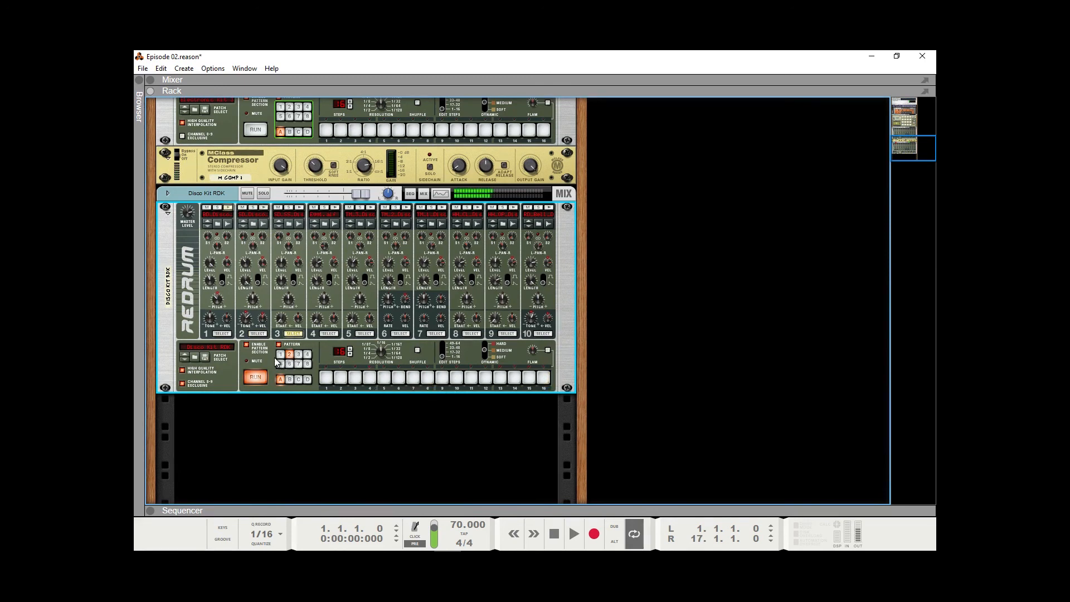
left_click(280, 354)
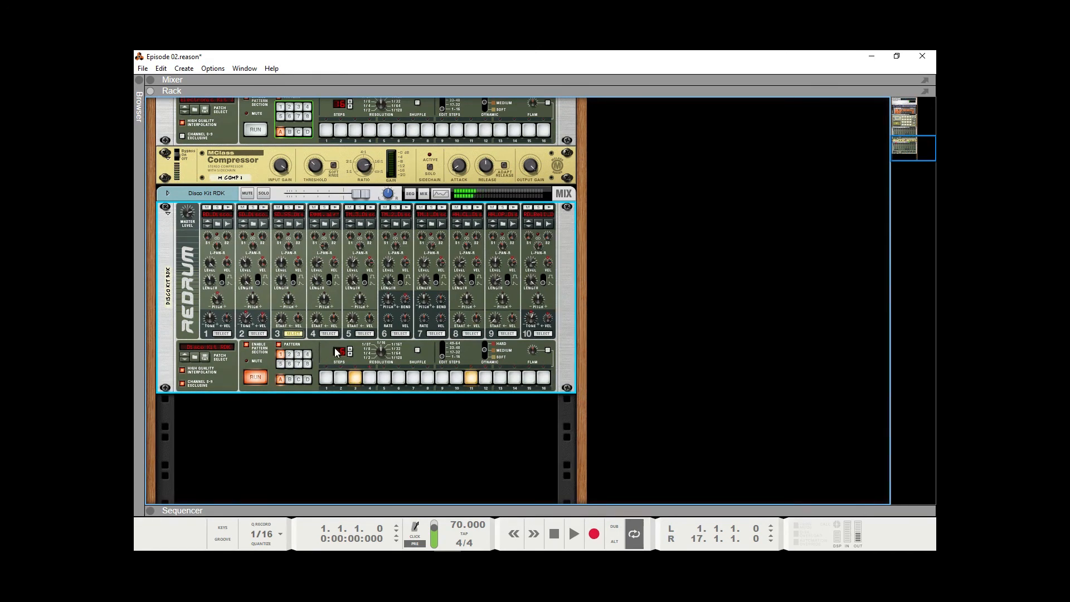
left_click(290, 357)
left_click(354, 379)
left_click(472, 379)
- Program drum 10 in pattern 2 on steps 4, 13 and 15, comparing it with pattern 1
left_click(508, 334)
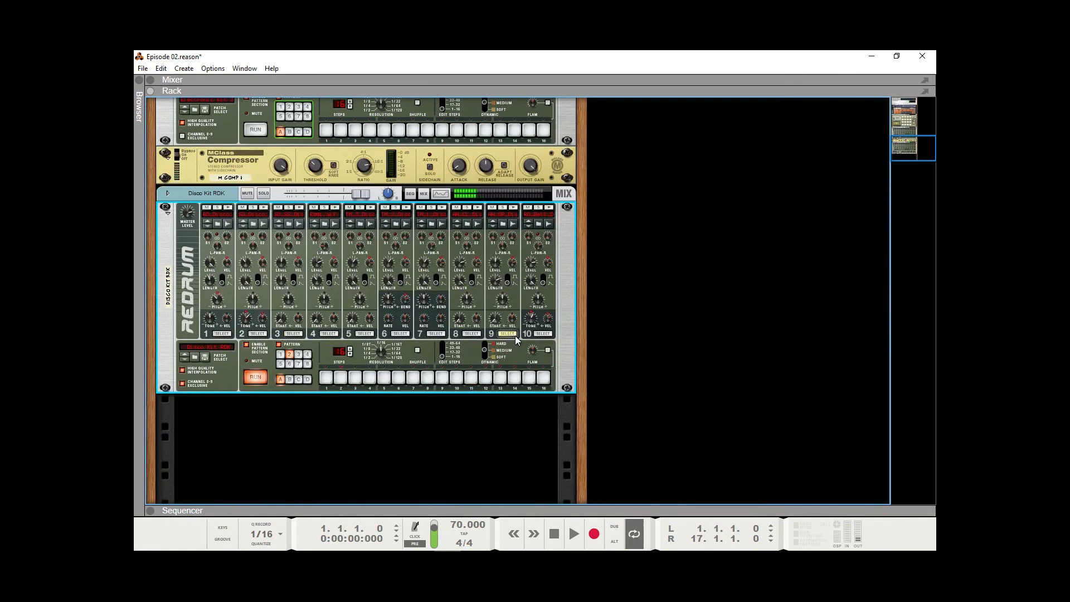
left_click(543, 334)
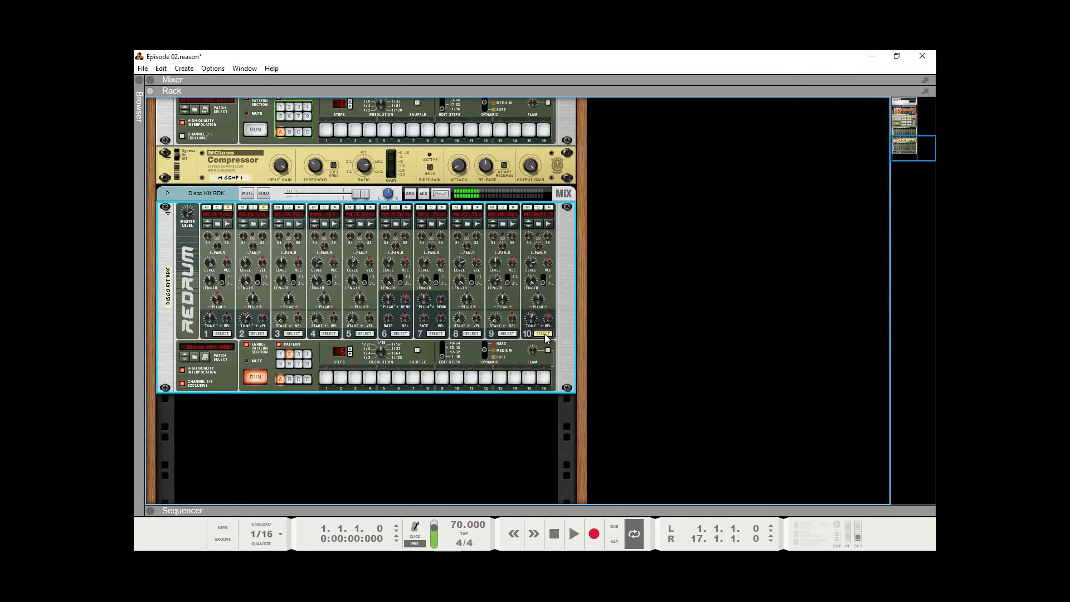
left_click(530, 380)
left_click(280, 355)
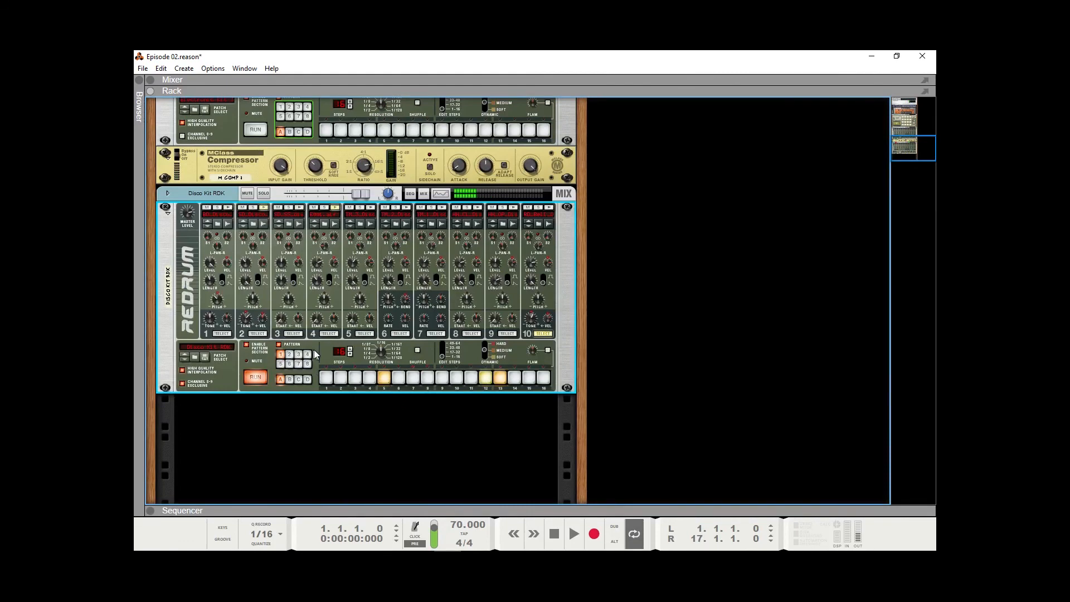
left_click(290, 357)
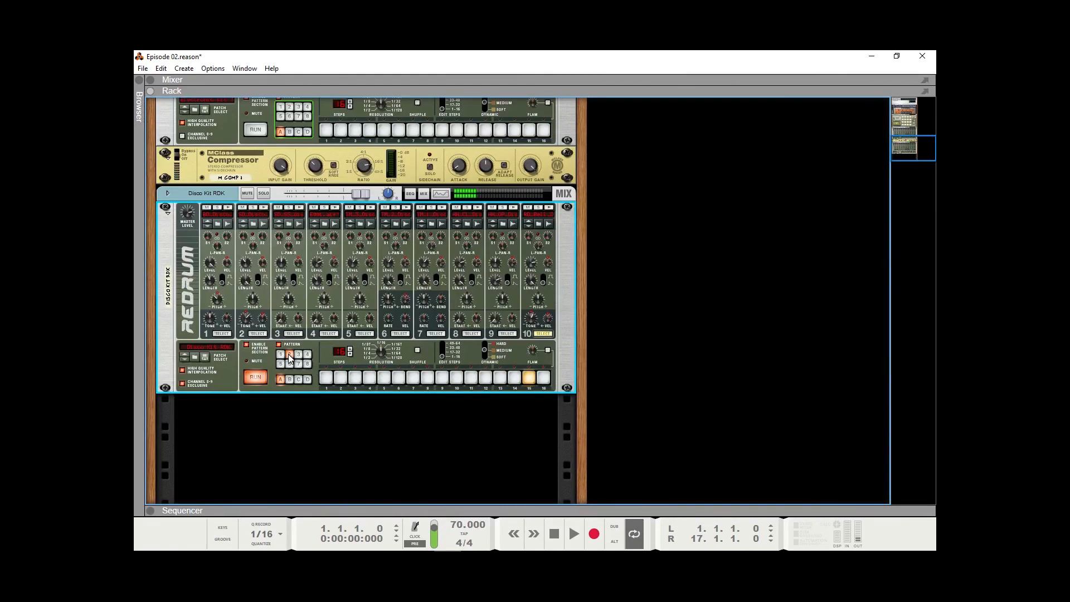
left_click(369, 378)
left_click(500, 378)
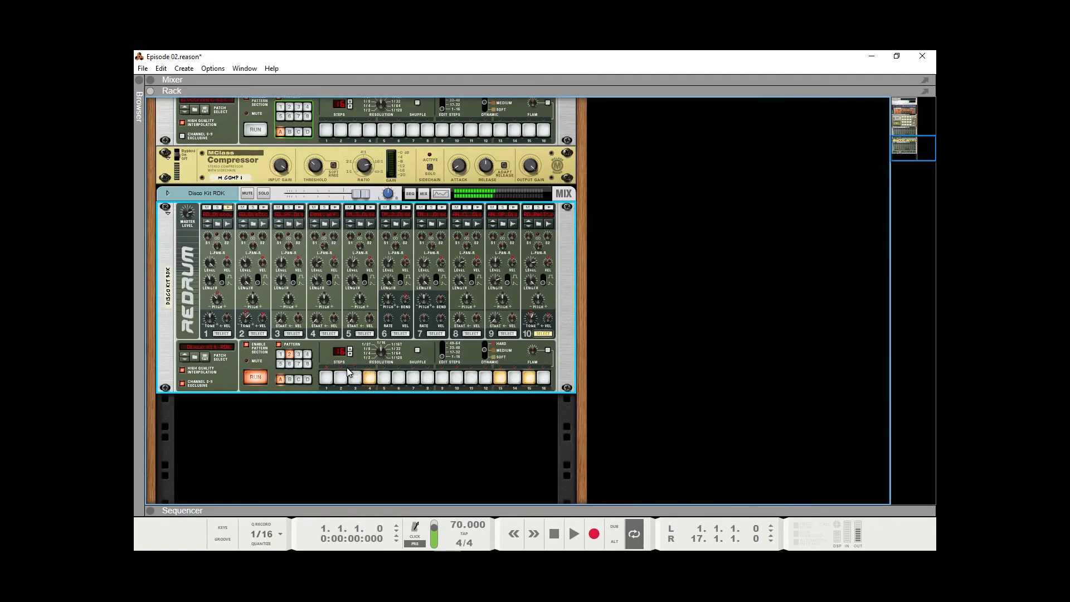
- Program drum 4 in pattern 2 on every odd step from 1 to 15, matching its pattern 1 hits
left_click(327, 334)
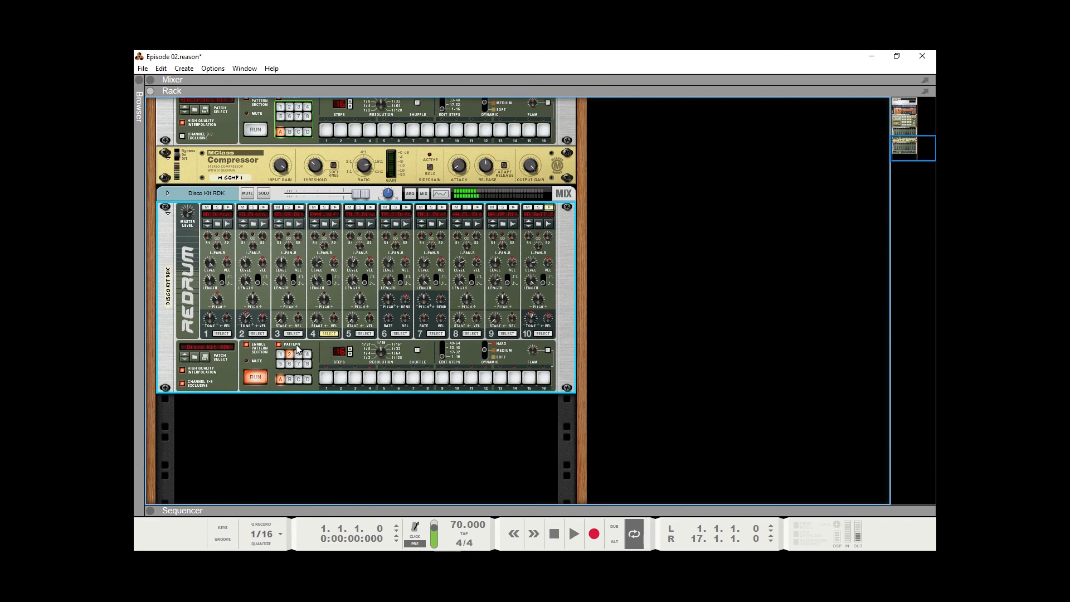
left_click(280, 354)
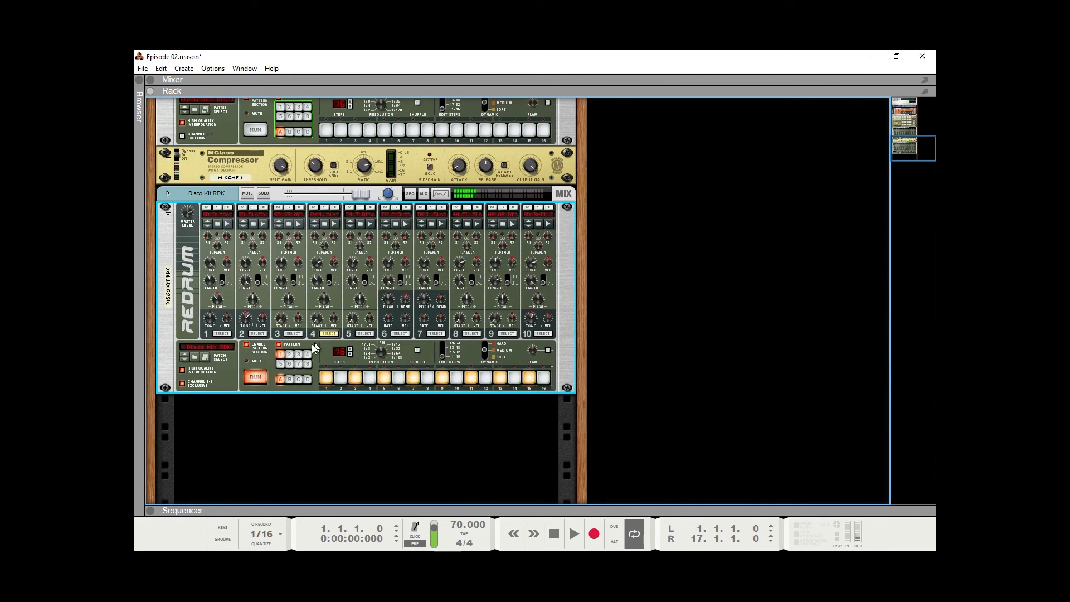
left_click(289, 355)
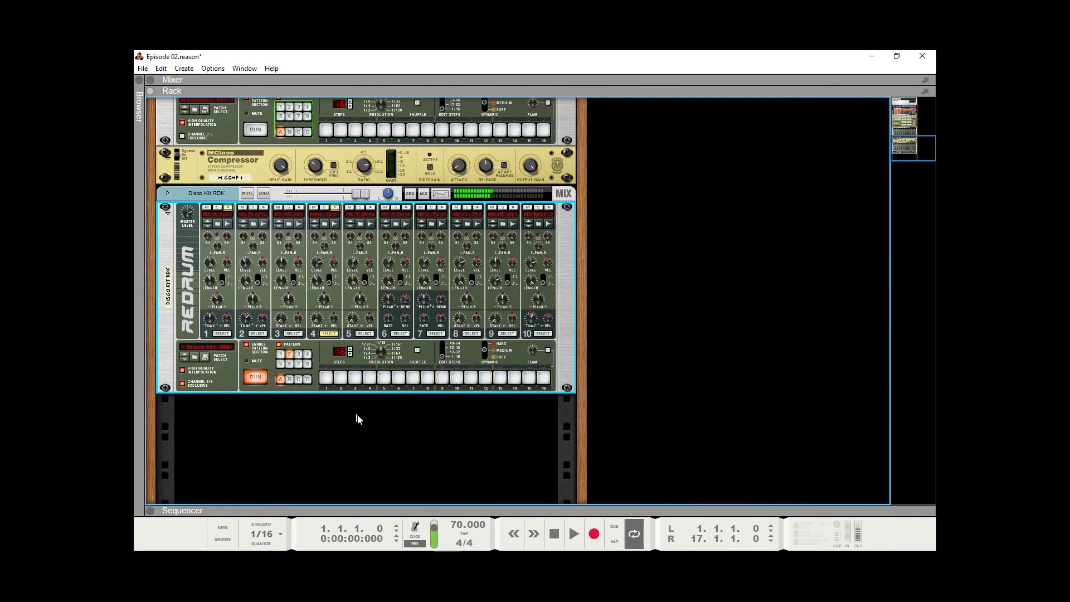
left_click(327, 378)
left_click(355, 379)
left_click(383, 378)
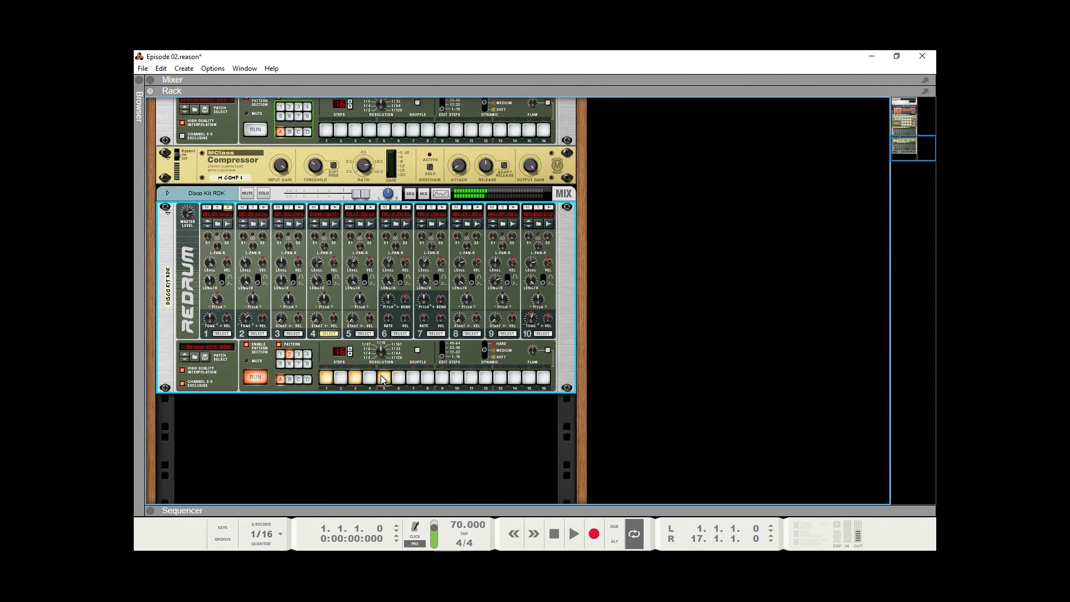
left_click(413, 378)
left_click(442, 379)
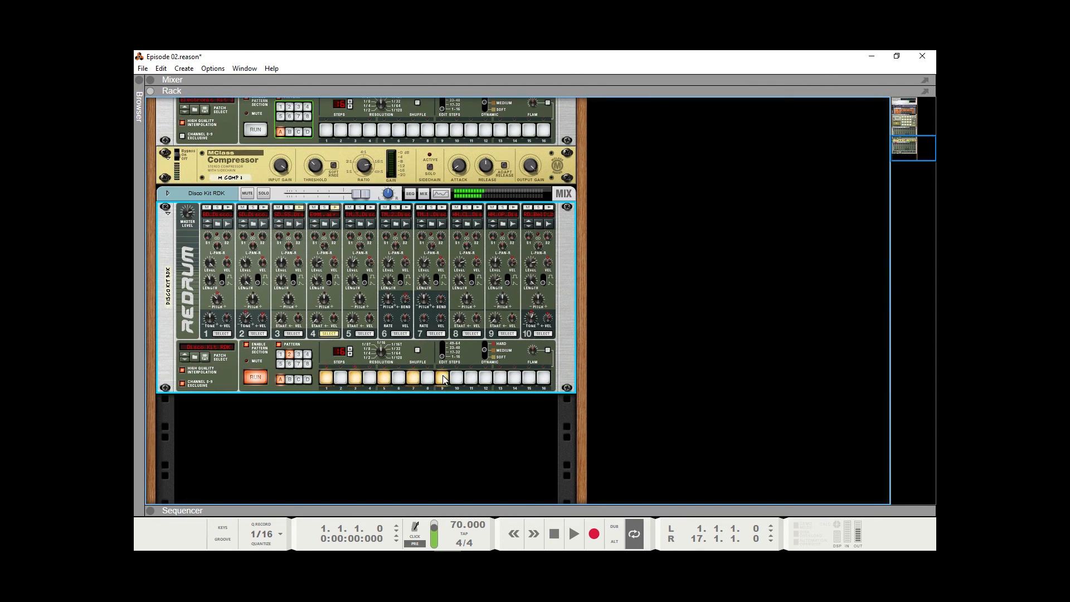
left_click(471, 378)
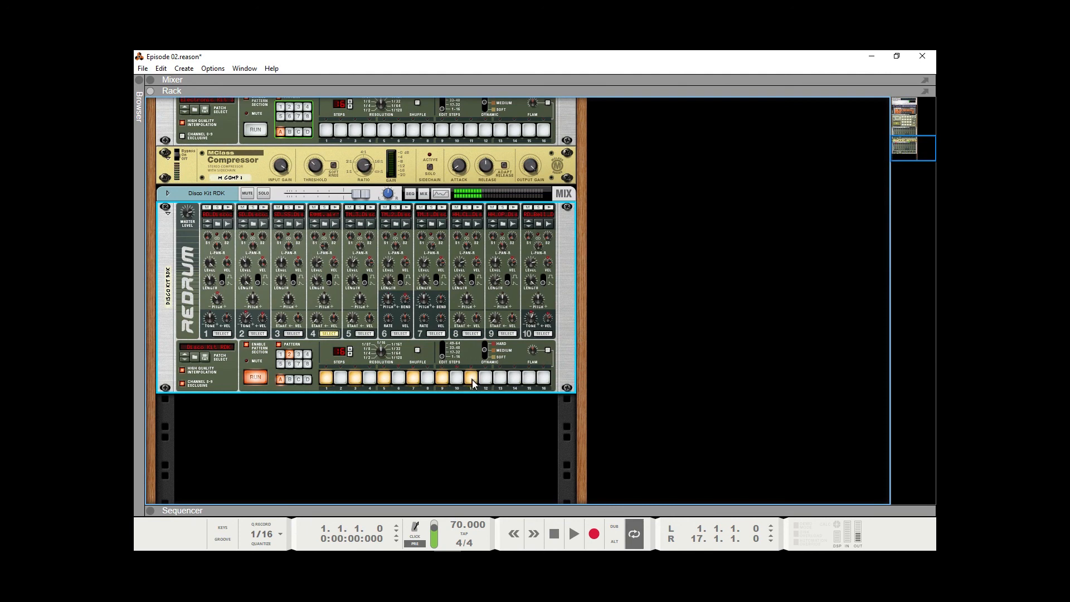
left_click(501, 378)
left_click(530, 379)
- Stop the running pattern, show the sequencer and add a Pattern Select lane to the Disco Kit RDK track
left_click(256, 378)
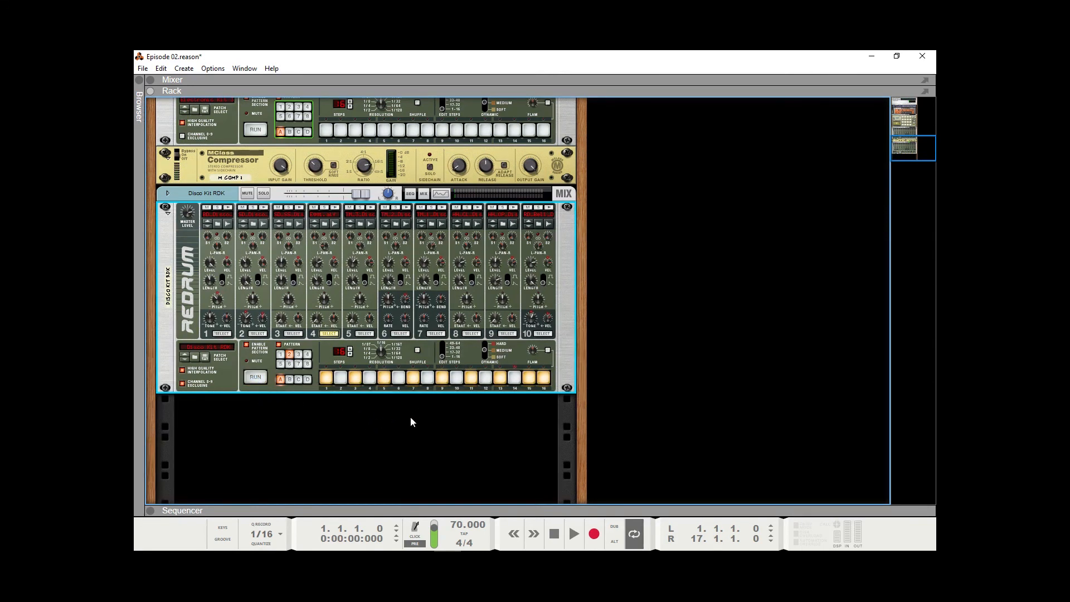
key("F6")
key("F7")
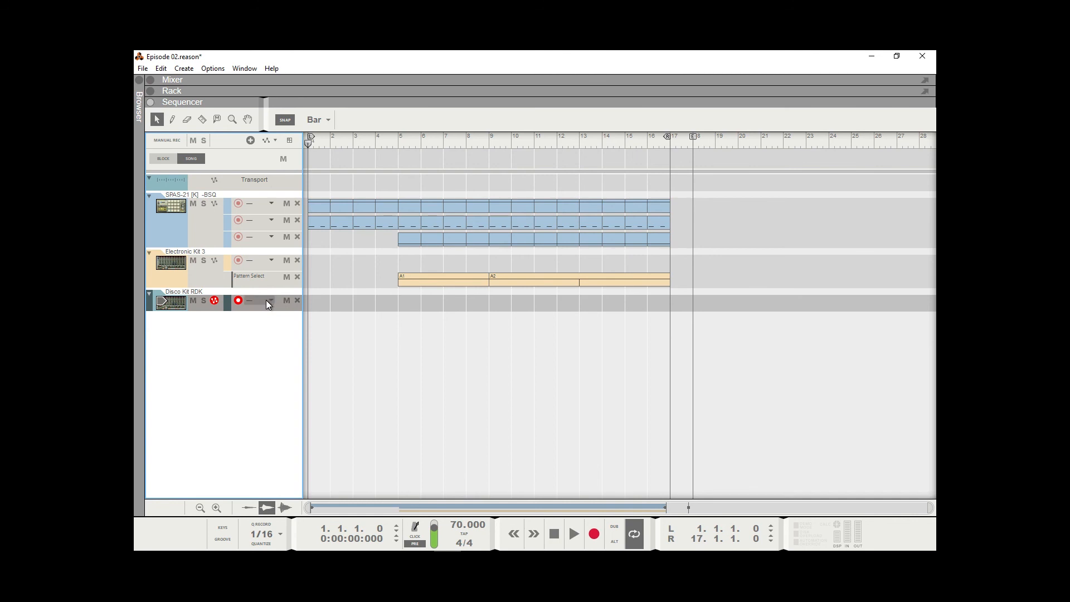
left_click(289, 141)
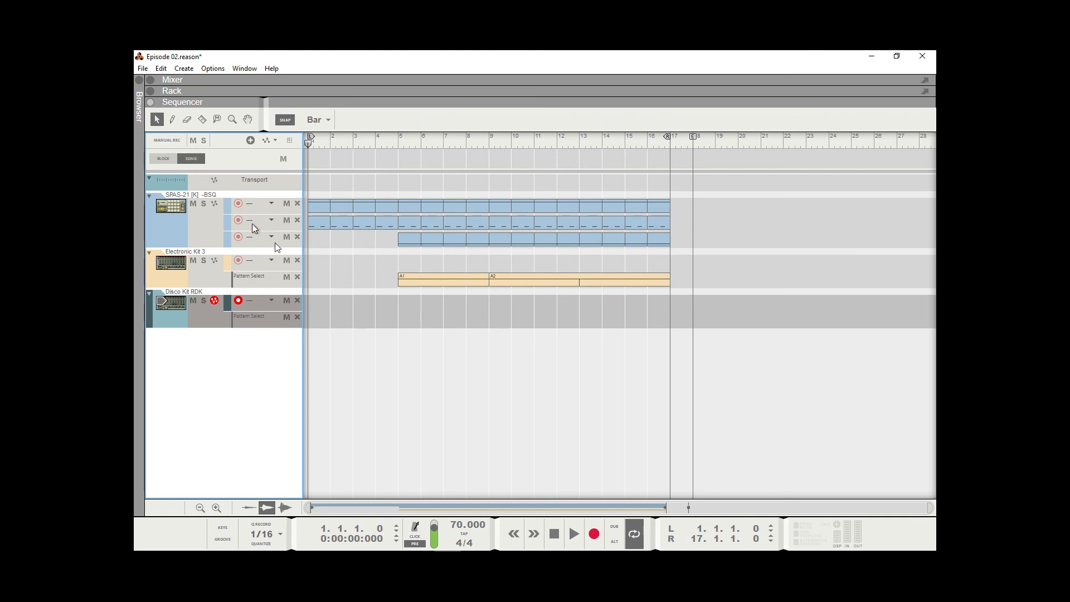
- Create an A1 clip at bar 1 in the Disco Kit RDK pattern lane and extend it to four bars
double_click(321, 322)
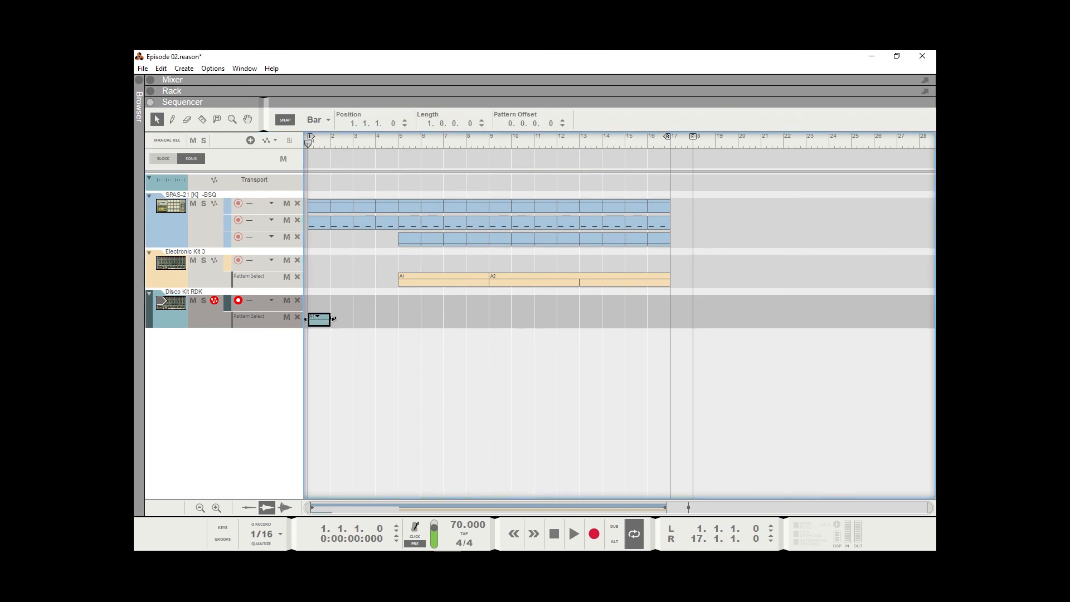
left_click_drag(334, 319, 391, 347)
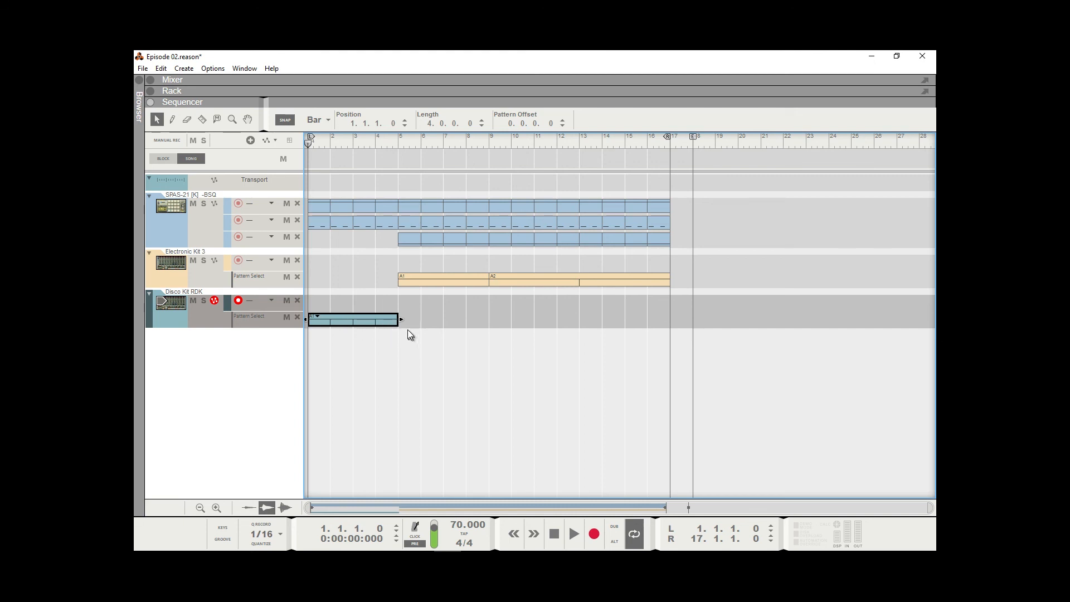
left_click_drag(402, 317, 399, 365)
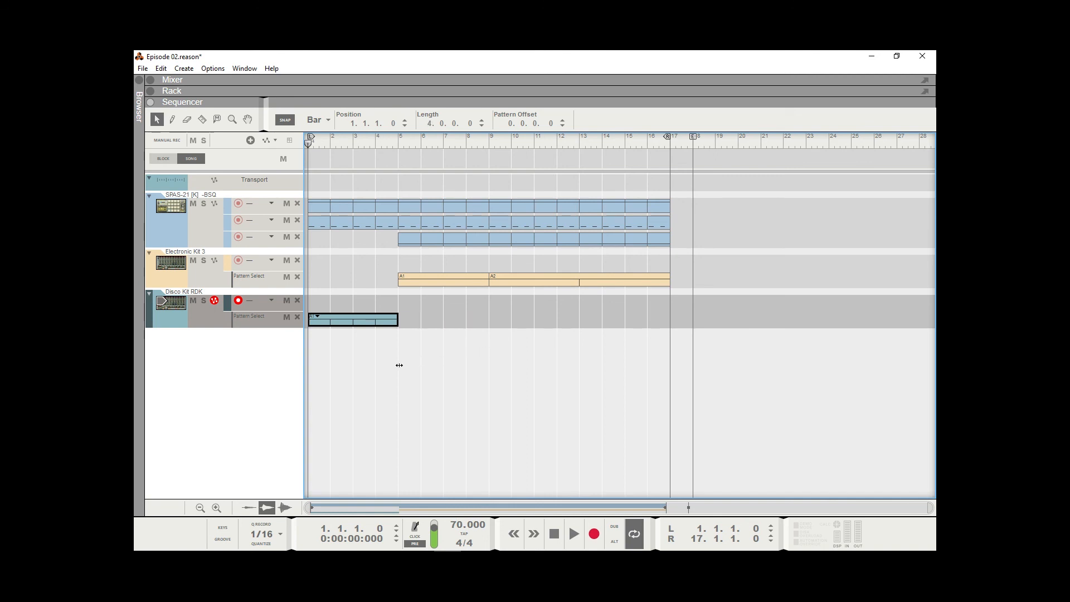
right_click(384, 316)
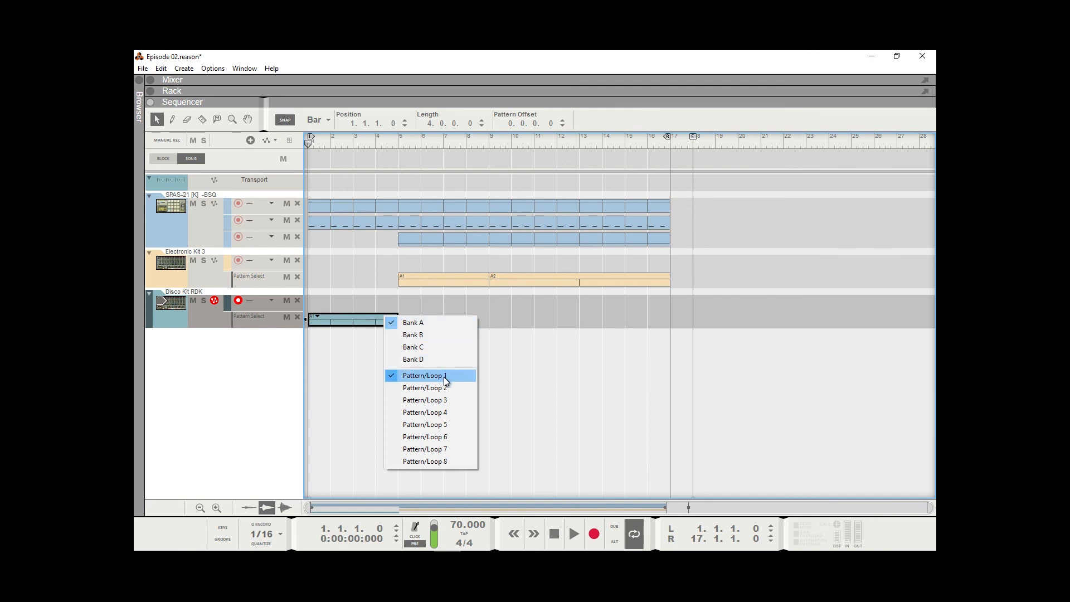
left_click(353, 387)
left_click(353, 386)
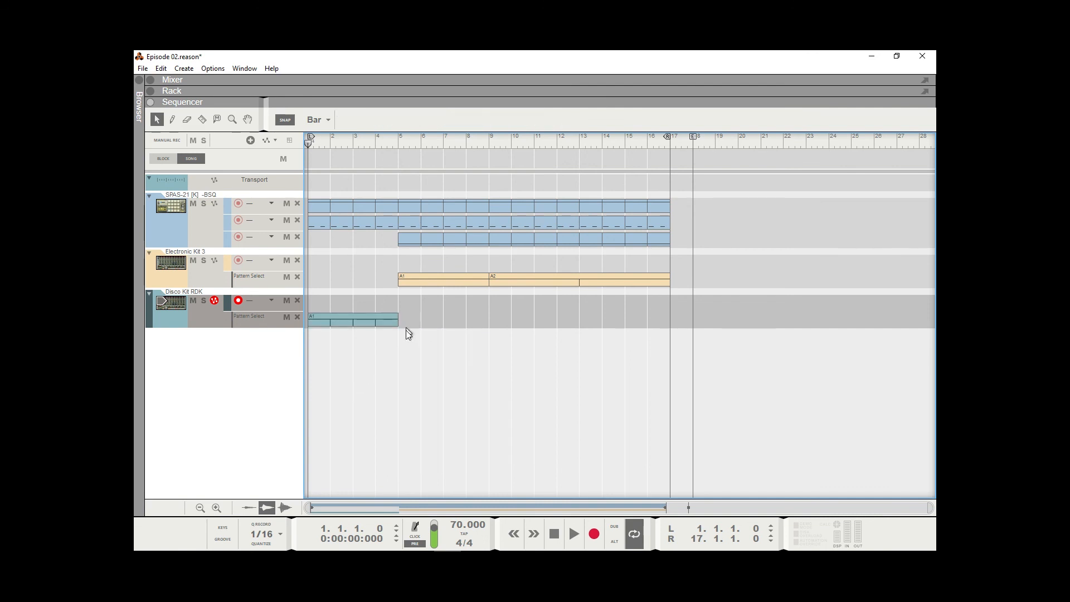
- Create a four-bar clip at bar 5 in the Disco Kit RDK pattern lane and assign it Pattern/Loop 2
double_click(405, 317)
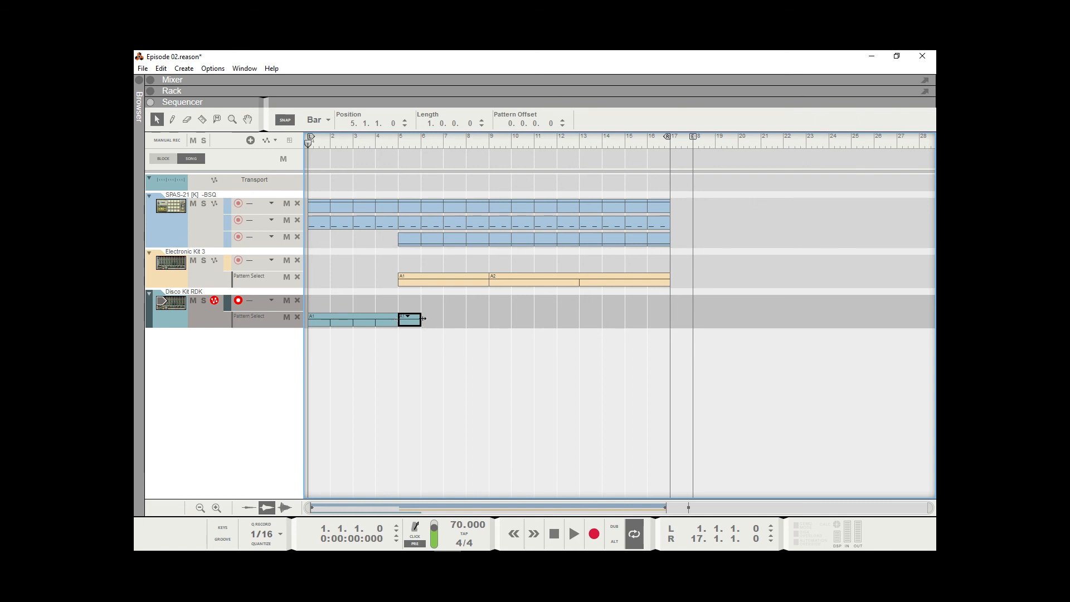
left_click_drag(423, 318, 479, 341)
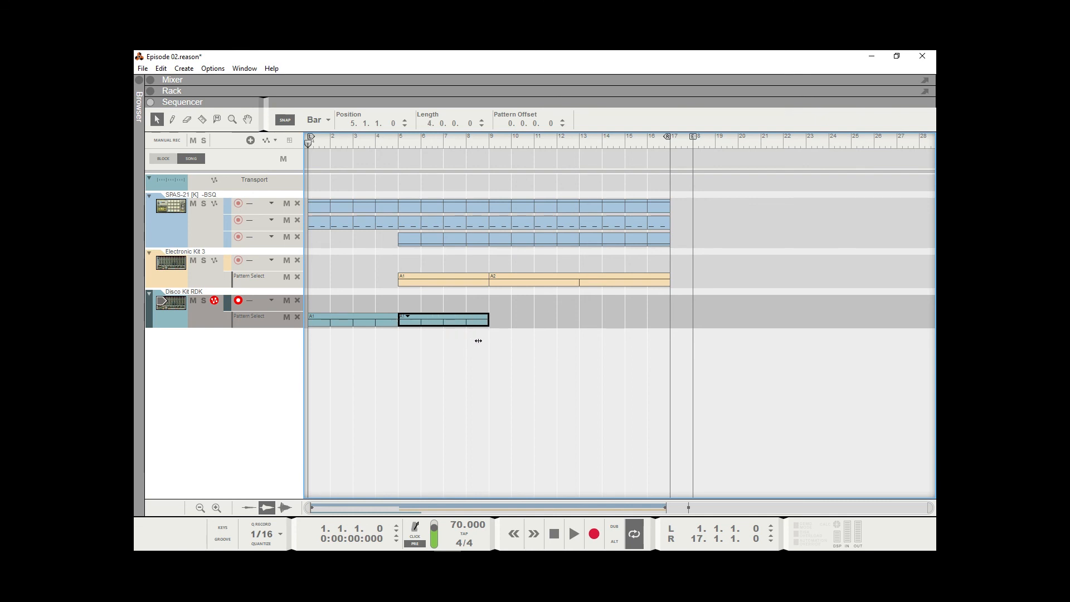
left_click(463, 315)
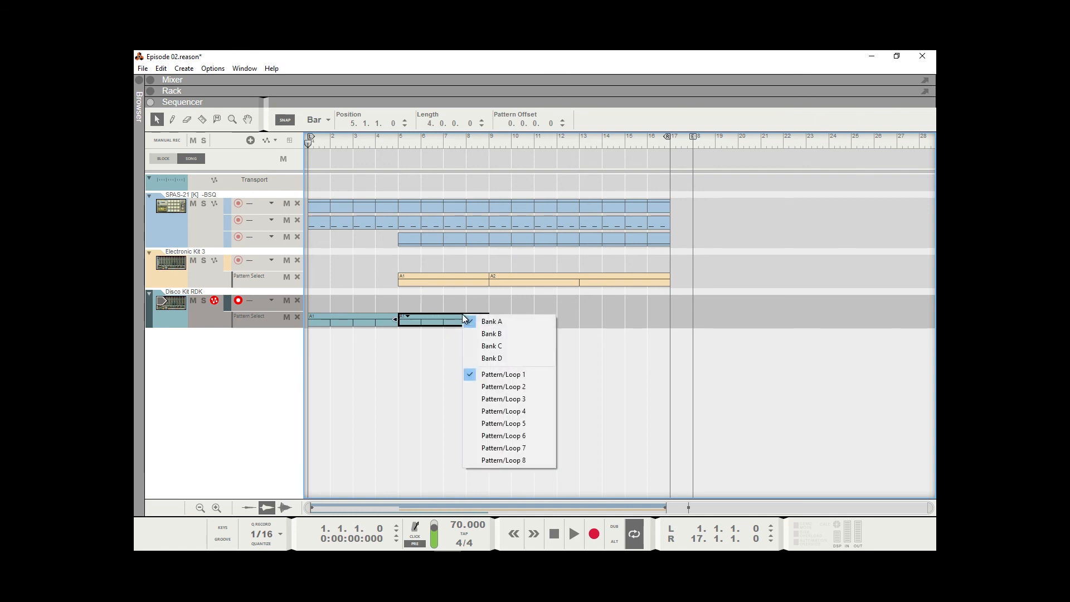
left_click(518, 387)
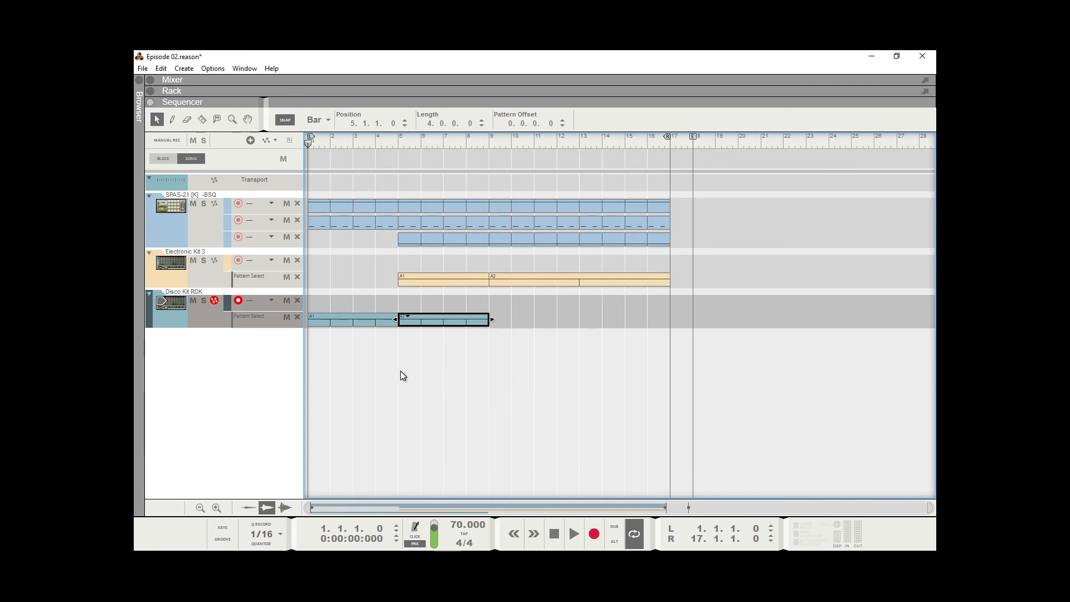
- Mute all SPAS-21 and Electronic Kit 3 lanes and play the song from bar 1 to hear the Disco Kit clips alone
left_click(286, 203)
left_click(287, 219)
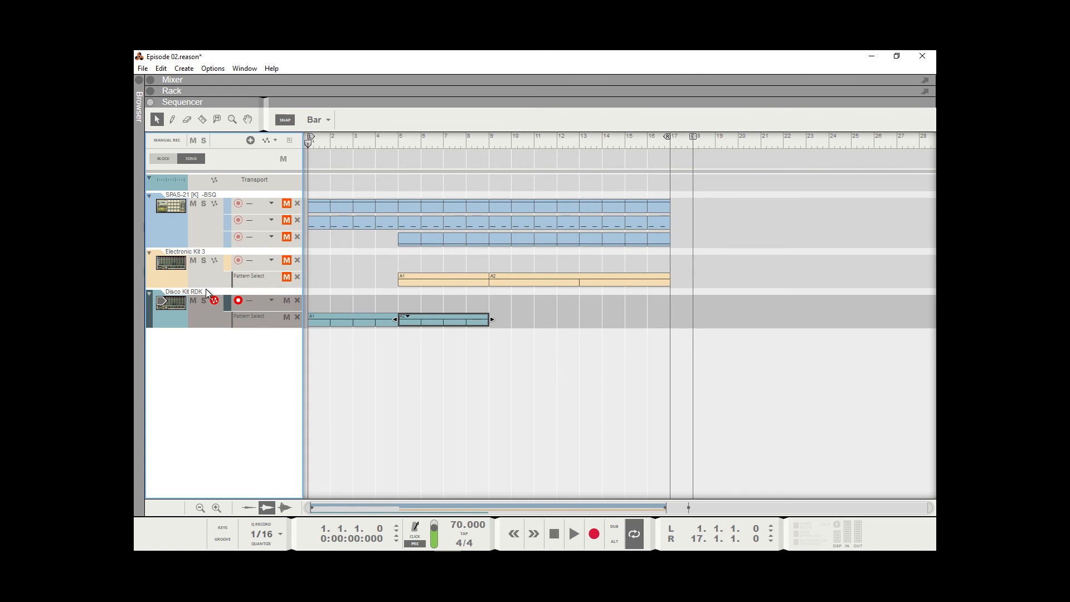
key("space")
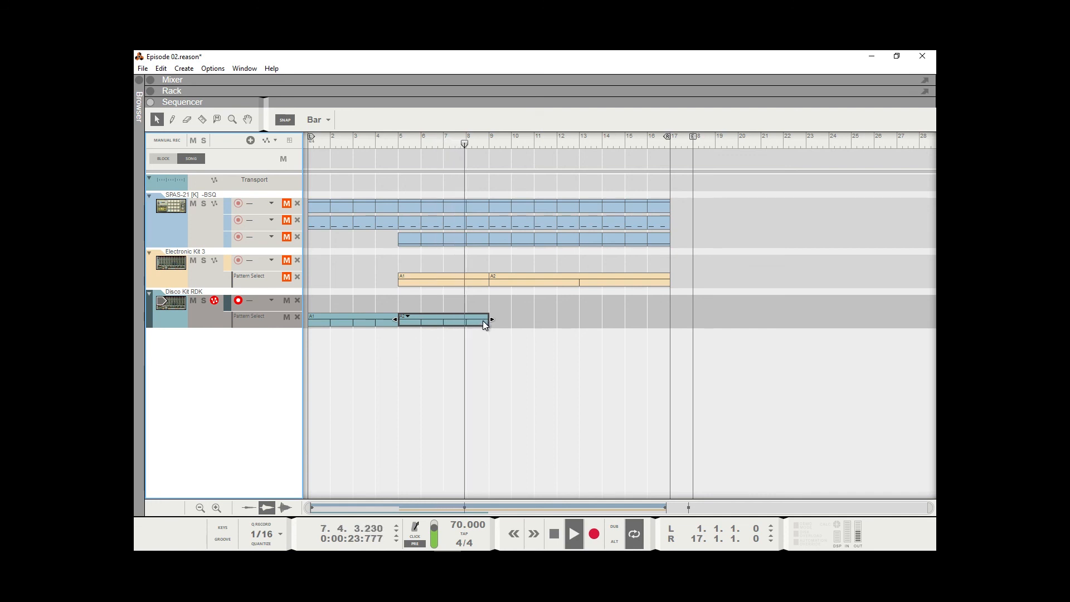
key("space")
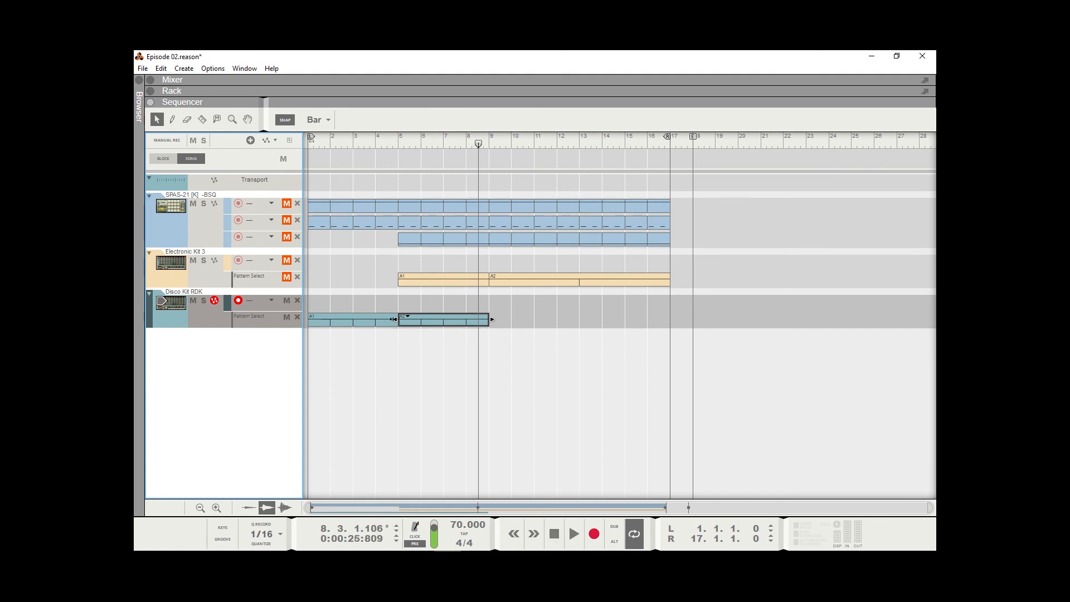
- Run the Disco Kit Redrum's pattern 2, switch step editing to 17-32 and program drum 1 on steps 17, 21, 25 and 29
key("F6")
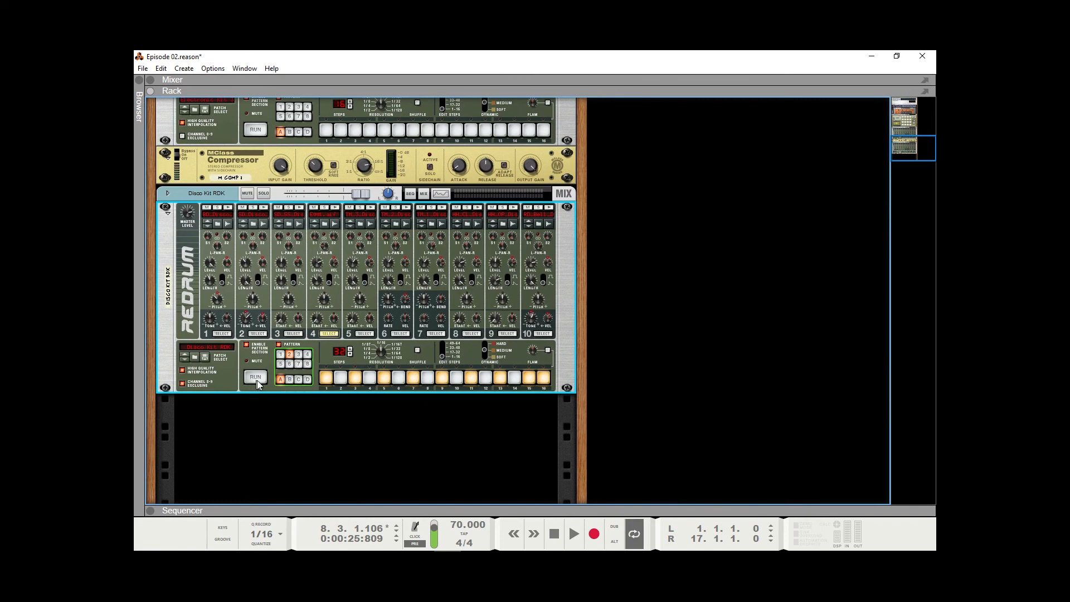
left_click(257, 379)
left_click(444, 354)
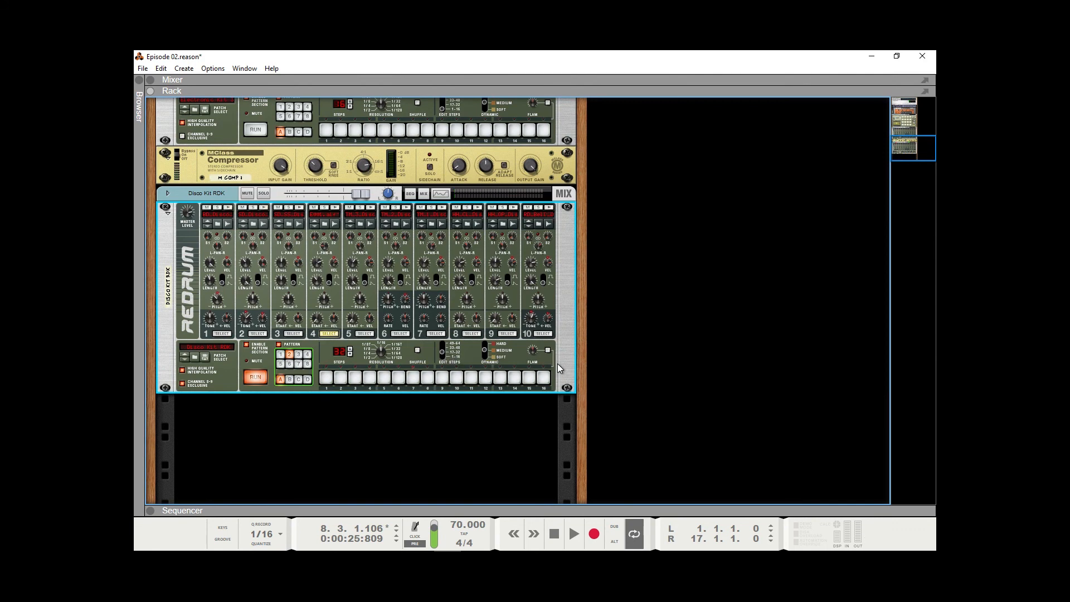
left_click(224, 335)
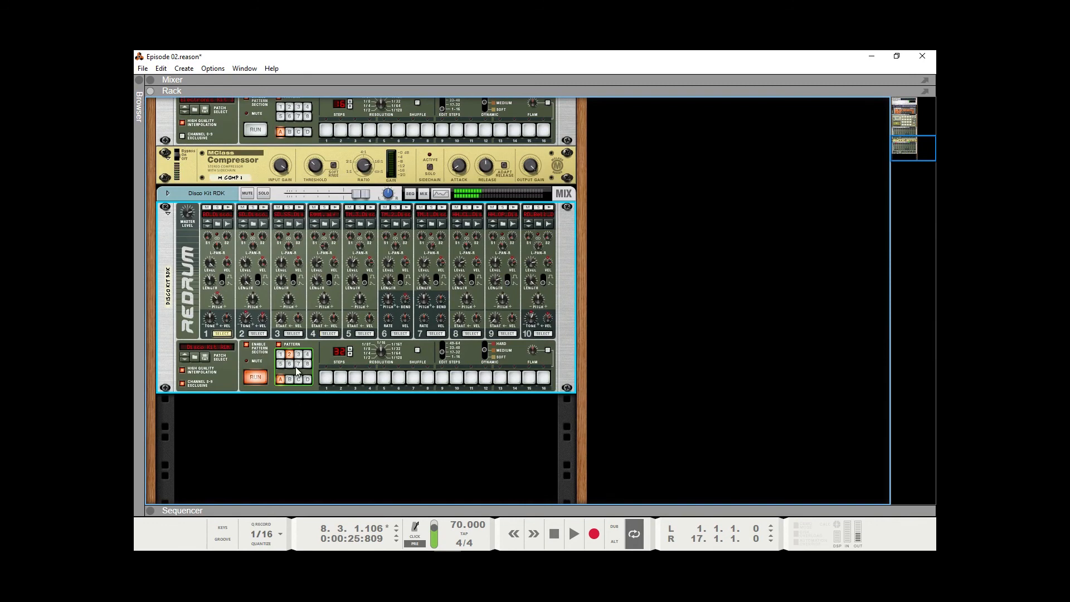
left_click(326, 378)
left_click(456, 380)
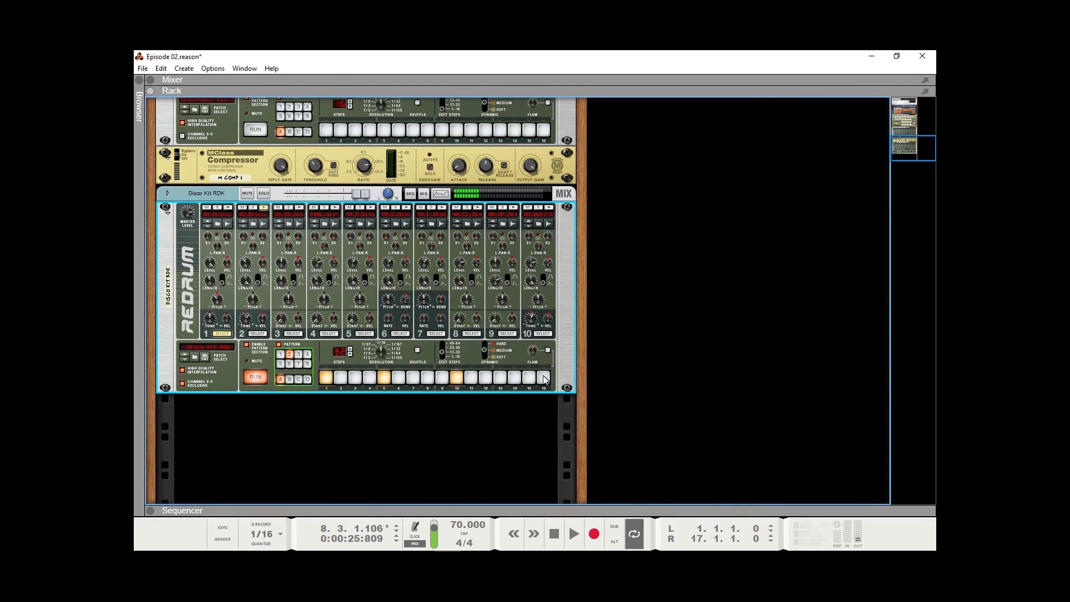
left_click(500, 379)
left_click(453, 379)
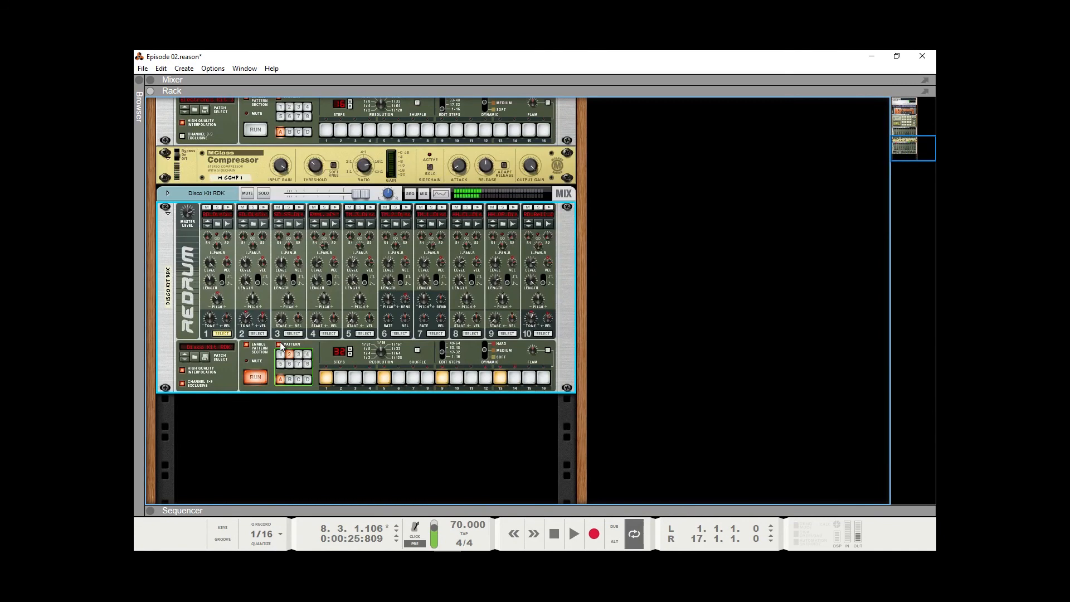
- Program drum 2 in pattern 2 on steps 19, 23, 27 and 31
left_click(259, 335)
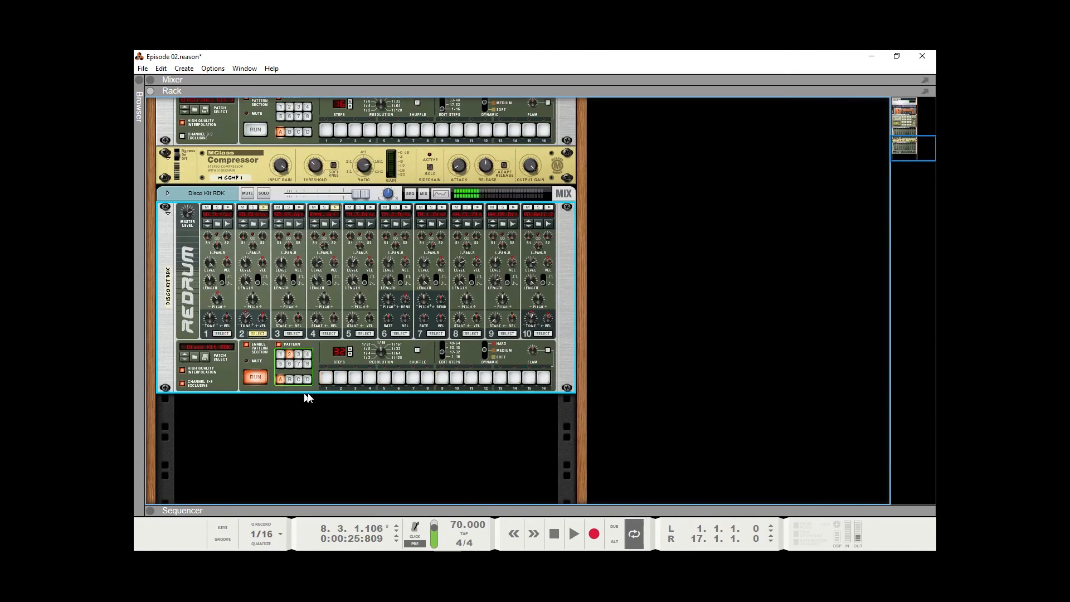
left_click(353, 380)
left_click(413, 380)
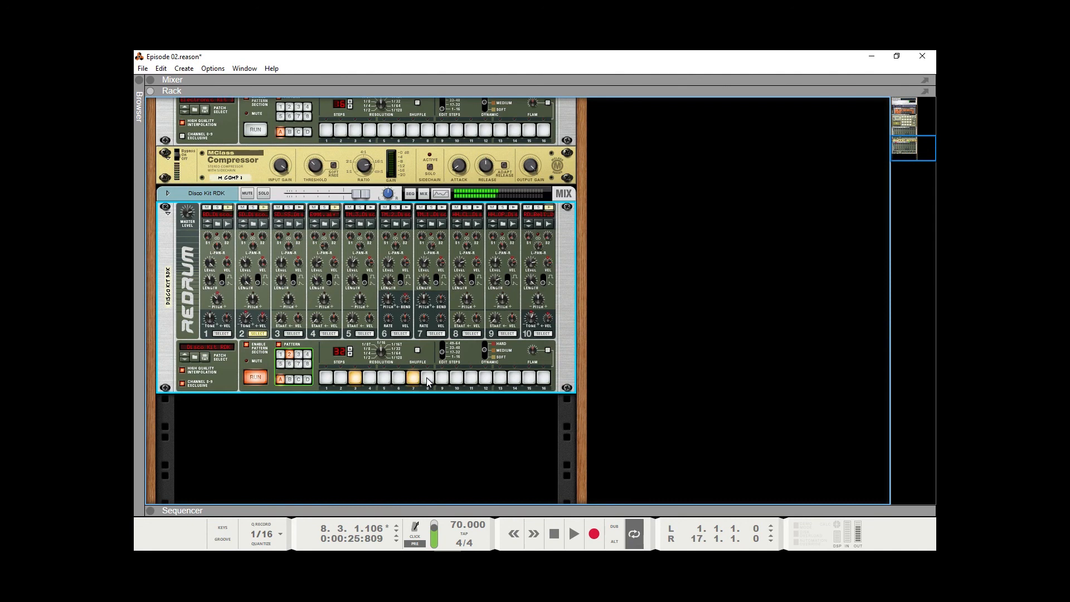
left_click(472, 379)
left_click(530, 380)
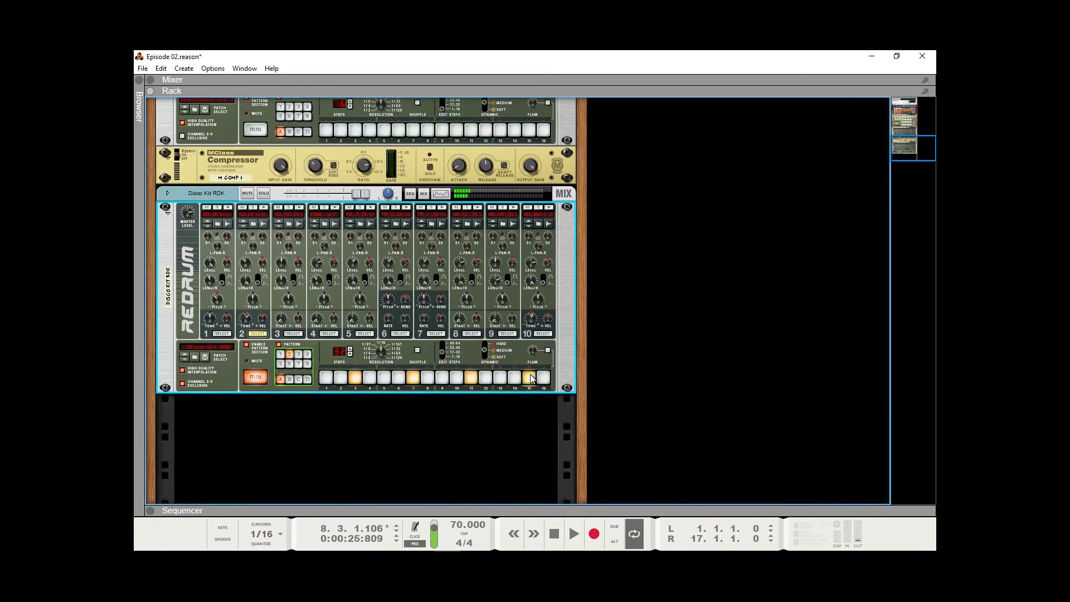
left_click(296, 334)
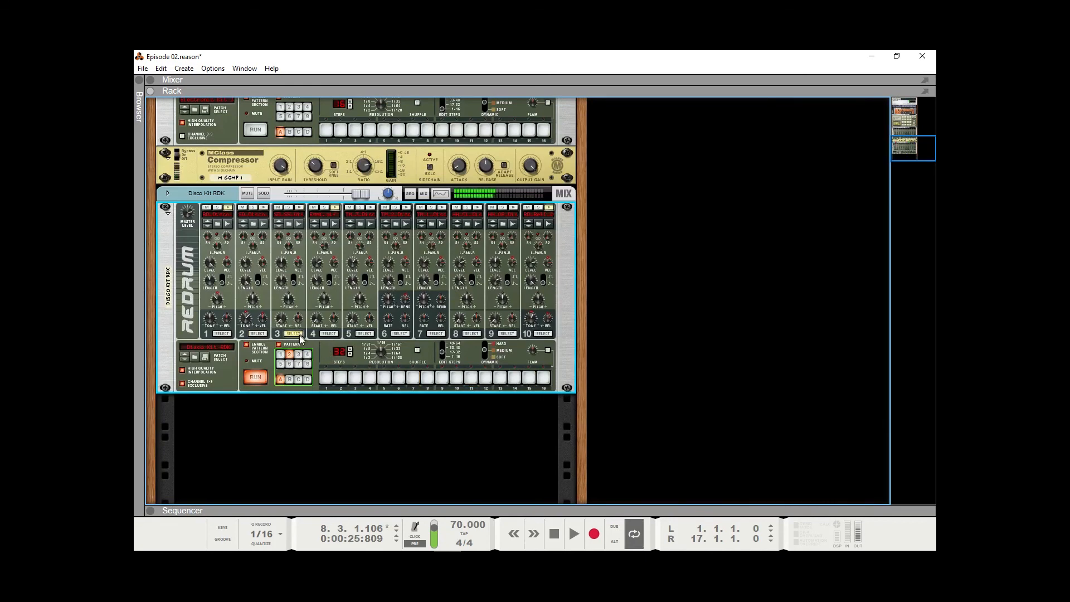
left_click(326, 379)
left_click(355, 379)
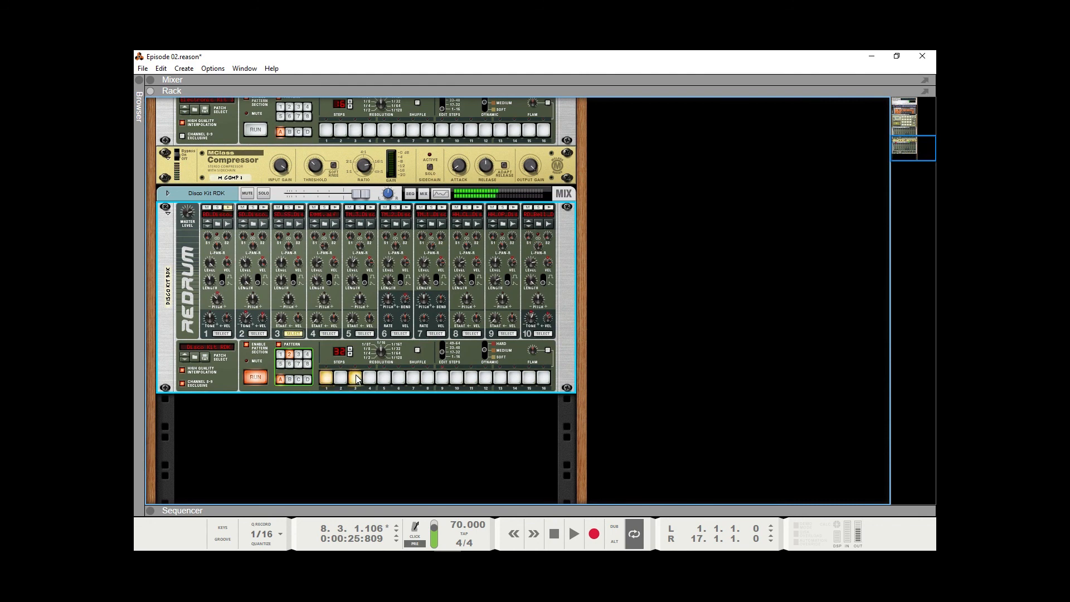
left_click(384, 379)
left_click(413, 379)
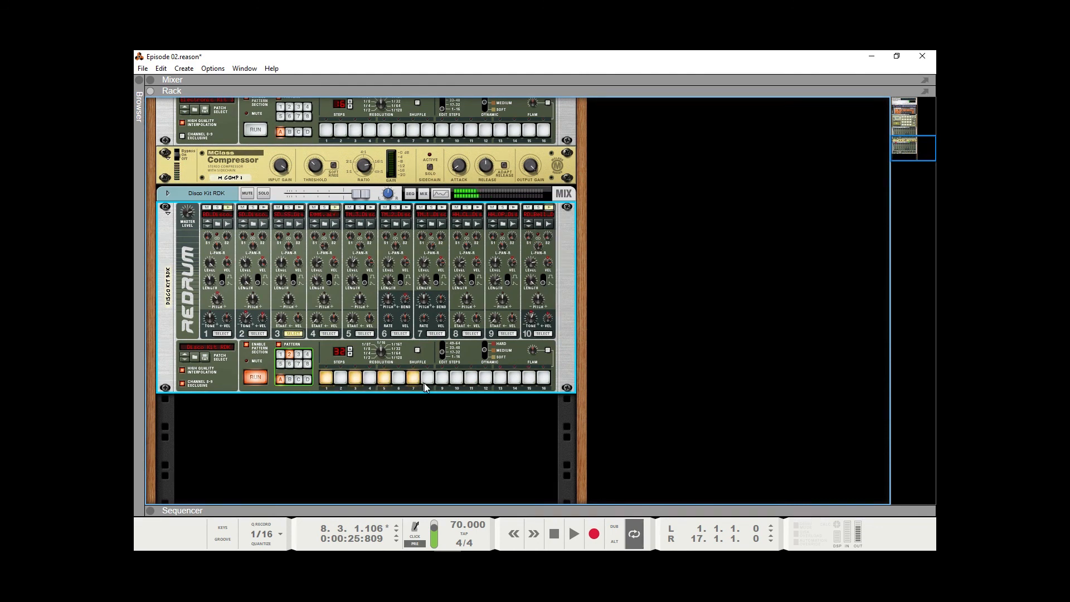
left_click(442, 379)
left_click(471, 379)
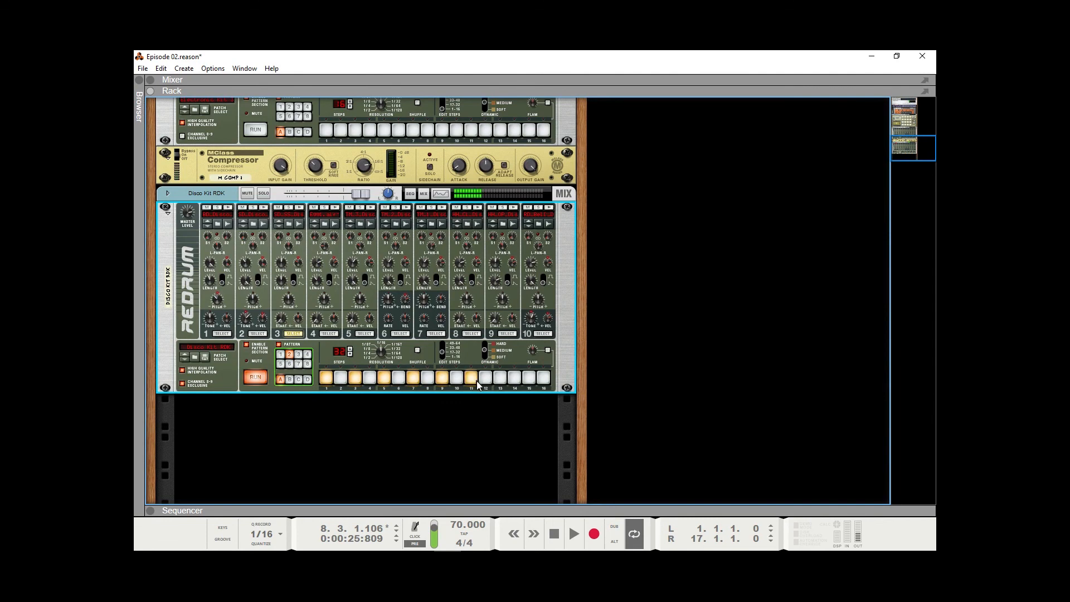
left_click(501, 379)
left_click(529, 379)
left_click(355, 379)
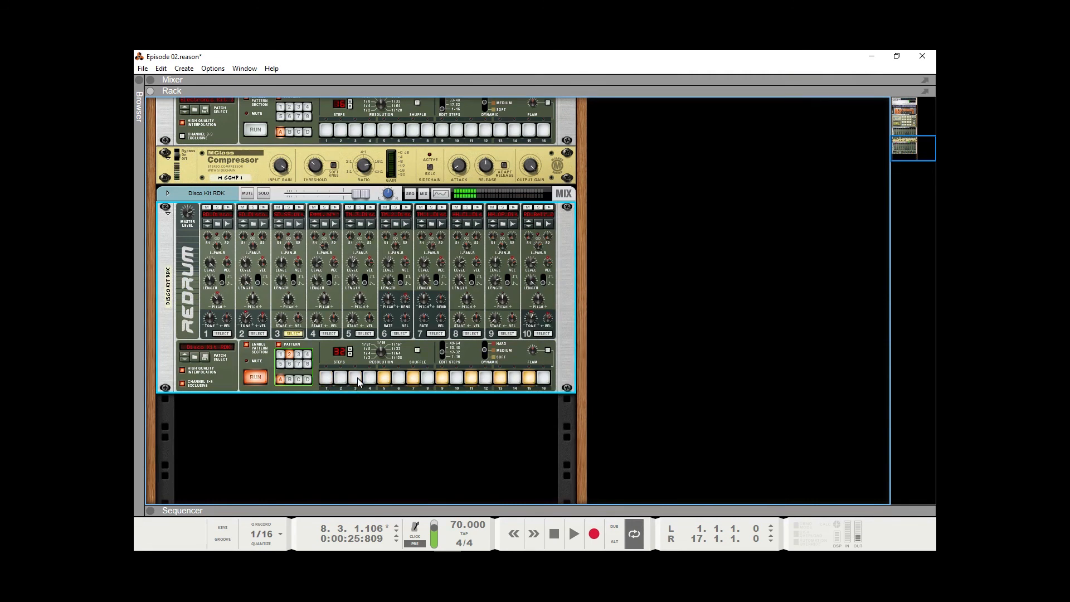
left_click(413, 379)
left_click(442, 378)
- Program drum 4 in pattern 2 on every odd step from 17 to 31, stop the pattern and show the sequencer
left_click(332, 334)
left_click(327, 379)
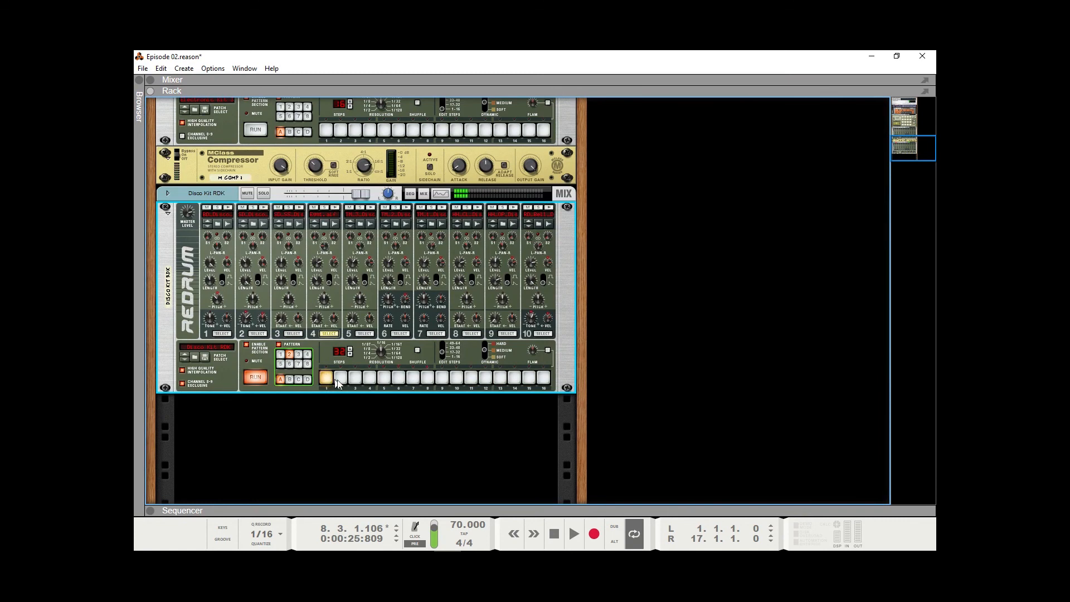
left_click(356, 378)
left_click(385, 379)
left_click(413, 378)
left_click(442, 378)
left_click(471, 378)
left_click(500, 378)
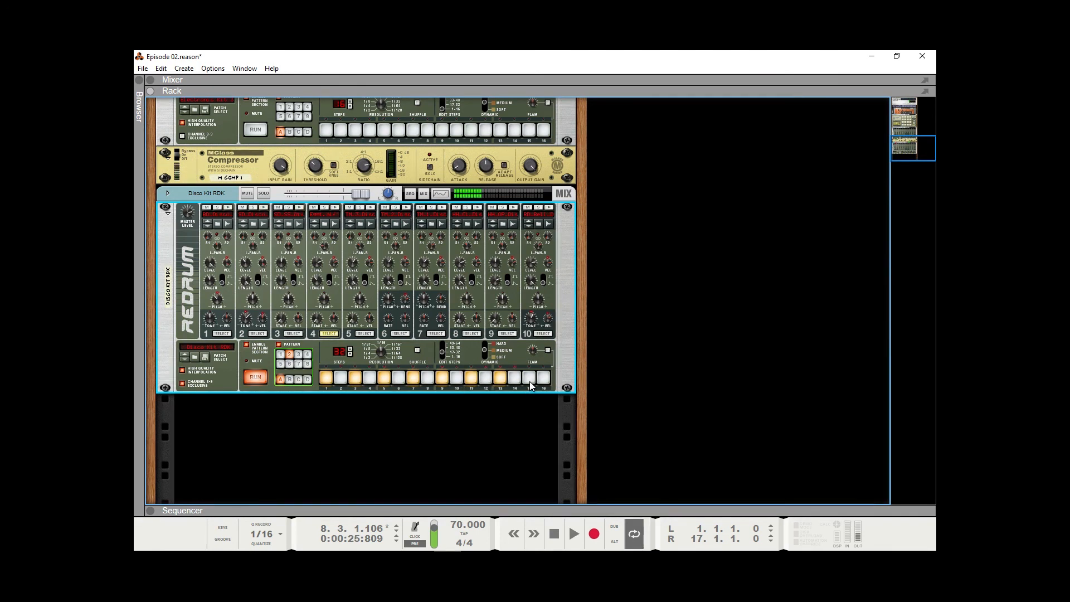
left_click(530, 379)
left_click(256, 378)
key("F5+F6+F7")
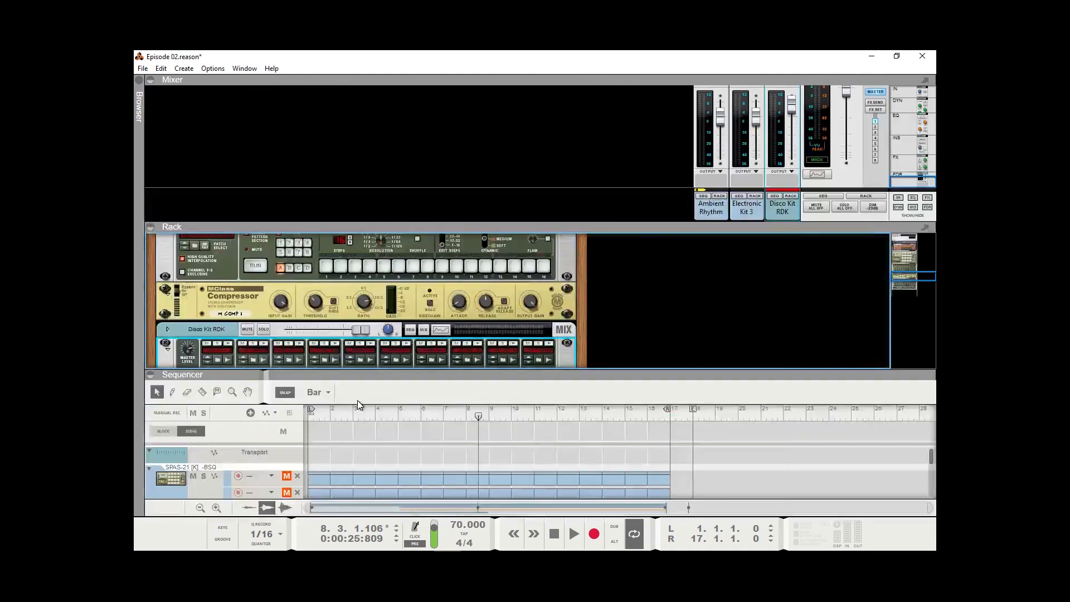
key("F7")
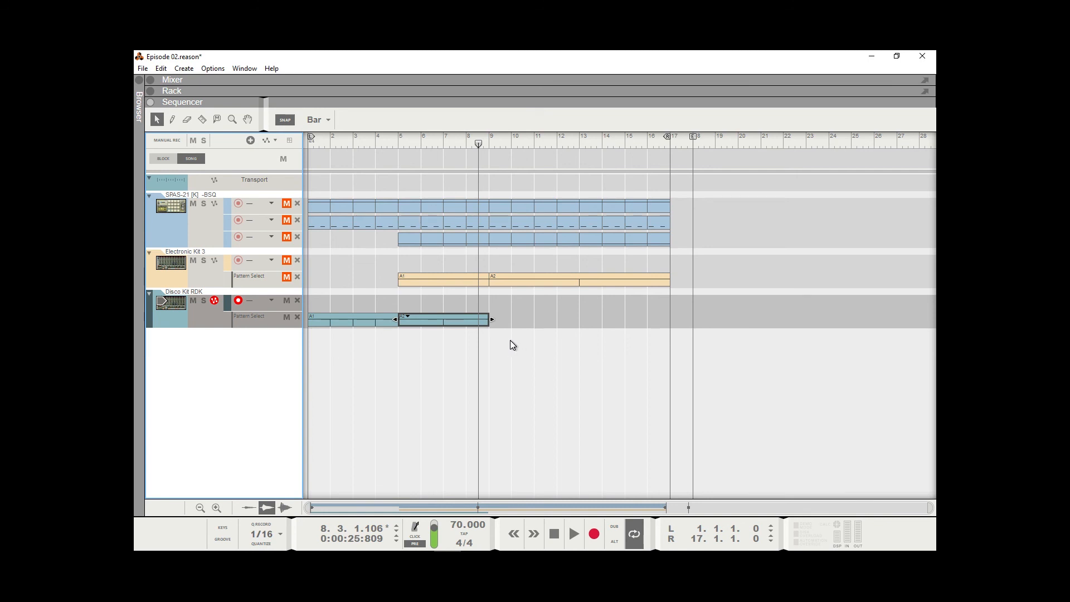
- Change the Disco Kit's pattern 2 resolution and play its sequencer clip from bar 5
key("F6")
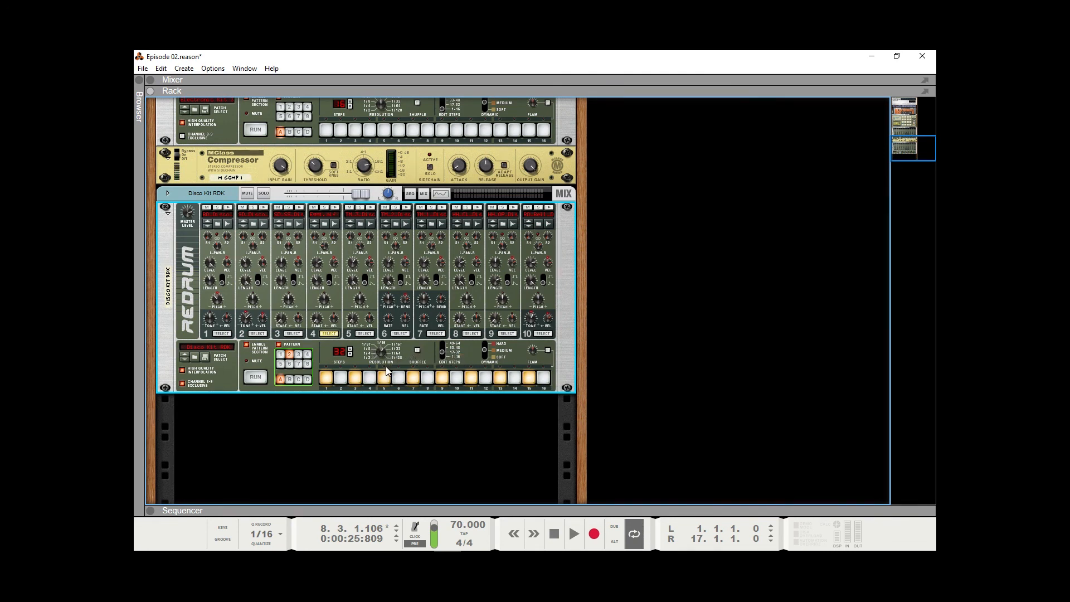
key("F5+F6+F7")
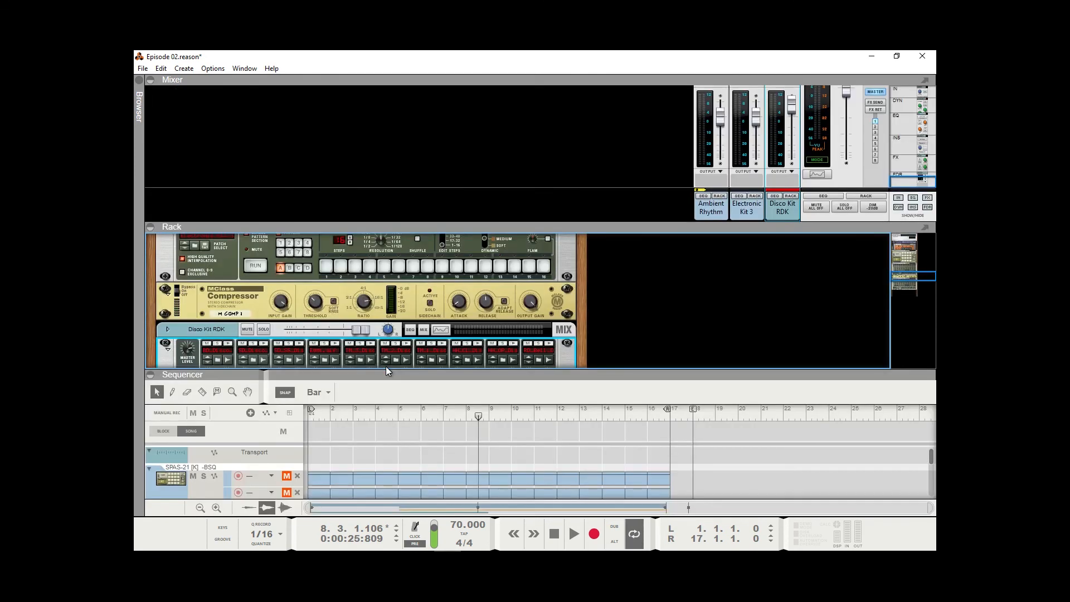
key("F7")
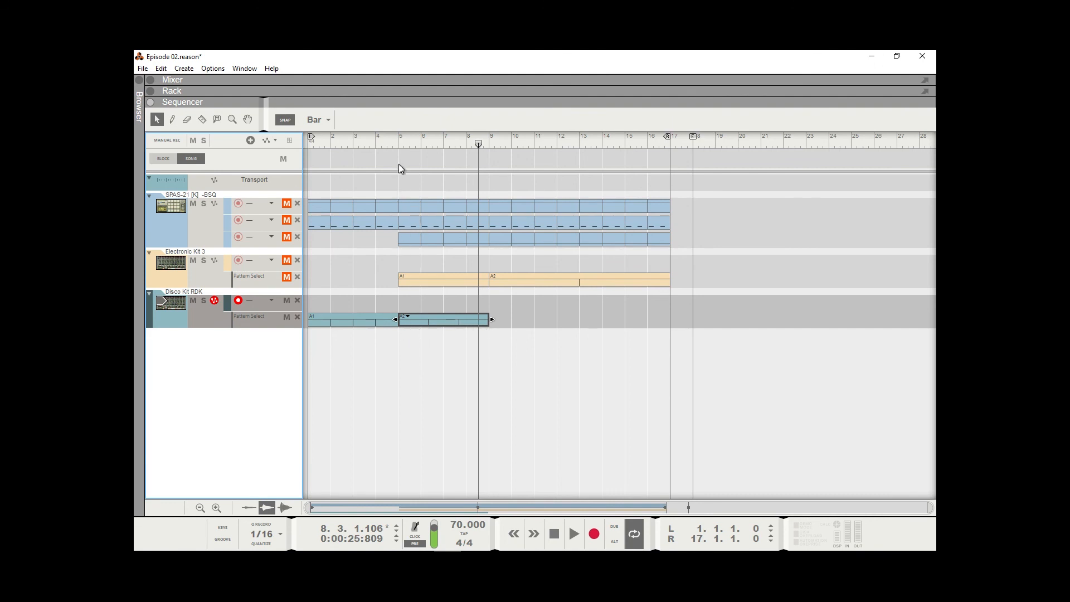
left_click(399, 142)
key("space")
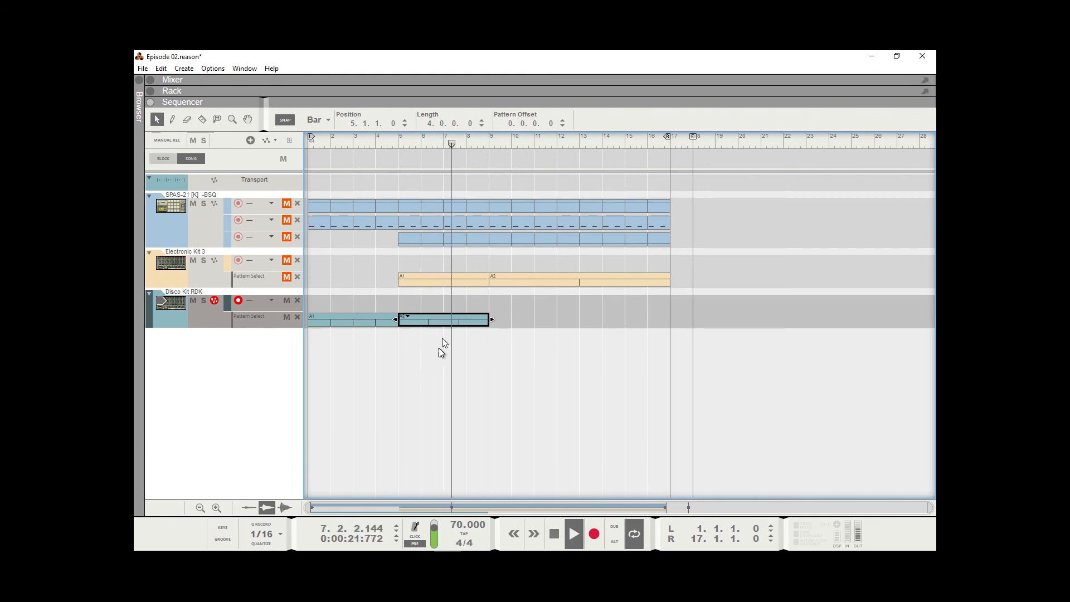
key("space")
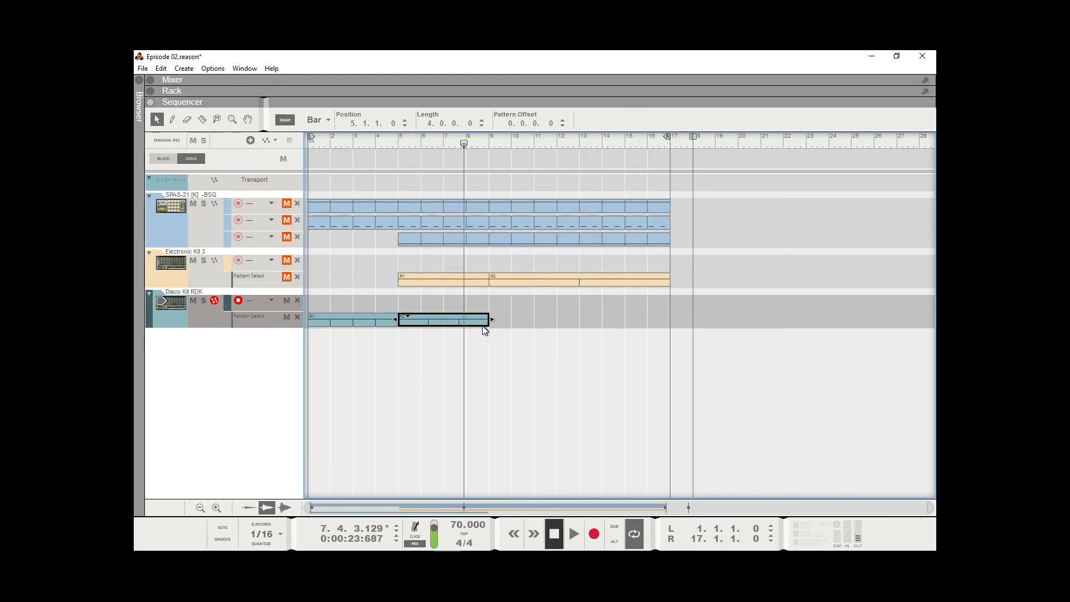
- Readjust the resolution of the Disco Kit's pattern 2 and turn on Flam while auditioning the pattern
key("F6")
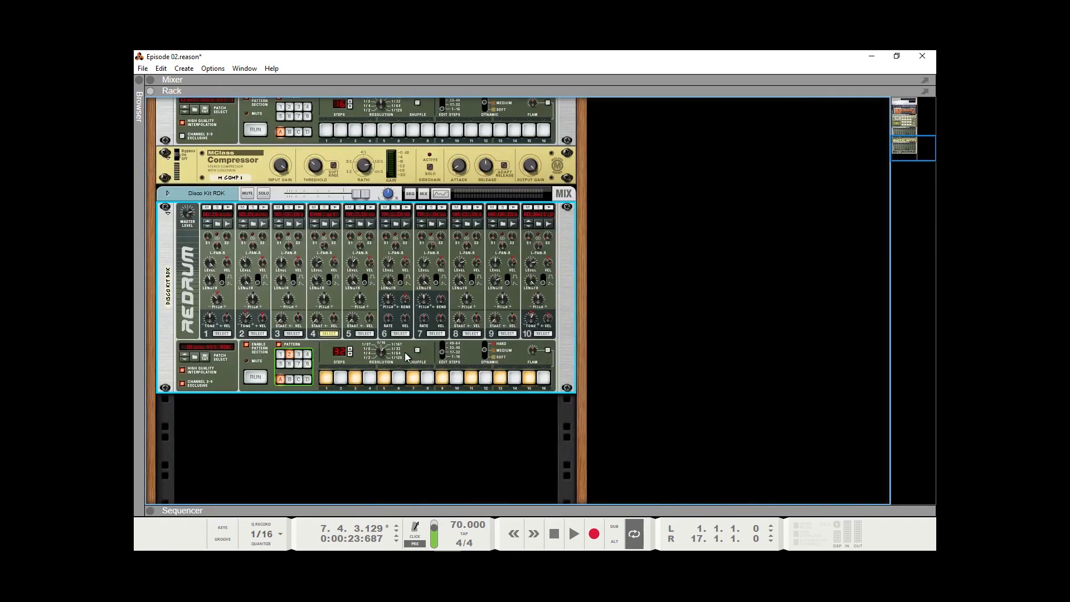
left_click_drag(383, 350, 379, 363)
left_click(265, 377)
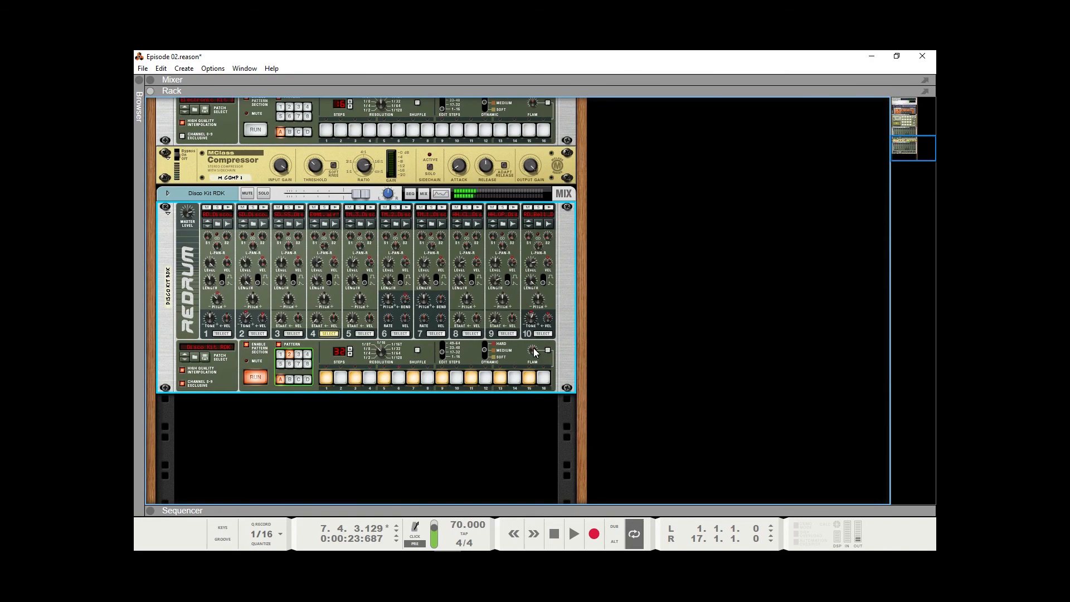
mouse_move(534, 352)
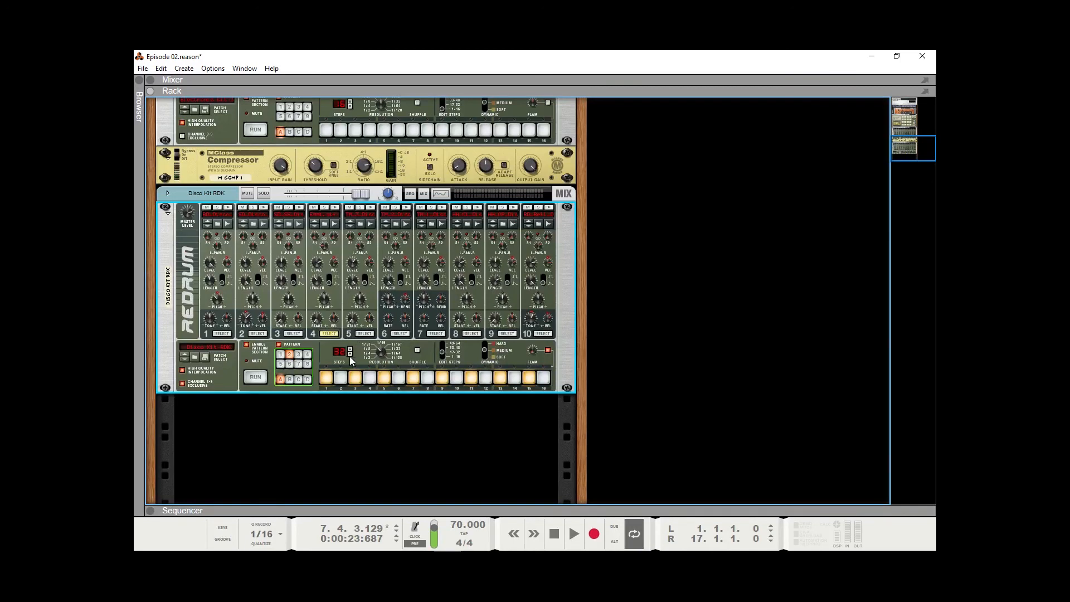
- Delete the Disco Kit Redrum with all devices, tracks and channels in its group, and show the sequencer
key("Delete")
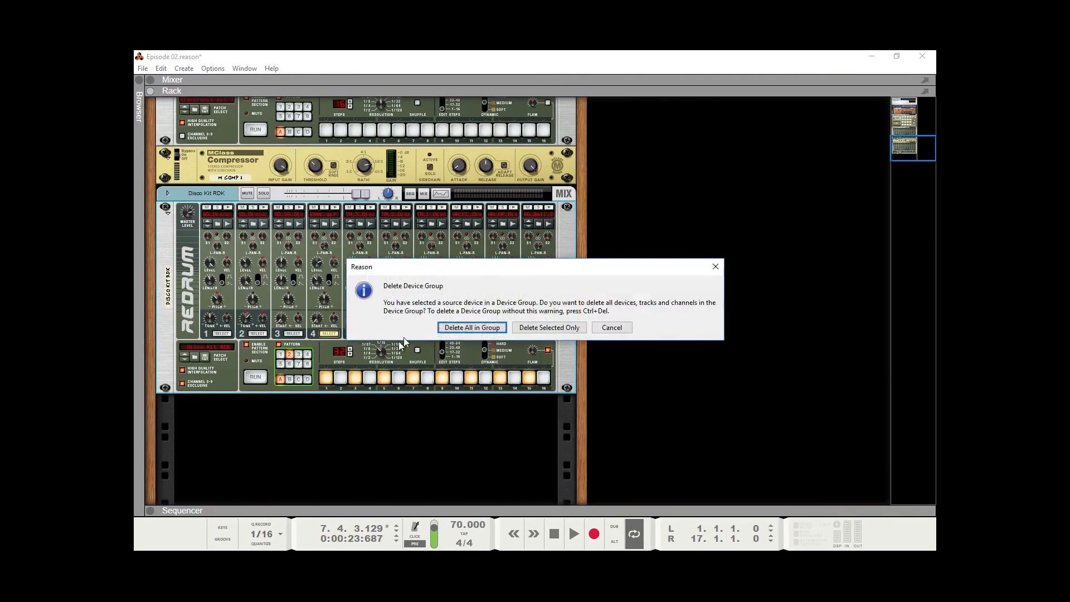
left_click(478, 329)
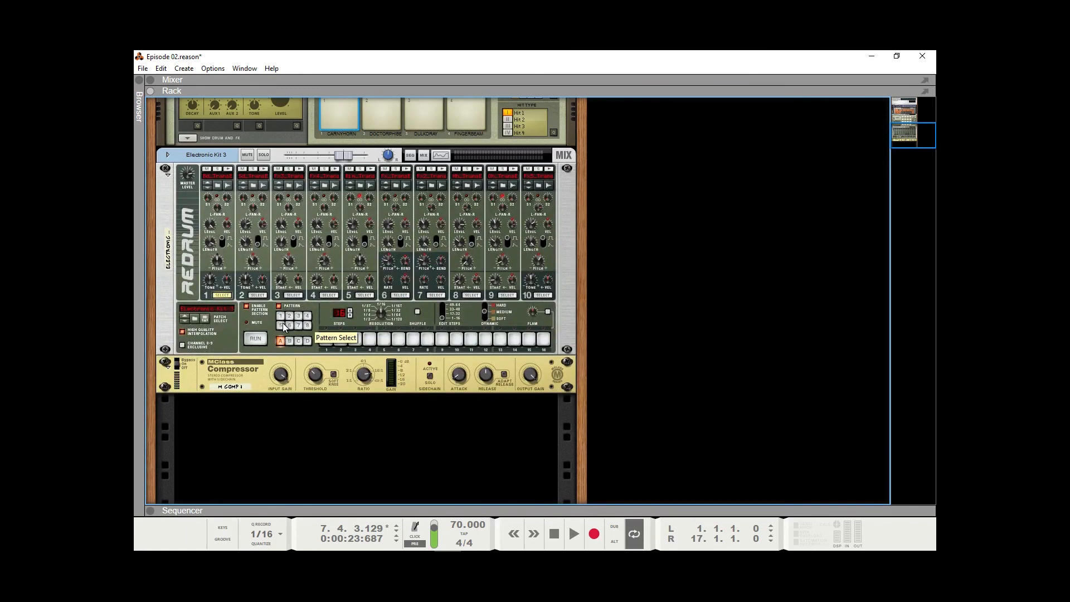
key("F7")
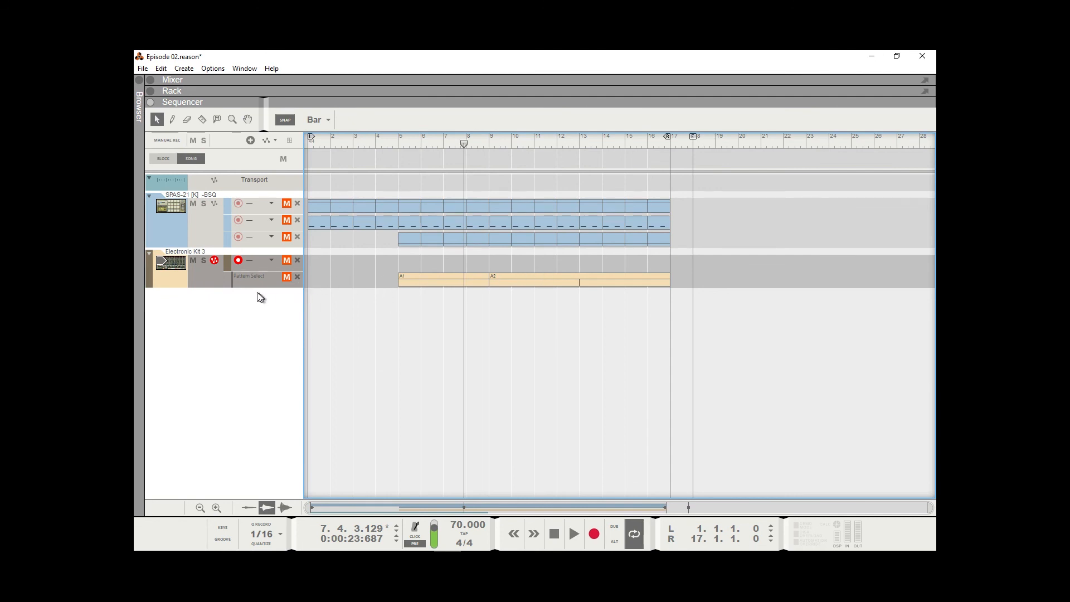
- Unmute Electronic Kit 3's Pattern Select and note lanes and the muted note lanes of the SPAS-21 track
left_click(286, 277)
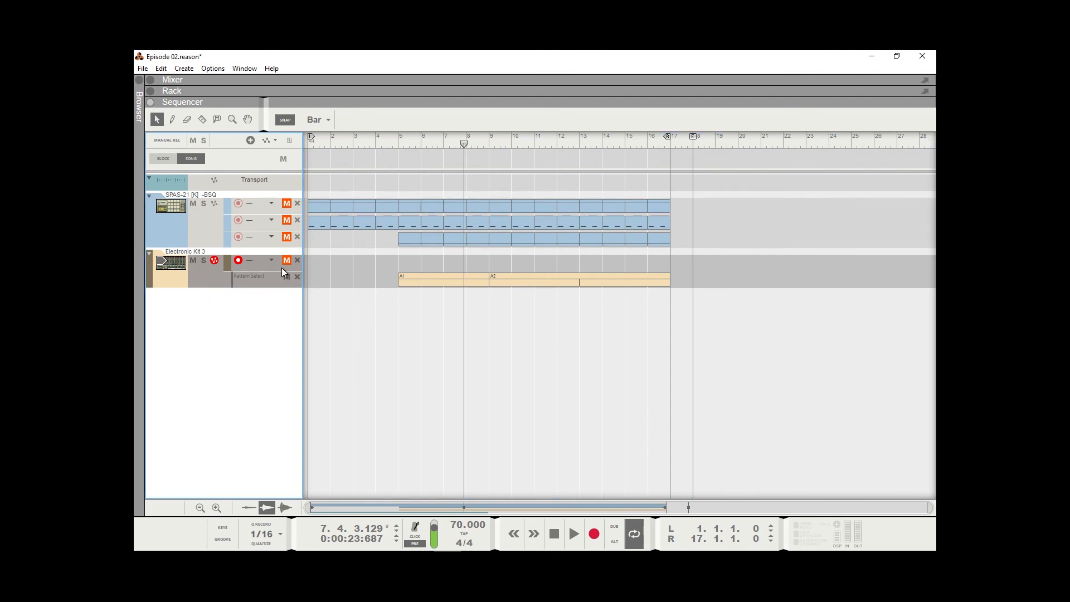
left_click(286, 260)
left_click(286, 239)
left_click(285, 222)
- Review the Electronic Kit 3 Redrum in the rack and its mixer channel, and return the song position to bar 1
key("F6")
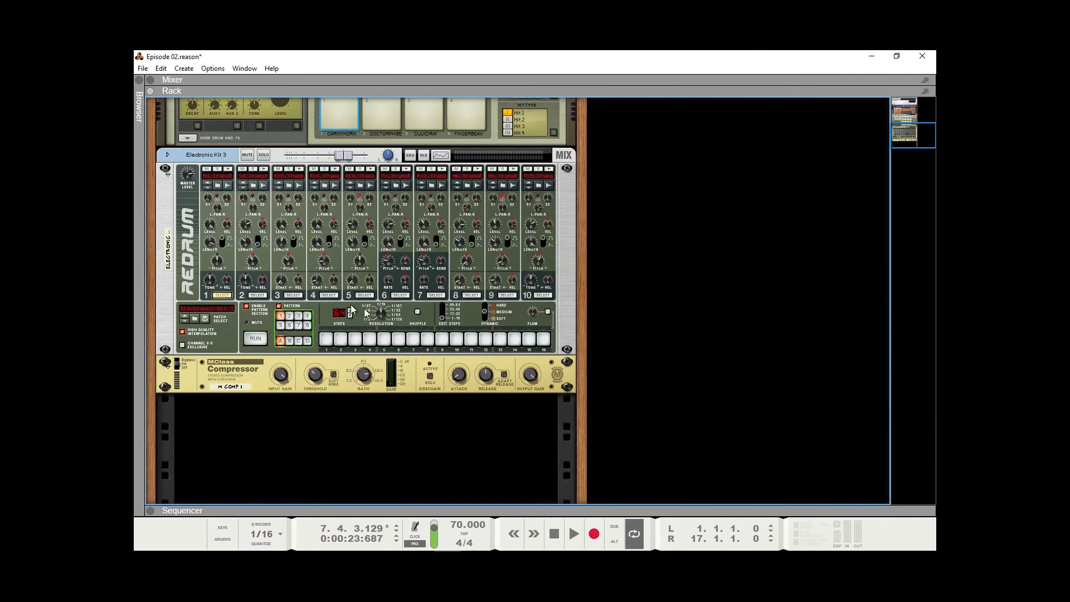
key("F5")
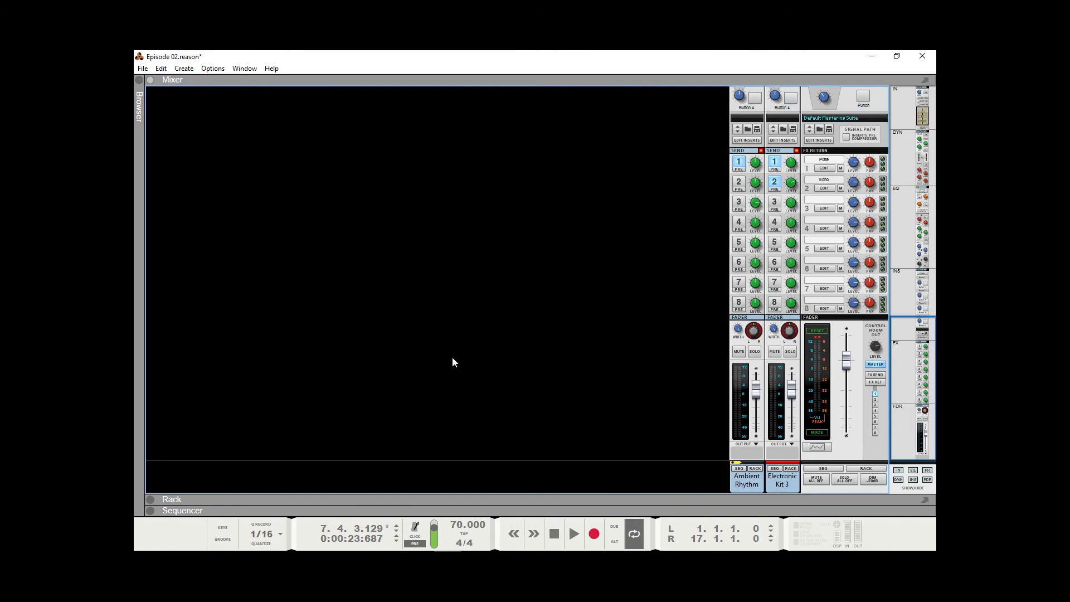
key("F6")
key("F7")
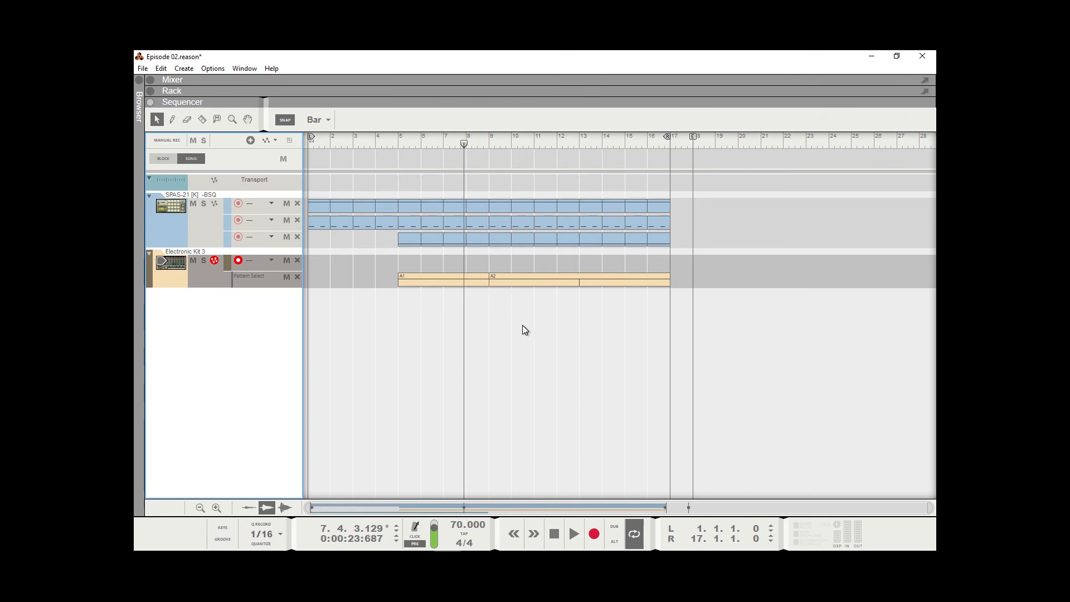
key("KP_0")
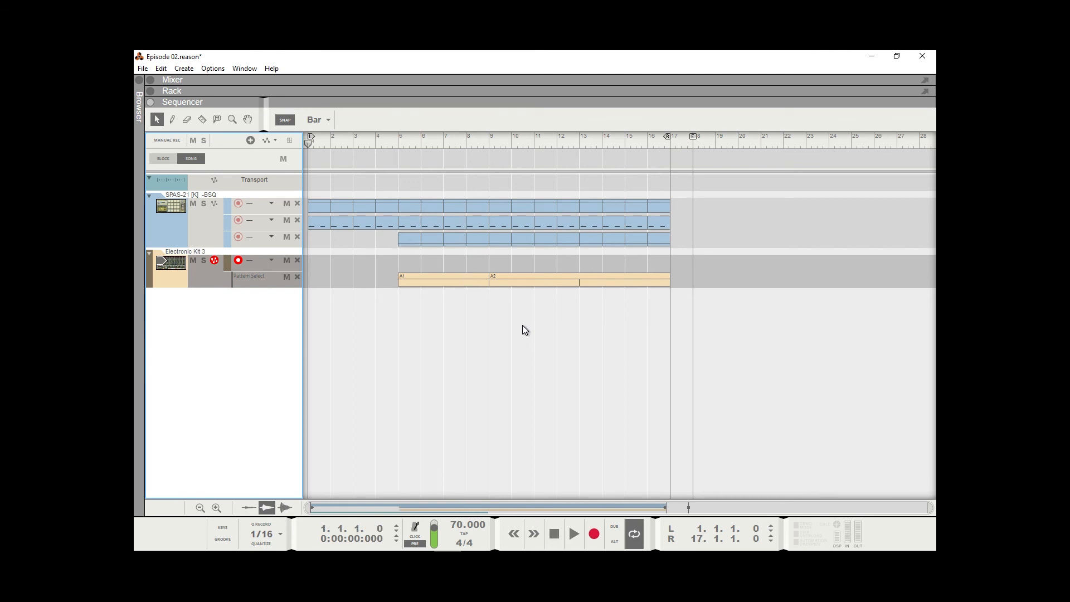
- Examine The Echo in the rack and the kit's FX2 send in the mixer, and play the song from bar 1
left_click(412, 92)
scroll(464, 225, "up", 10)
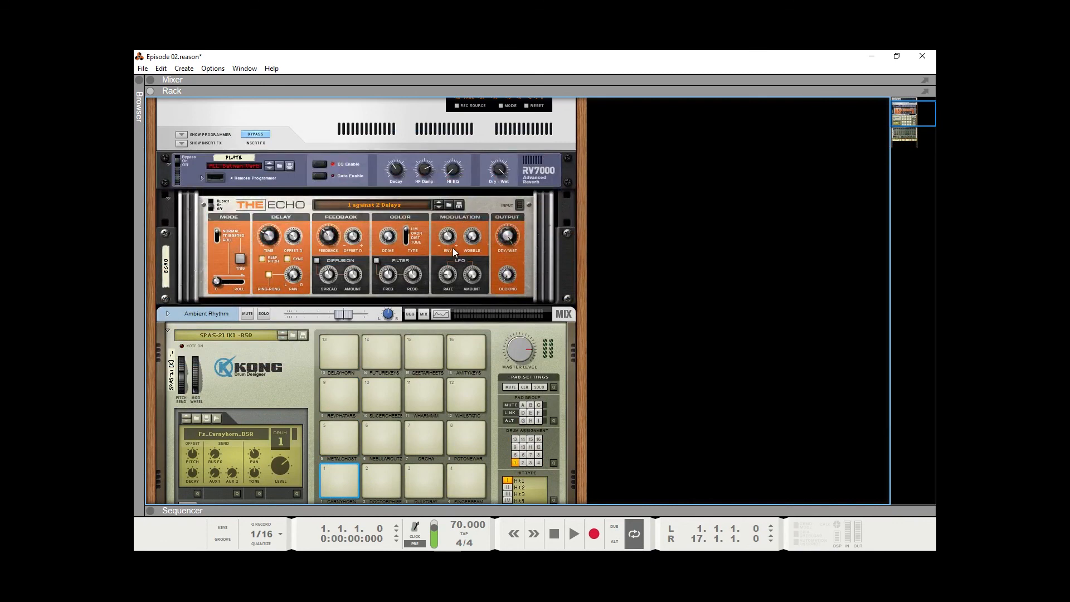
key("F7")
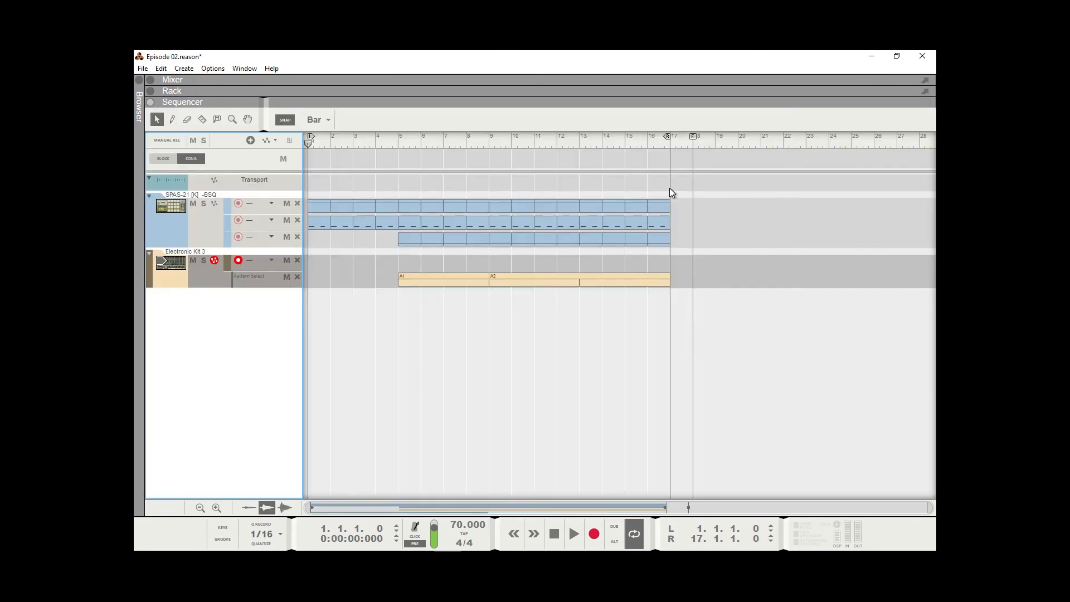
key("F5")
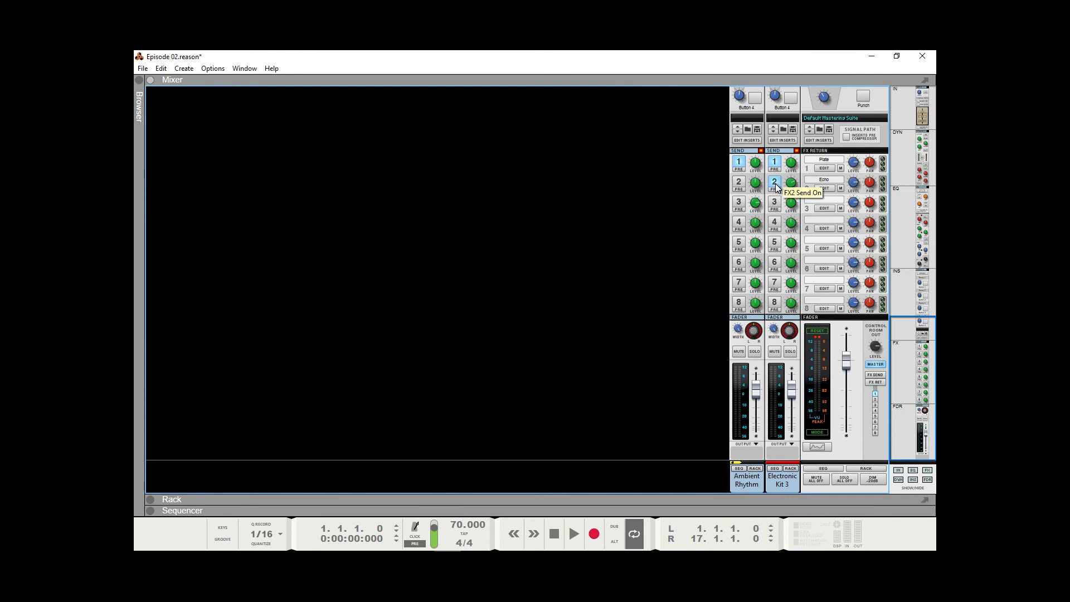
key("F6")
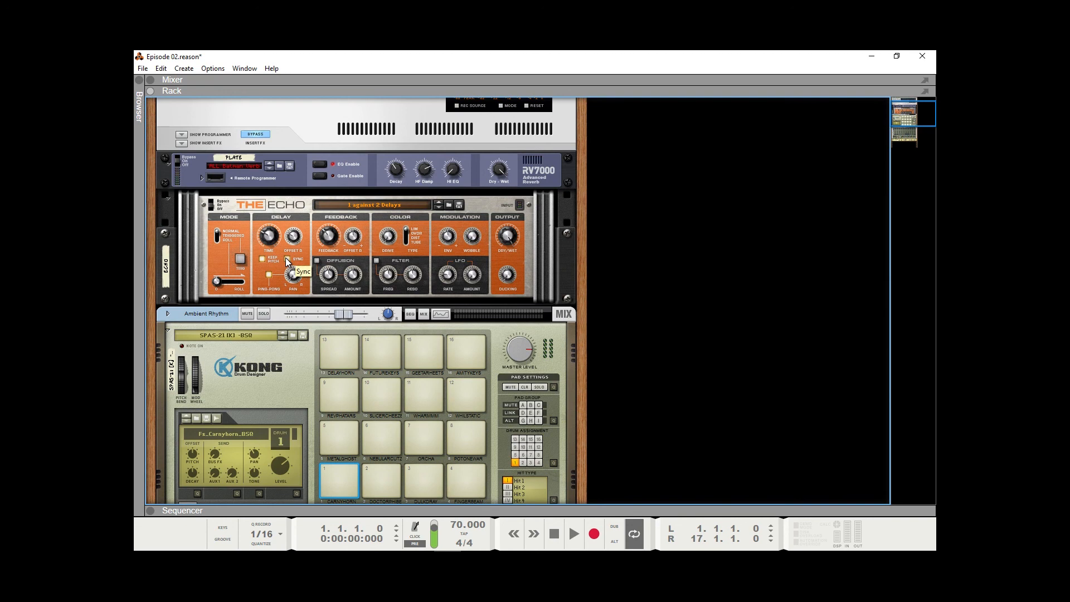
key("F7")
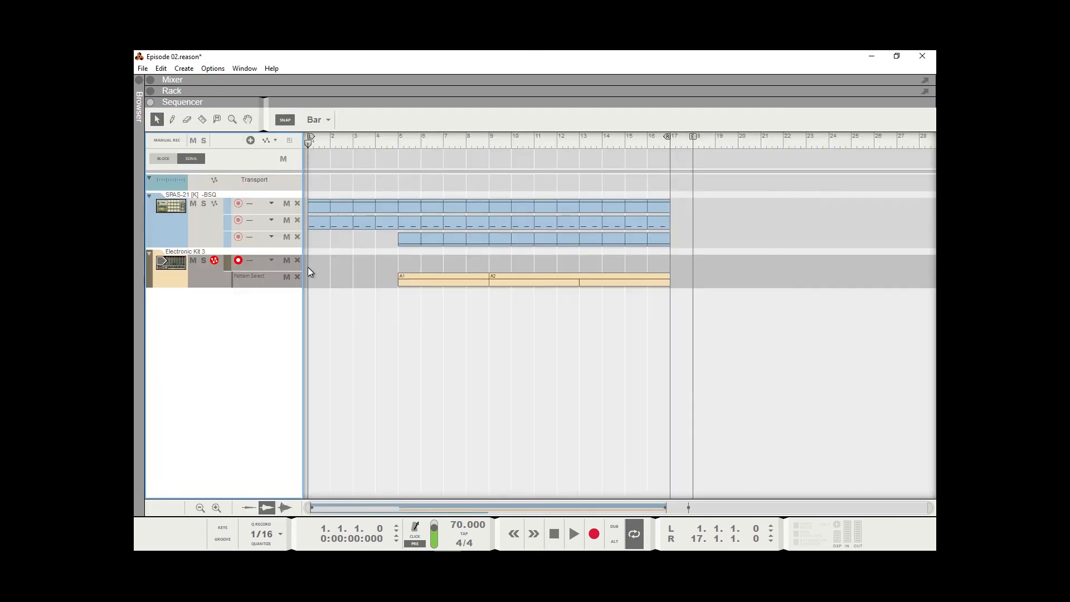
key("space")
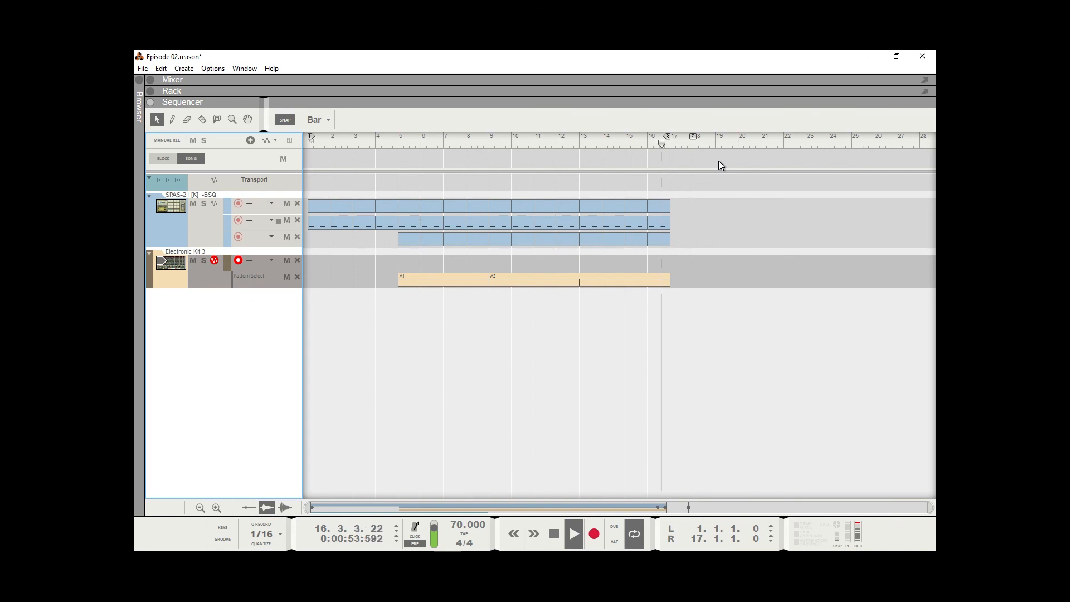
key("space")
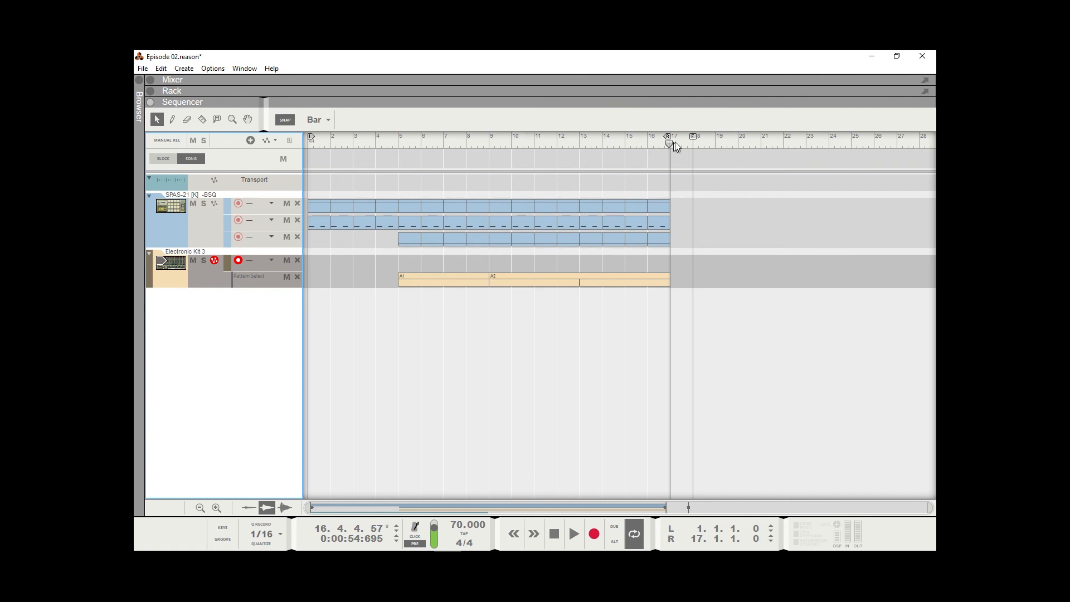
- Move the song's end marker to bar 24 and the song position to bar 23
left_click_drag(693, 139, 832, 148)
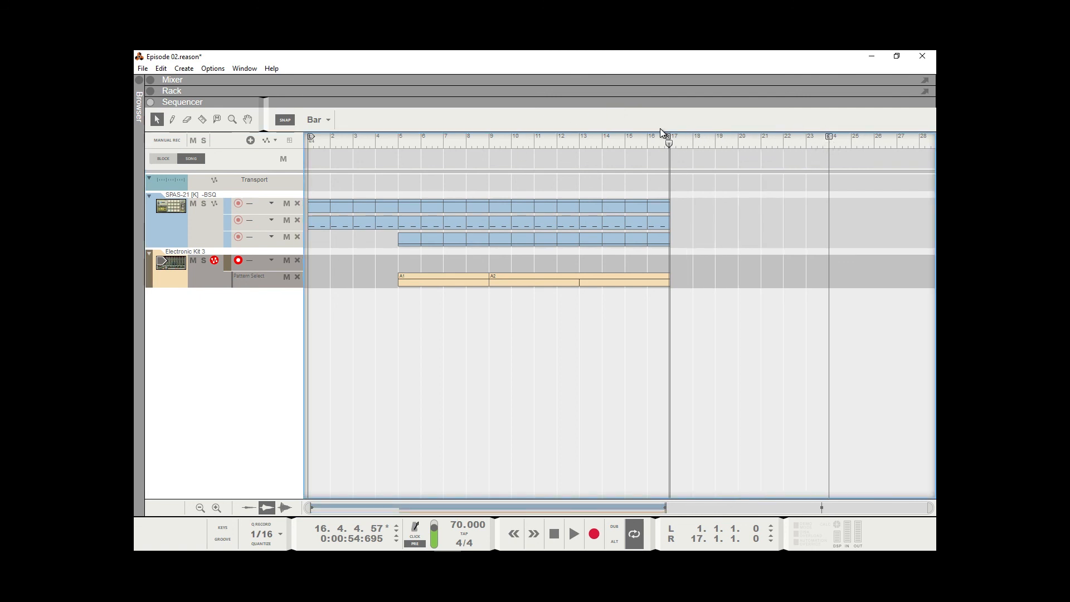
mouse_move(674, 143)
left_mouse_down()
mouse_move(711, 144)
mouse_move(697, 147)
left_mouse_up()
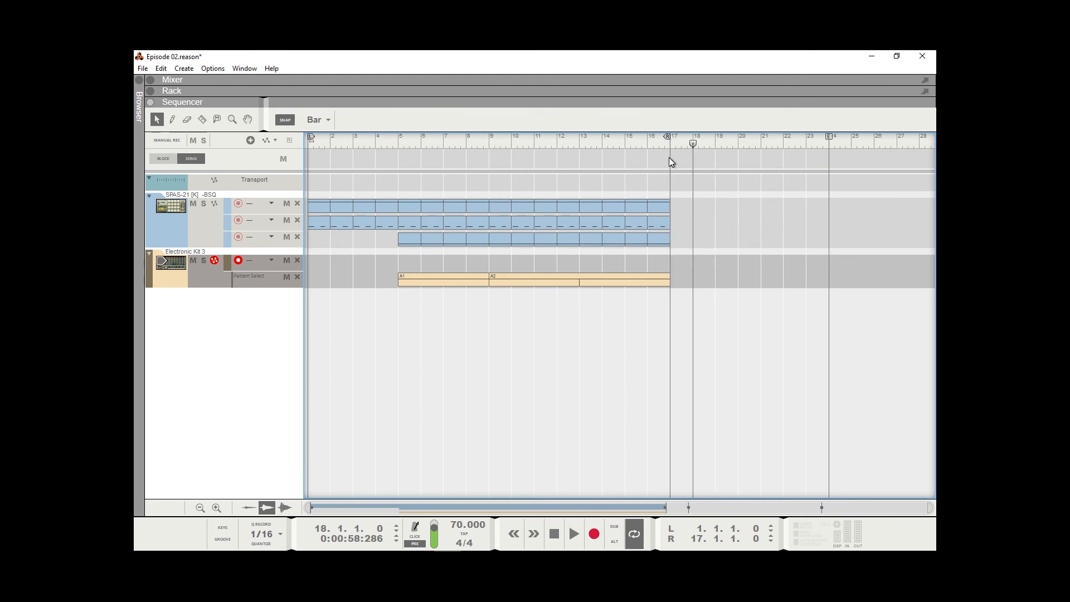
left_click_drag(694, 143, 803, 145)
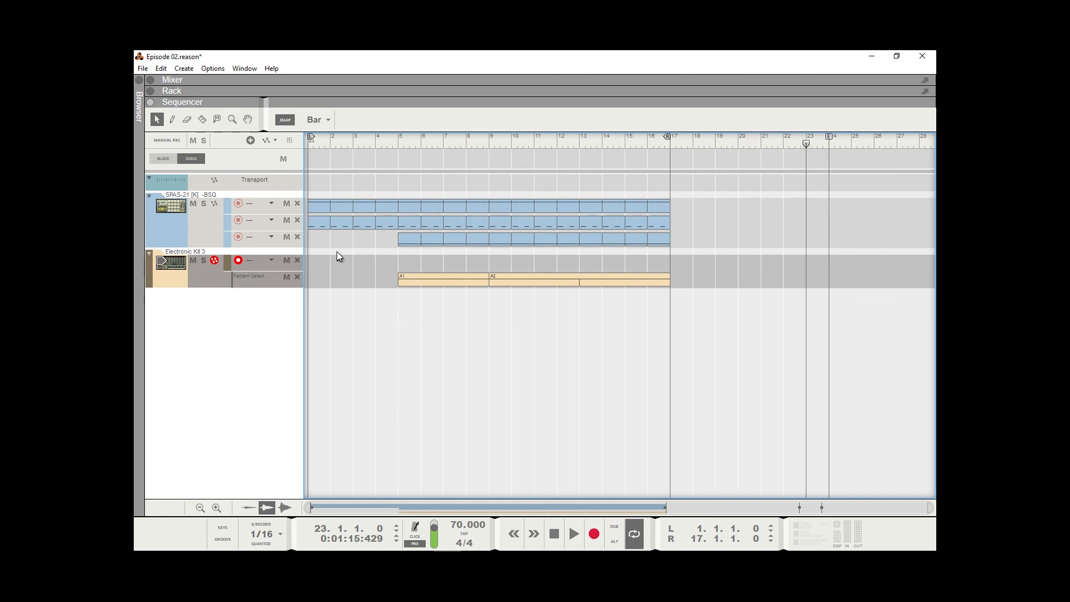
- Copy the SPAS-21 clips in bars 1 and 2 on the first two lanes and paste them at bar 17
left_click_drag(300, 215, 298, 179)
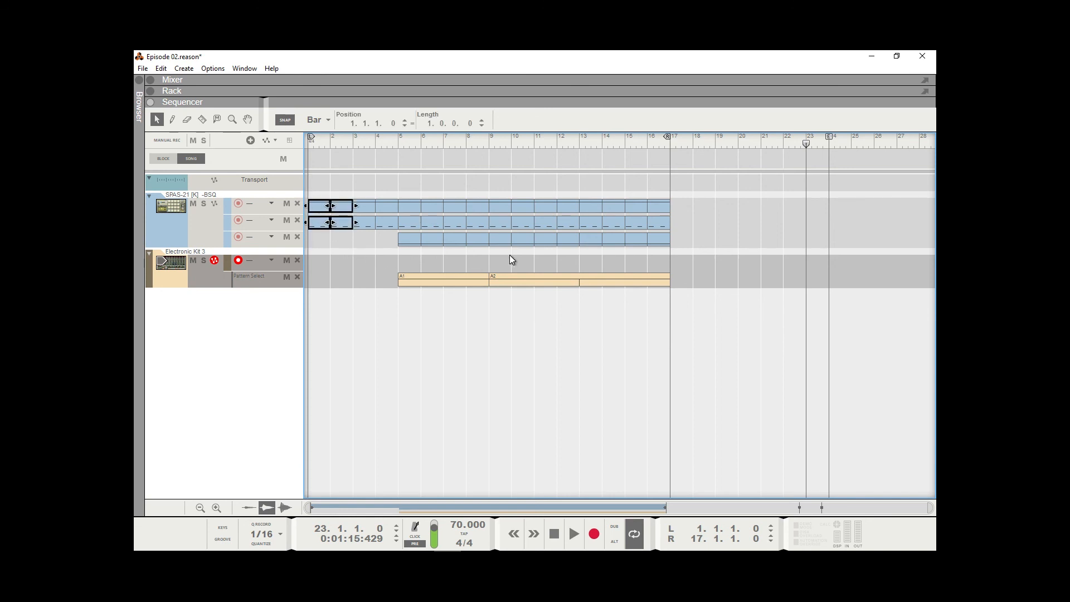
key("ctrl+c")
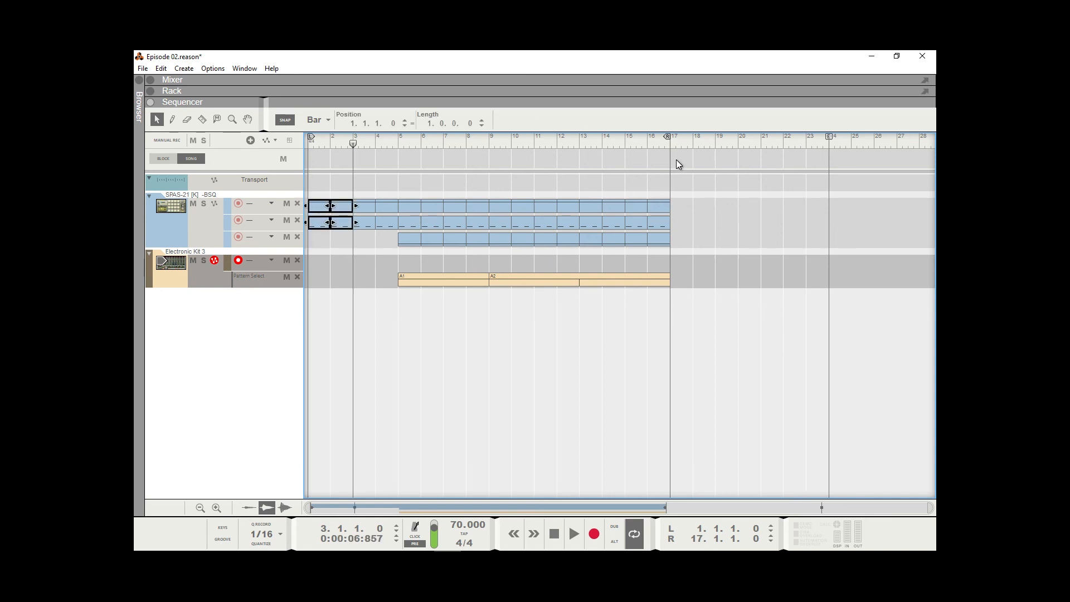
left_click(679, 144)
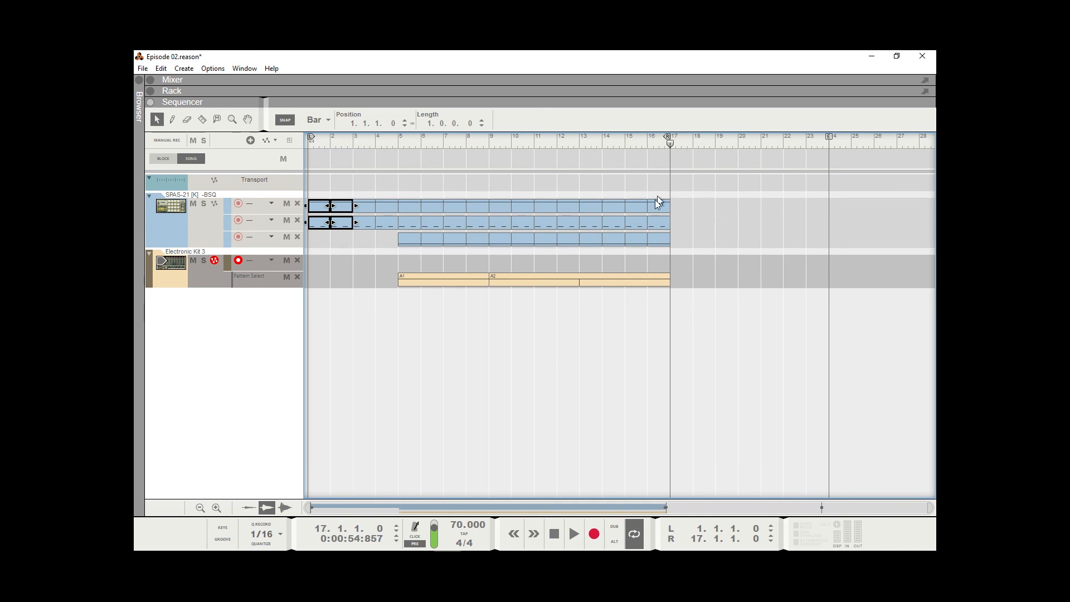
left_click(198, 229)
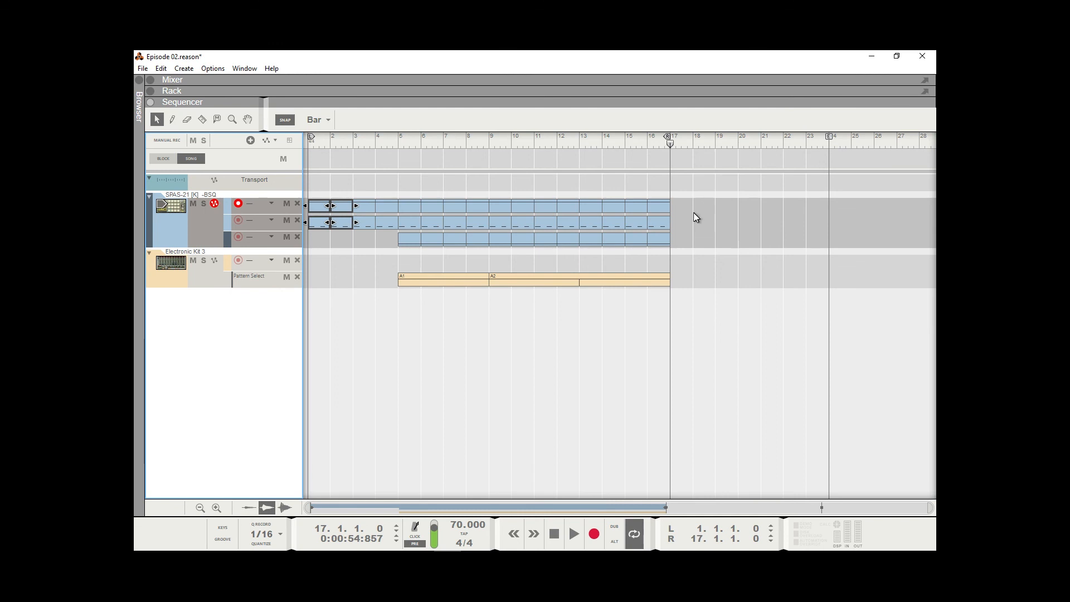
key("ctrl+v")
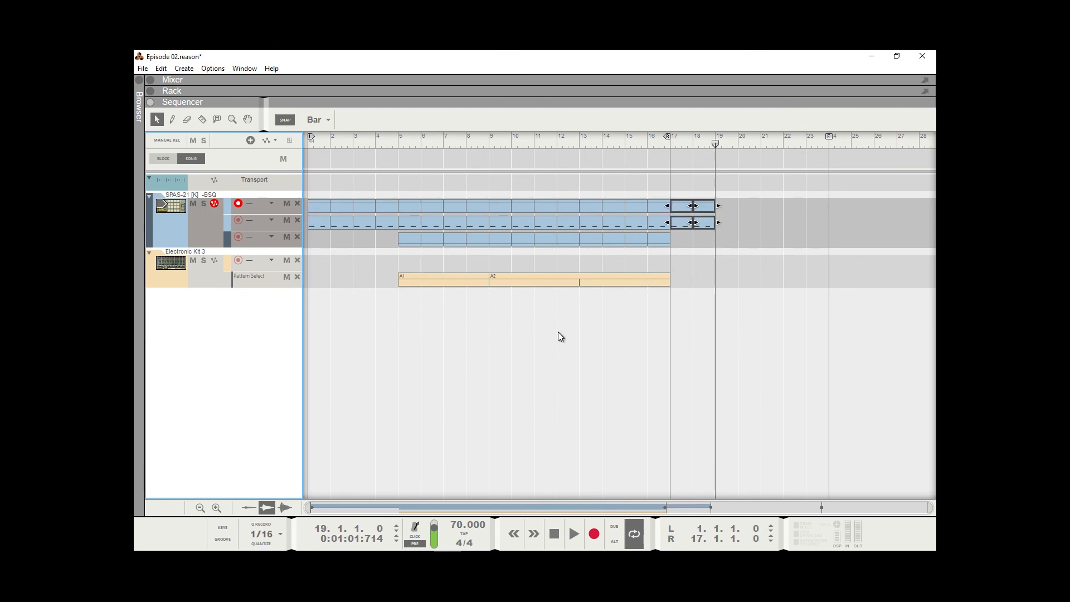
- Copy the SPAS-21 clips in bars 9 to 12 on all three lanes with the A2 pattern clip, and paste them at bar 19
left_click_drag(568, 287, 500, 199)
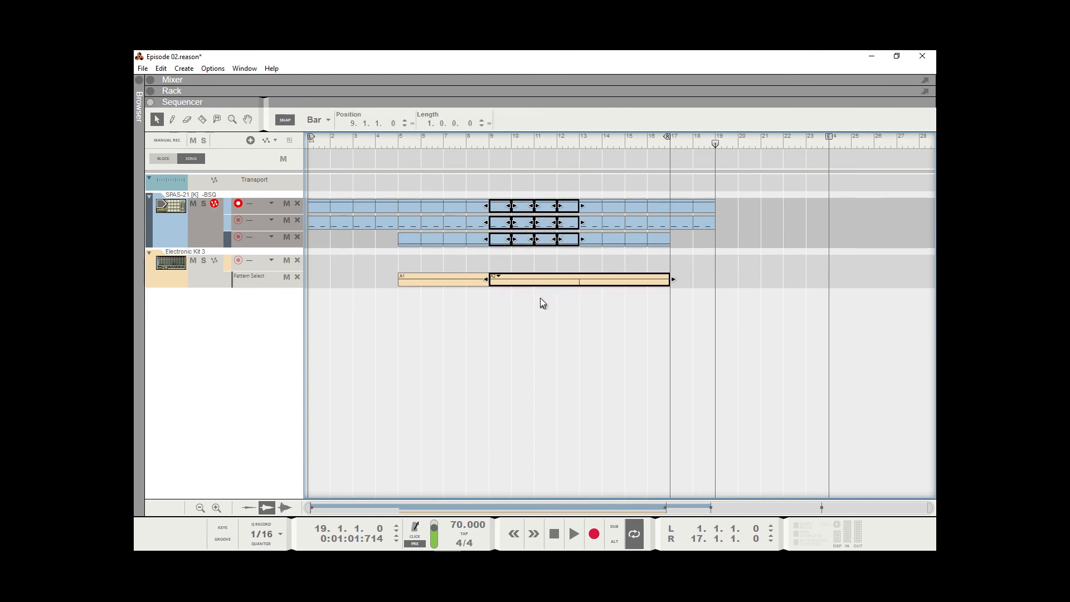
left_click_drag(663, 317, 494, 203)
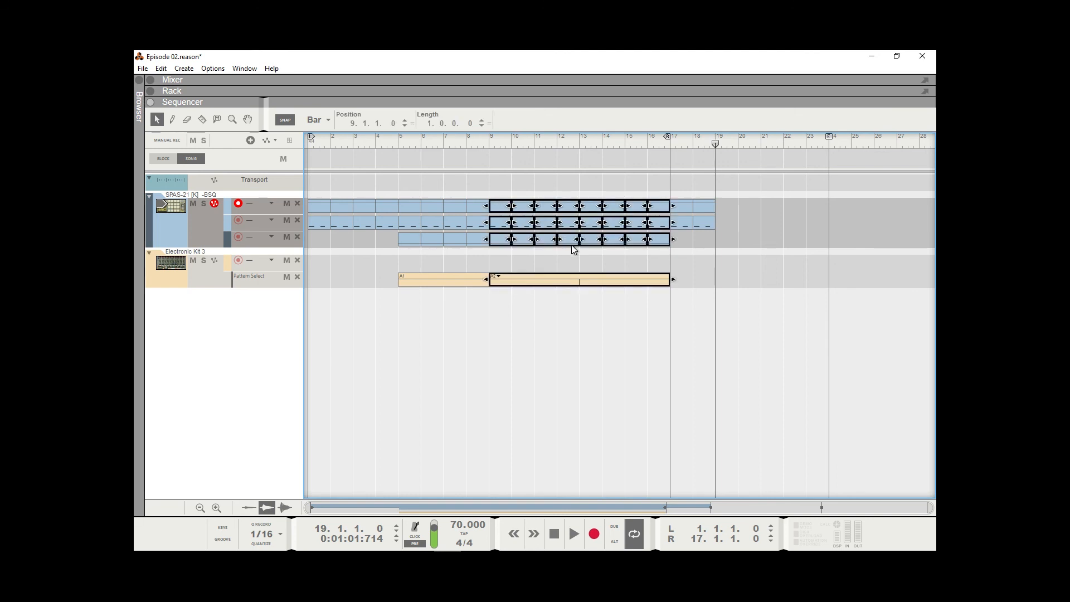
left_click(558, 308)
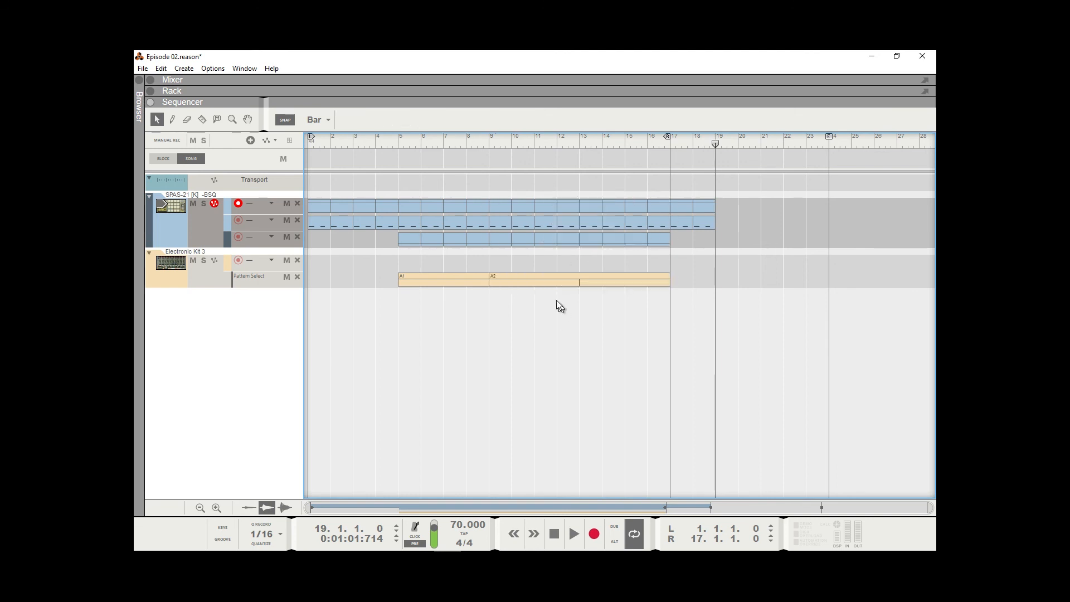
left_click_drag(563, 287, 508, 215)
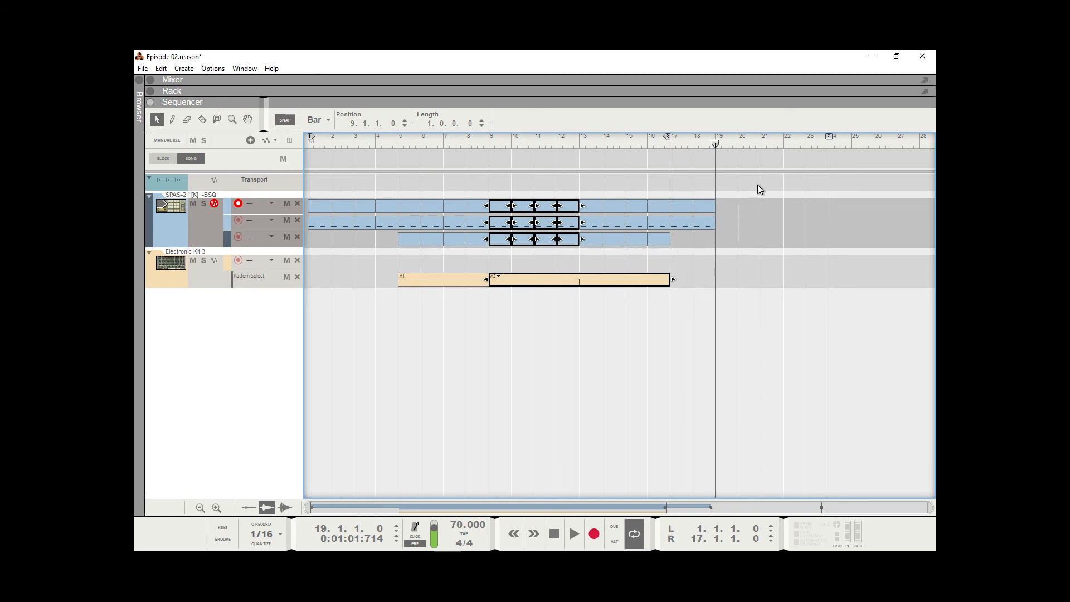
key("ctrl+c")
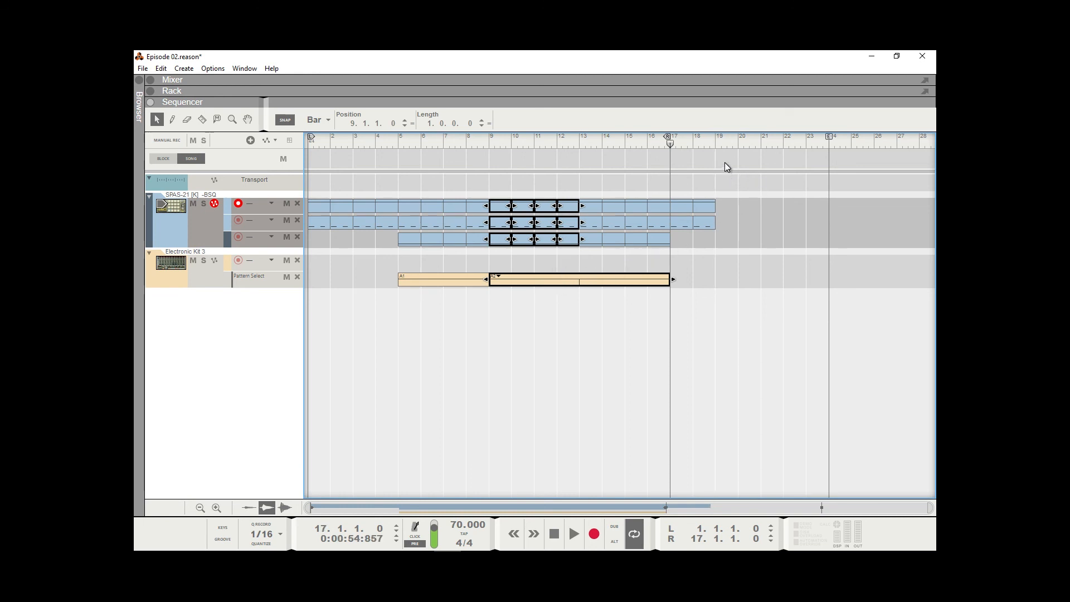
left_click(717, 141)
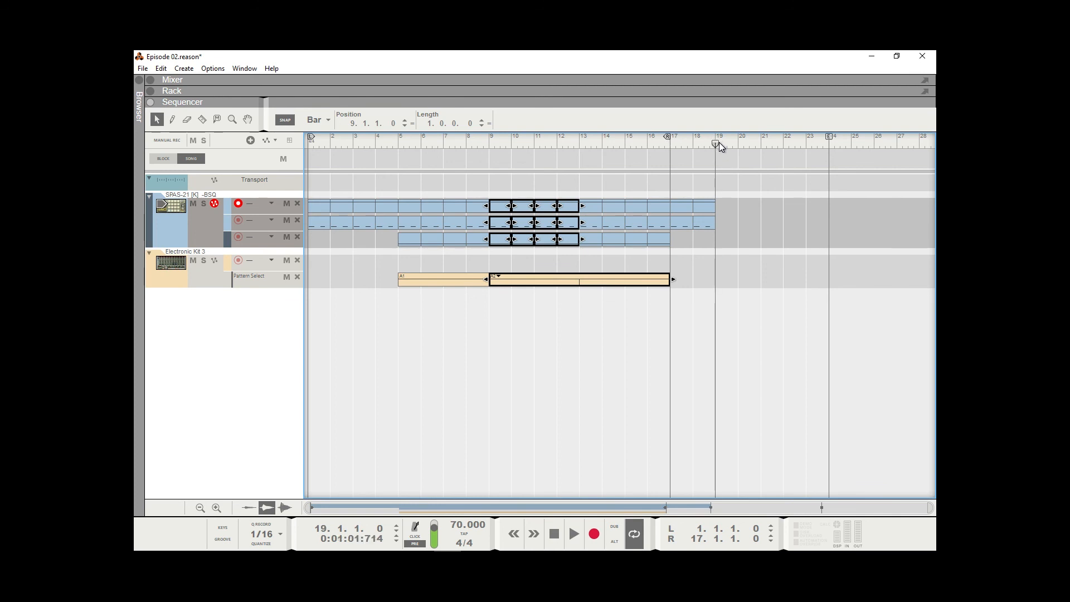
key("ctrl+v")
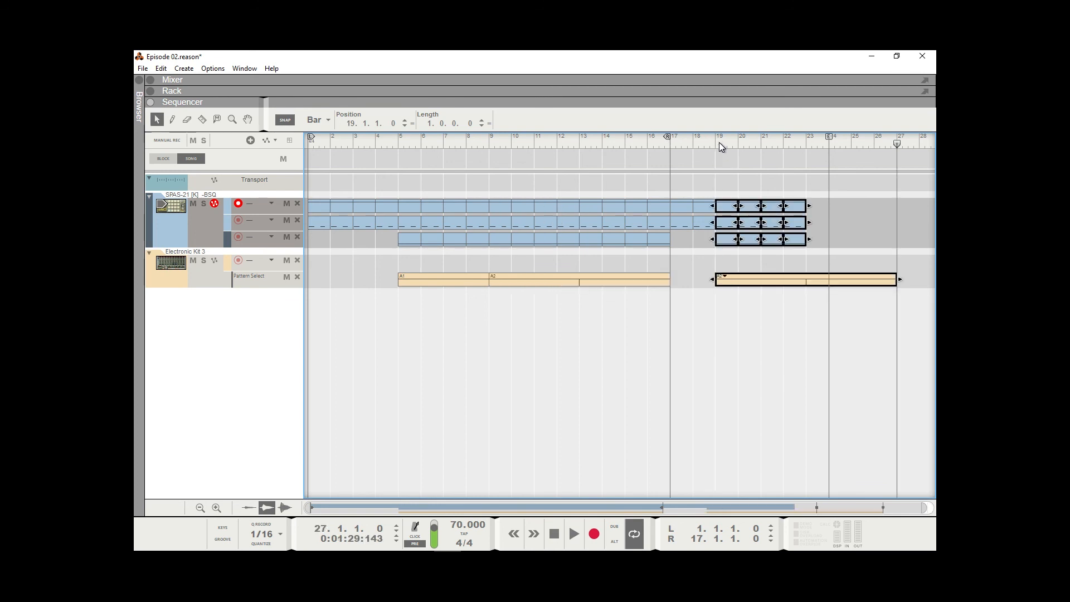
- Shorten the pasted pattern clip at bar 19 to four bars so it ends at bar 23
left_click(789, 360)
left_click(862, 286)
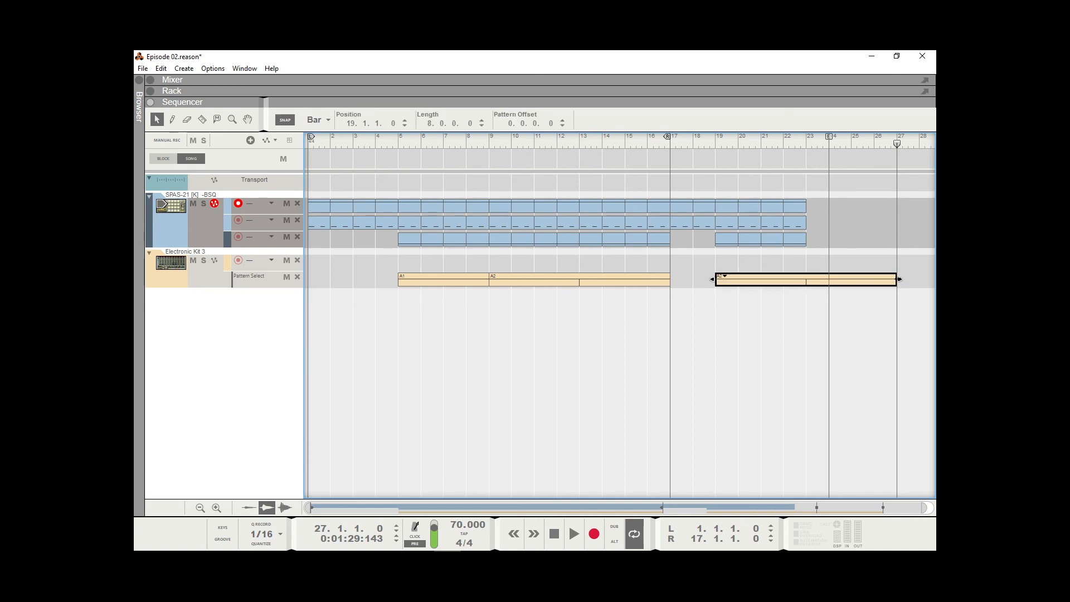
left_click_drag(884, 284, 806, 305)
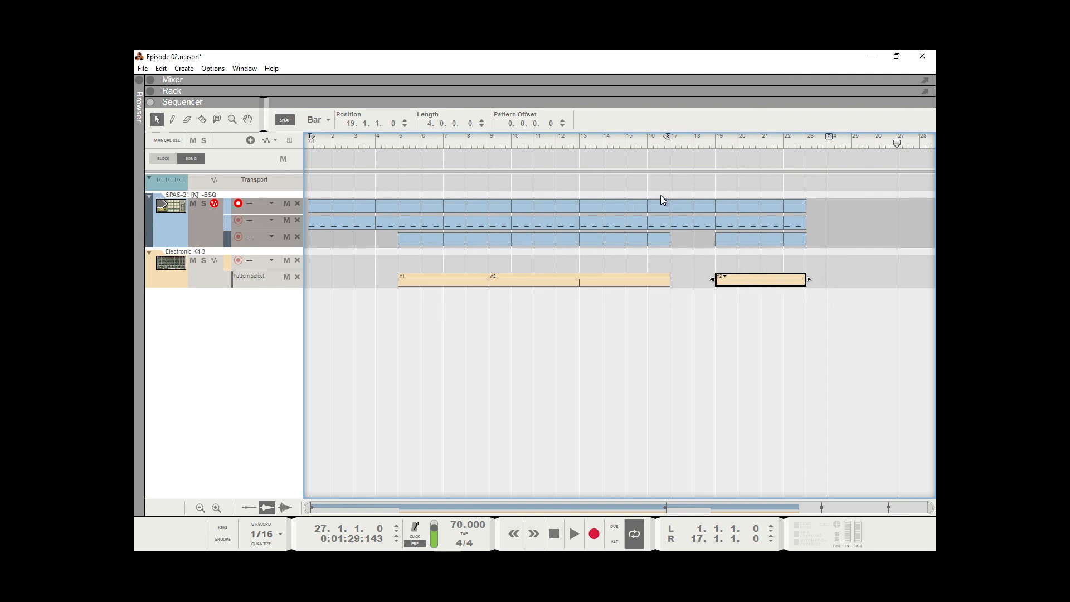
- Audition the arrangement from bar 13 with looping on
left_click(564, 138)
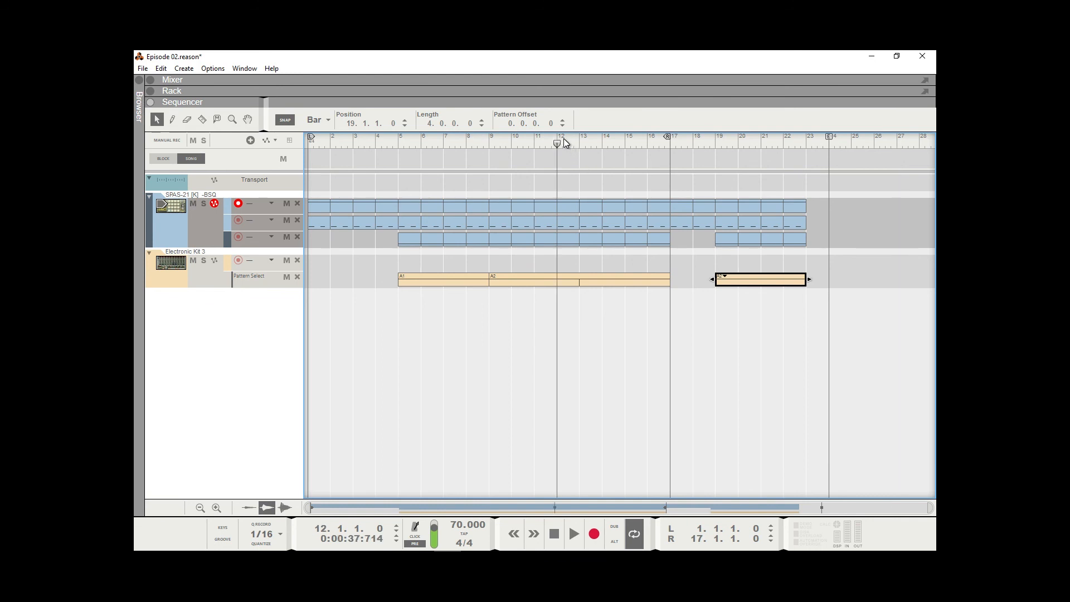
left_click(581, 138)
key("space")
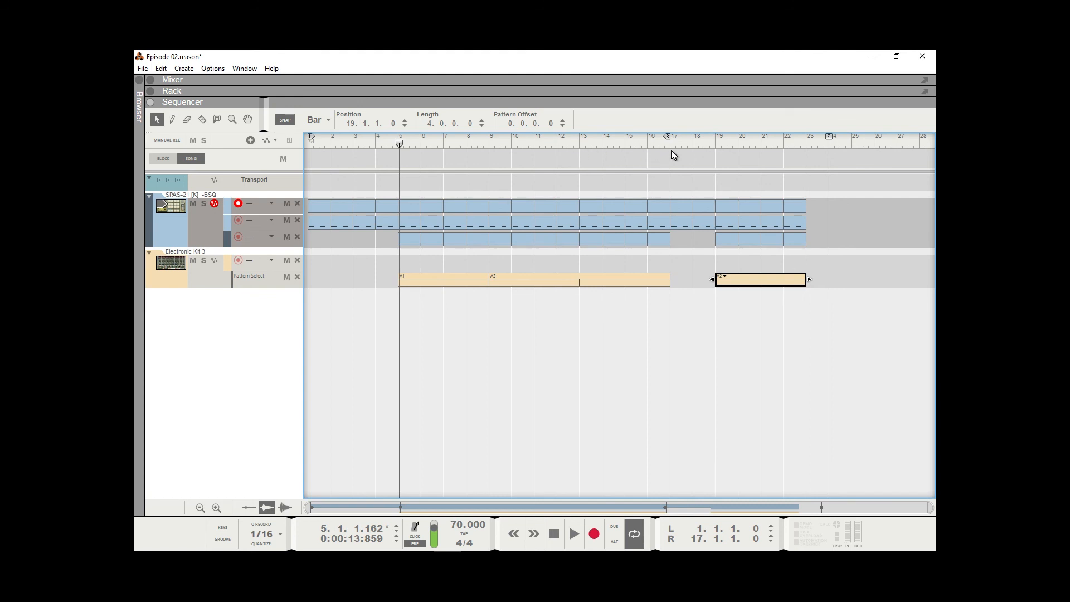
- Set the right loop locator to bar 23 and turn looping off
left_click_drag(669, 143, 813, 162)
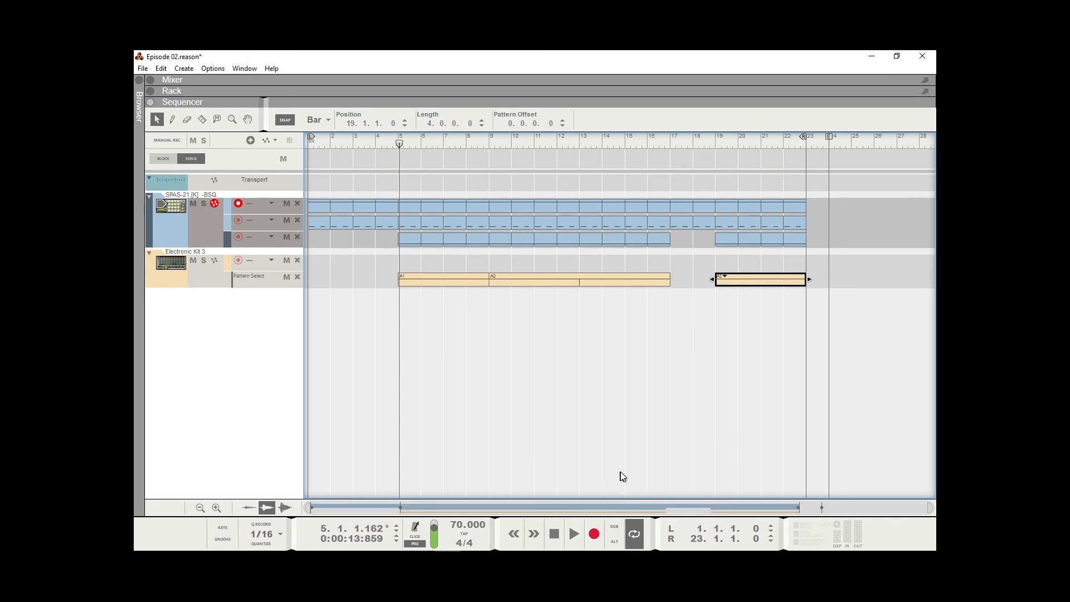
left_click(639, 531)
- Play the extended arrangement from bar 13 through the clips ending at bar 23, and stop playback
left_click(568, 140)
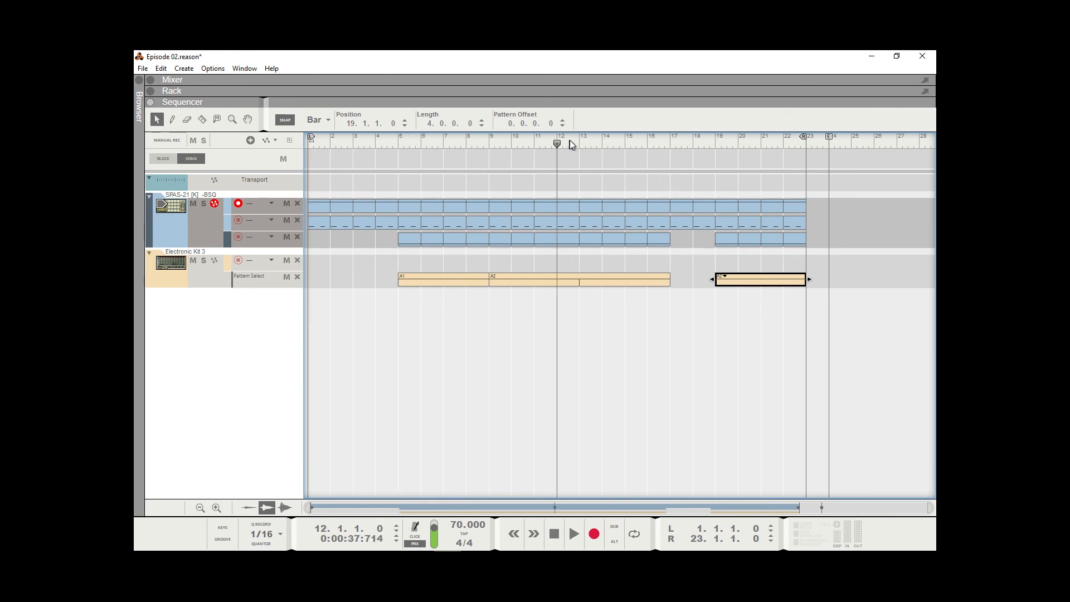
left_click(586, 139)
key("space")
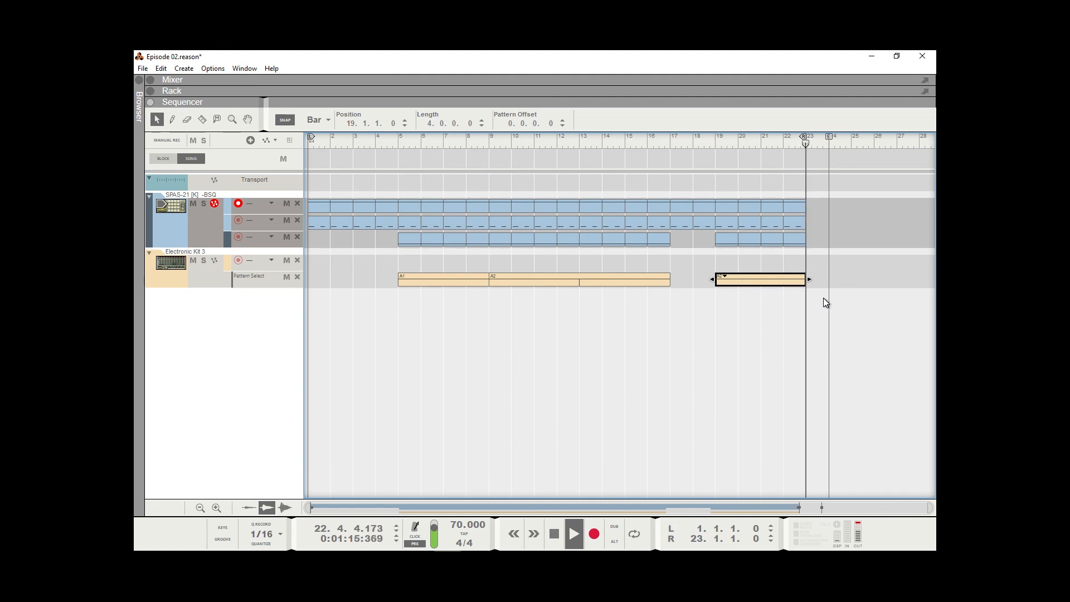
key("space")
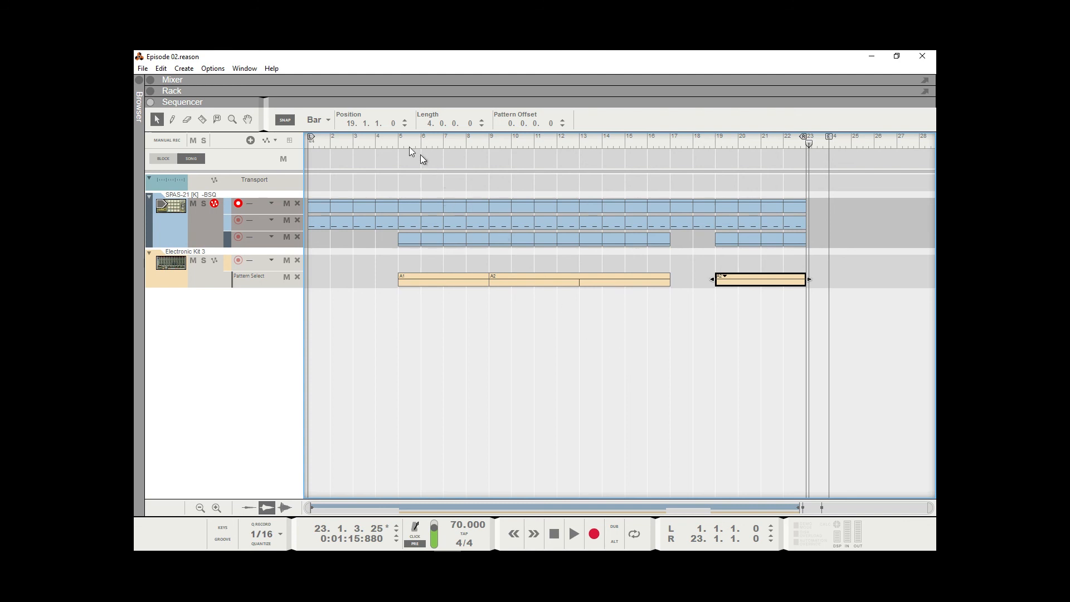
- Add a SubTractor Analog Synthesizer from the browser's instruments and move its sequencer track below the Electronic Kit 3 track
left_click(139, 82)
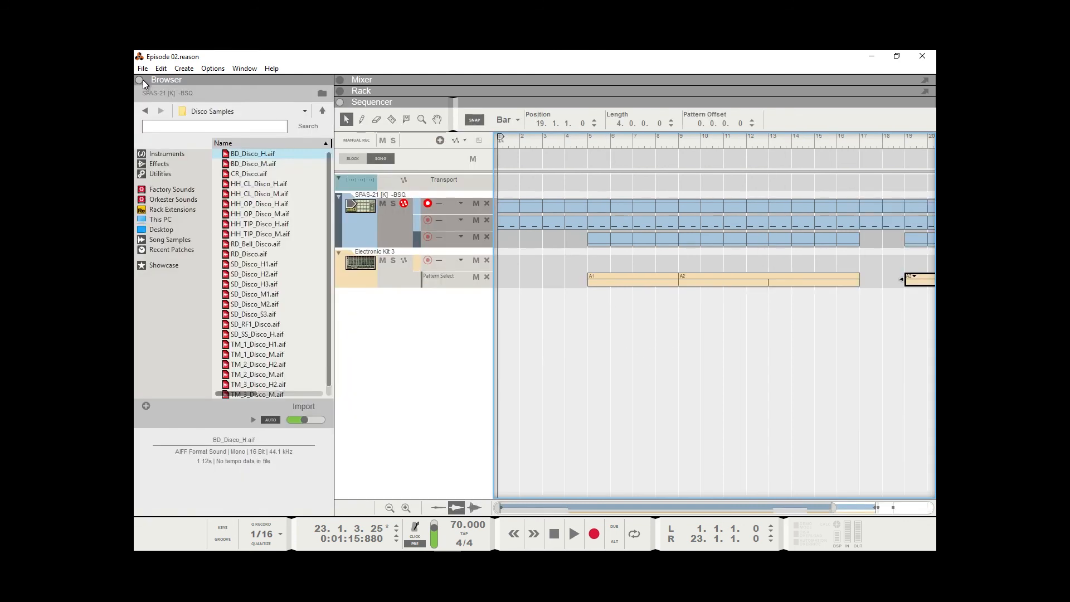
left_click(172, 155)
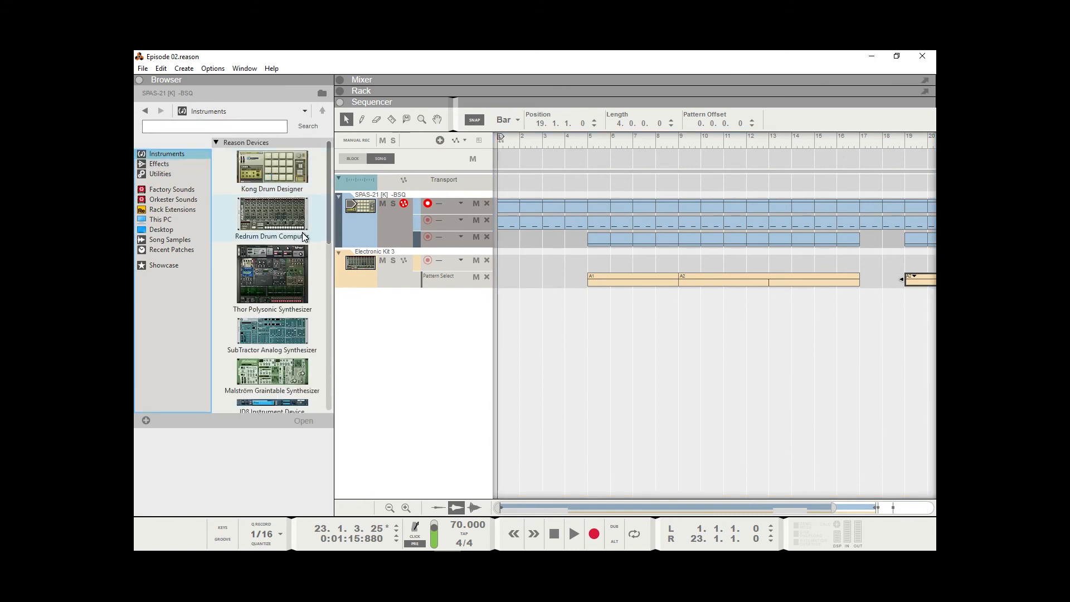
scroll(297, 251, "down", 2)
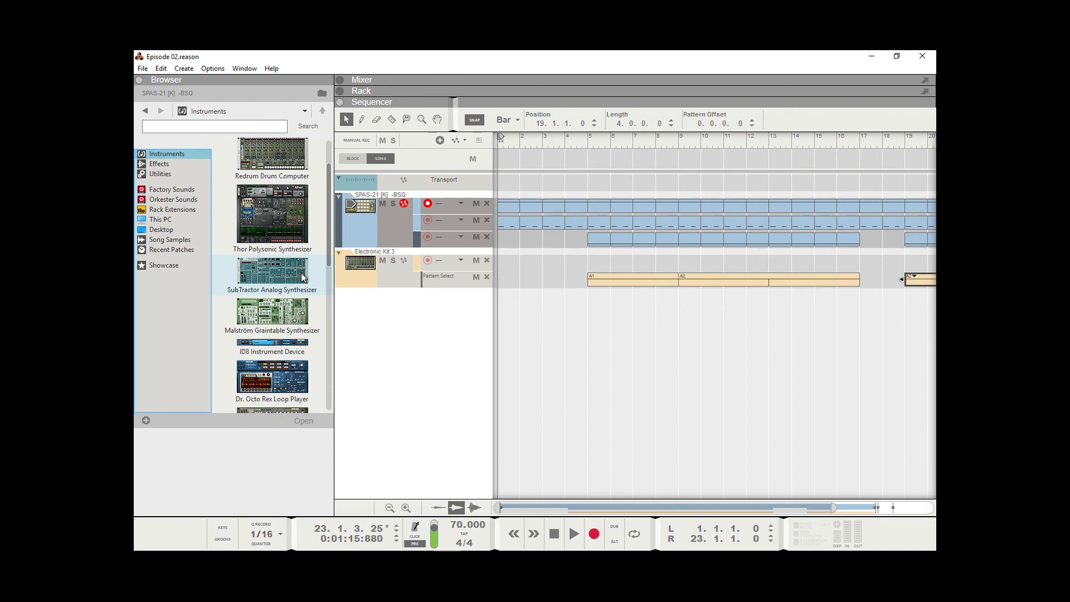
double_click(269, 275)
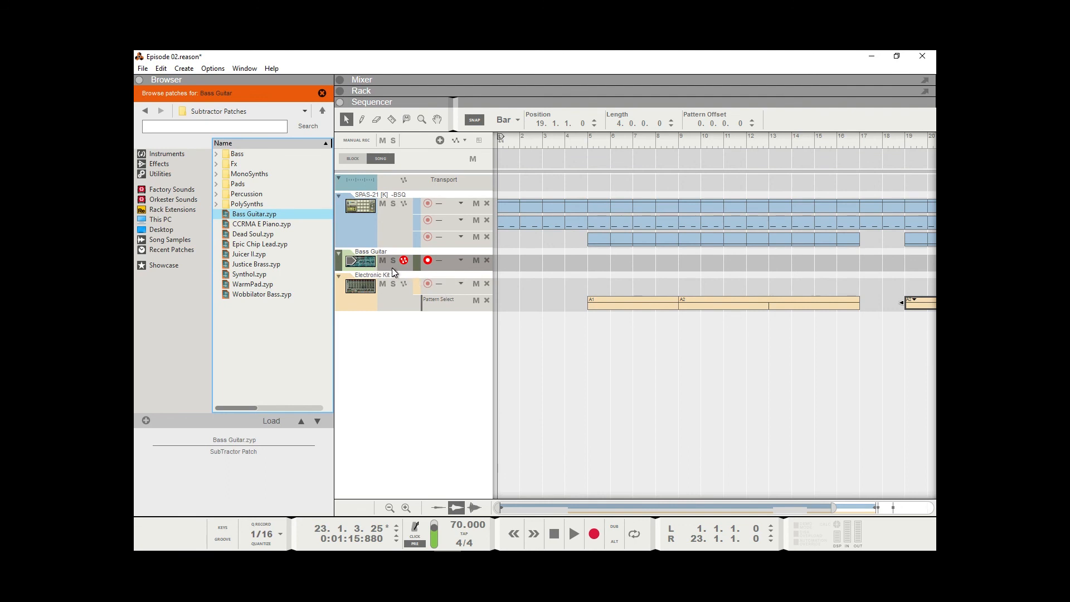
left_click(374, 268)
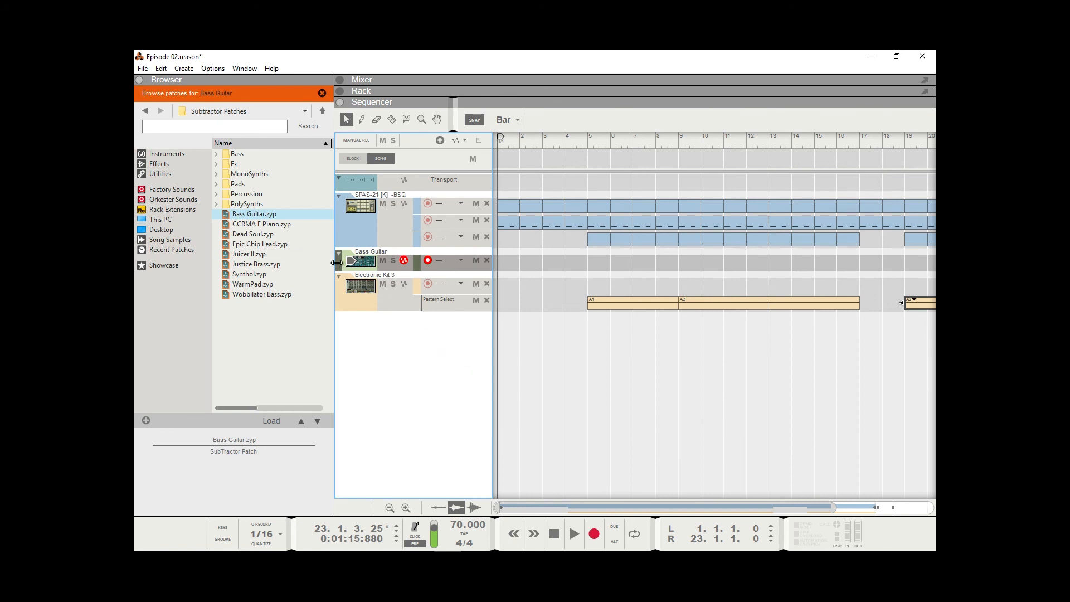
left_click_drag(339, 266, 346, 327)
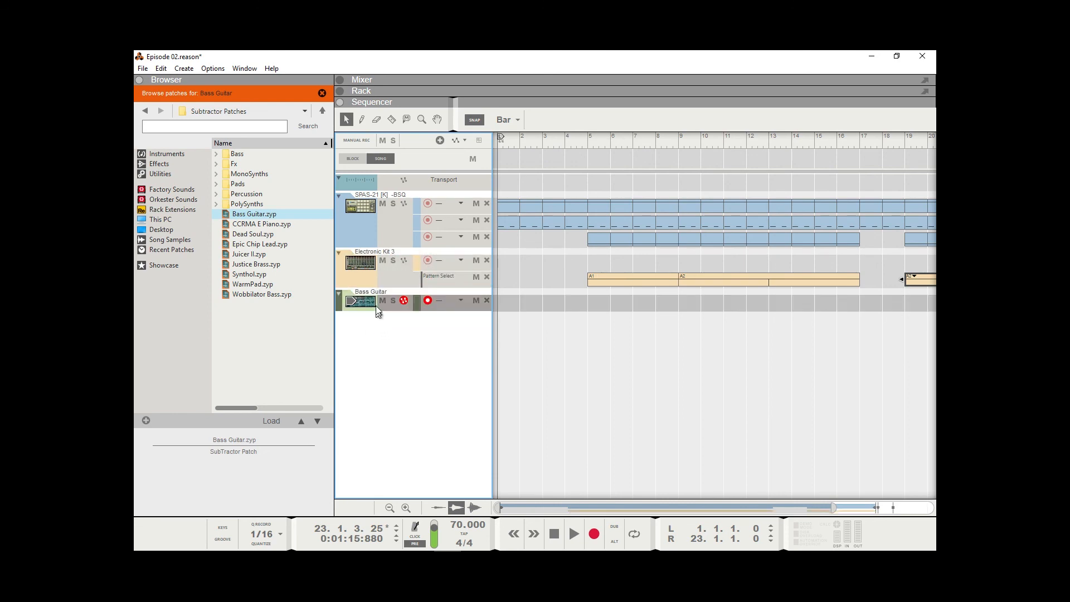
- Reposition the SubTractor in the rack so it sits below the Redrum and its MClass Compressor
key("F6")
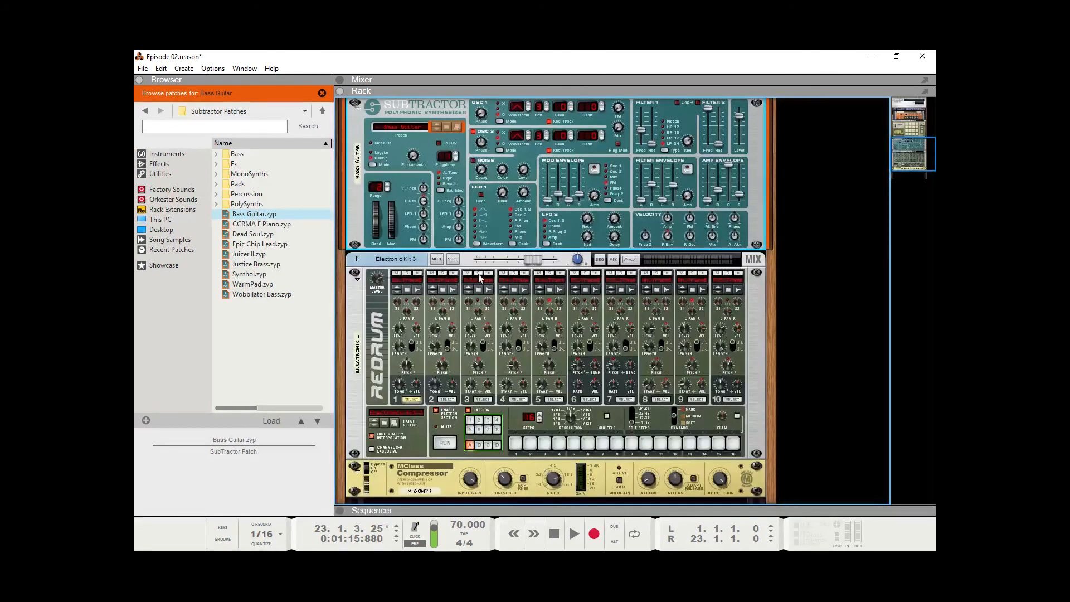
scroll(478, 245, "up", 3)
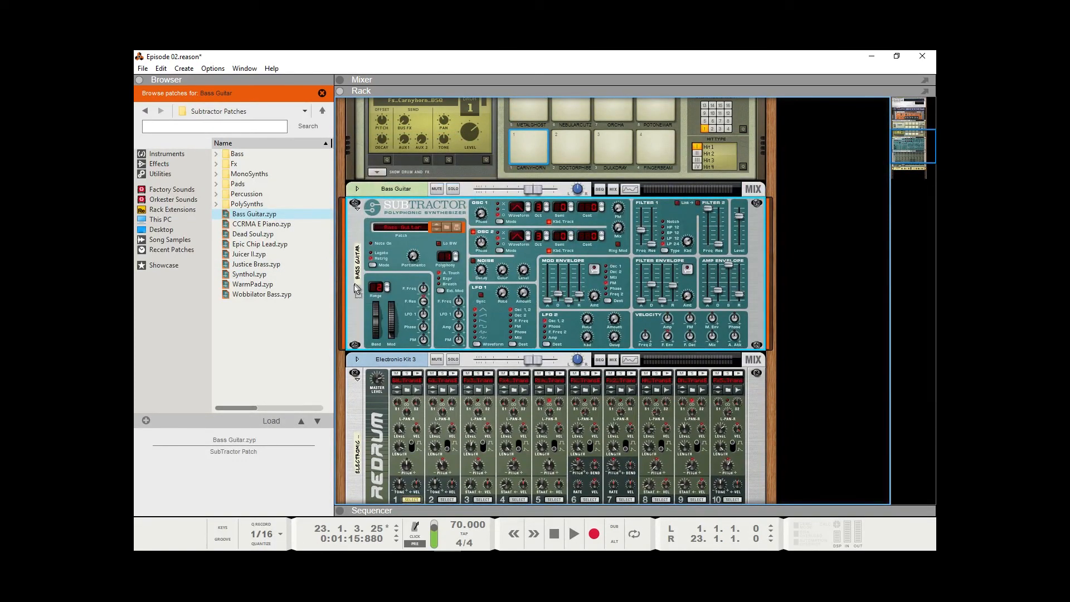
left_click_drag(356, 290, 413, 490)
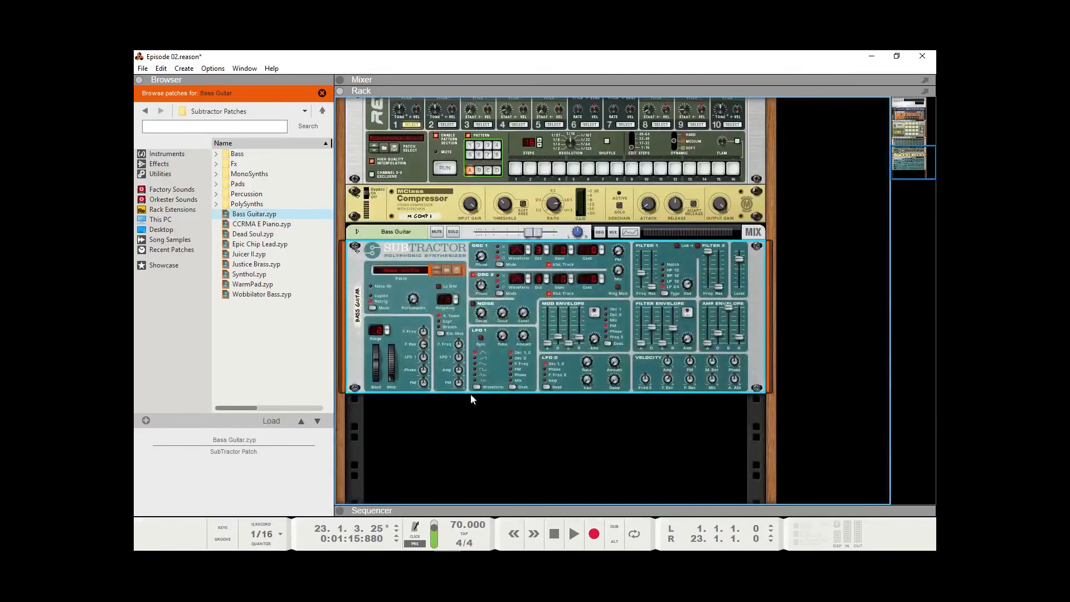
scroll(428, 393, "up", 4)
scroll(428, 393, "up", 4)
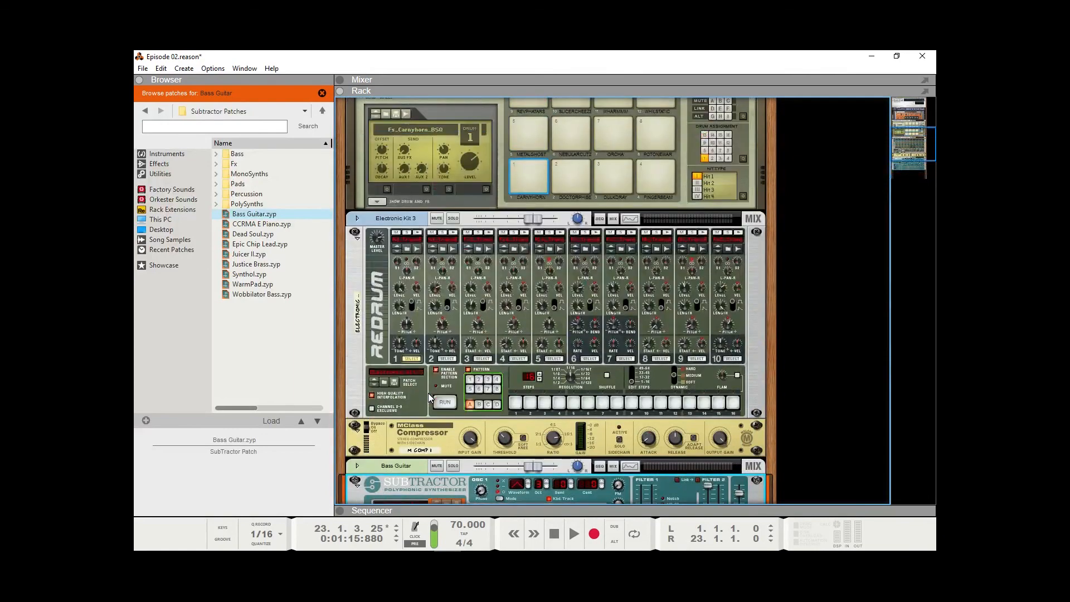
scroll(428, 393, "down", 4)
scroll(428, 393, "down", 4)
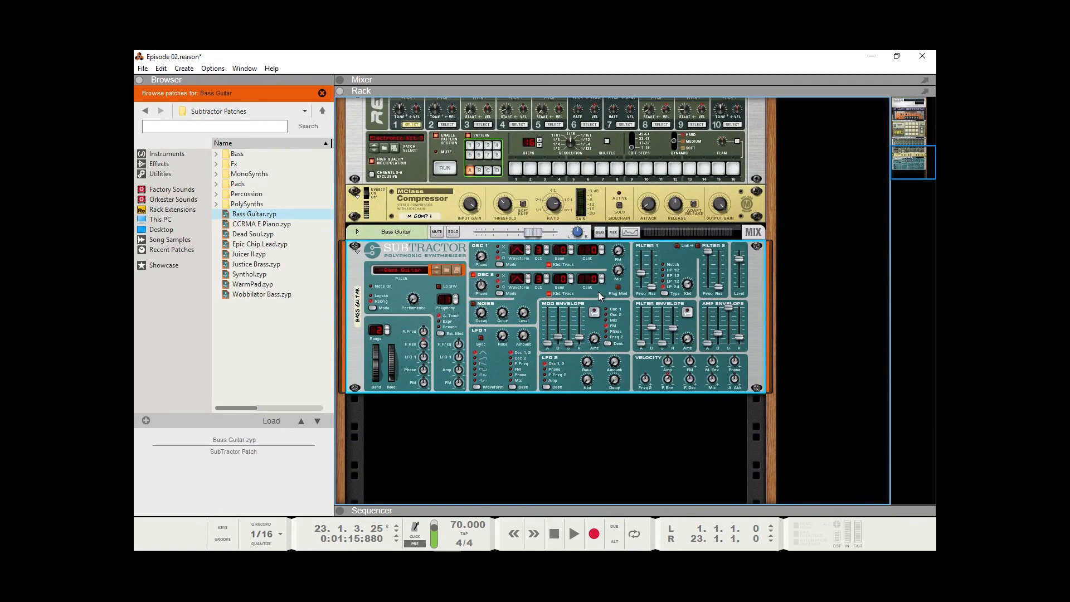
- Move the Bass Guitar mixer channel after the Electronic Kit 3 channel
key("F5")
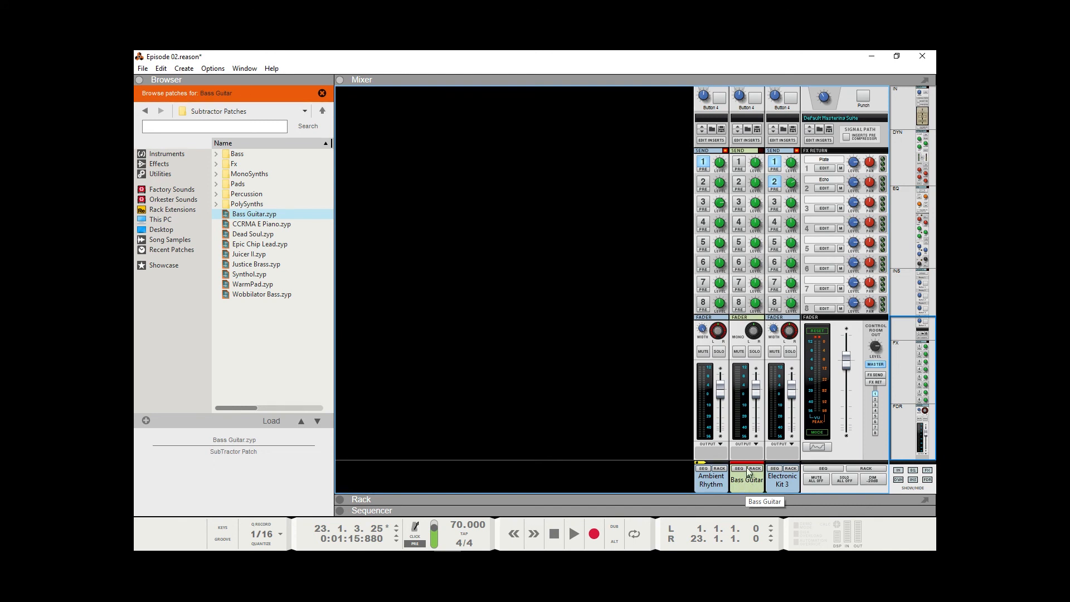
left_click(743, 336)
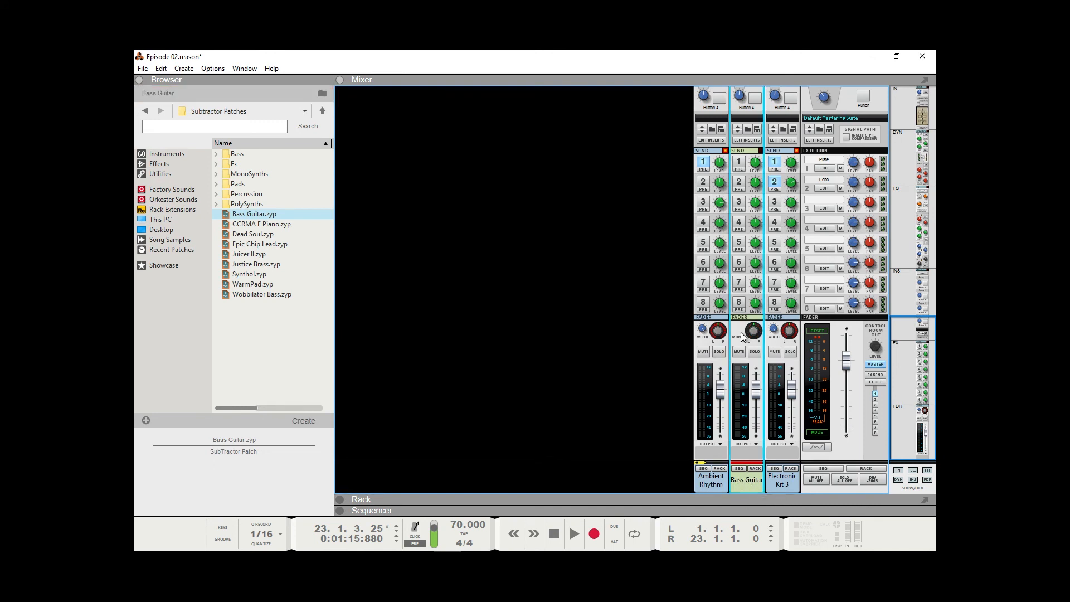
left_click_drag(743, 337, 797, 329)
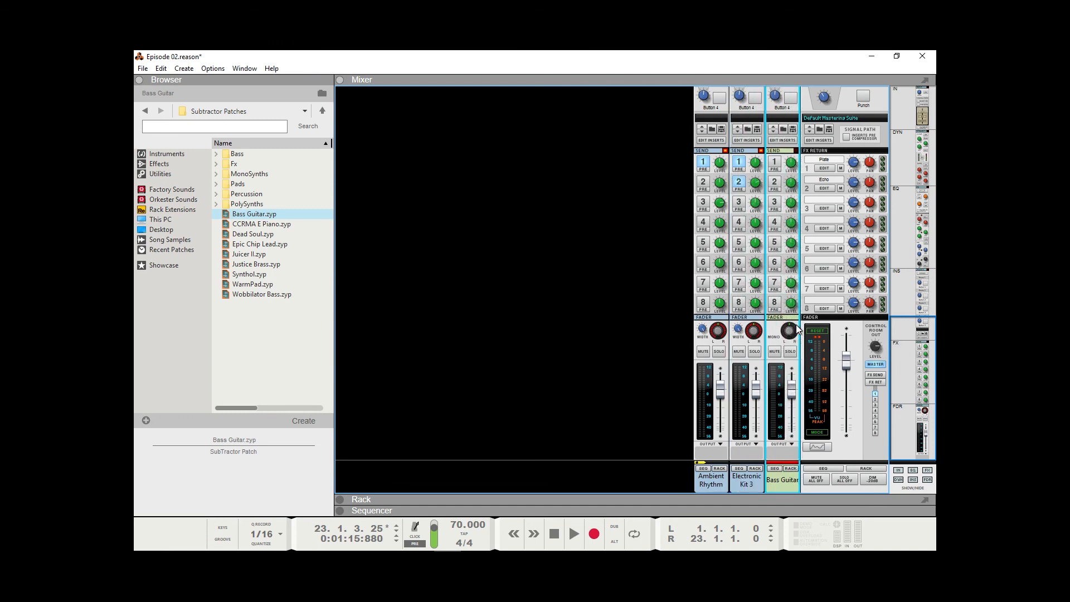
- Show the Bass Guitar channel's SubTractor in the rack and save the song
left_click(781, 468)
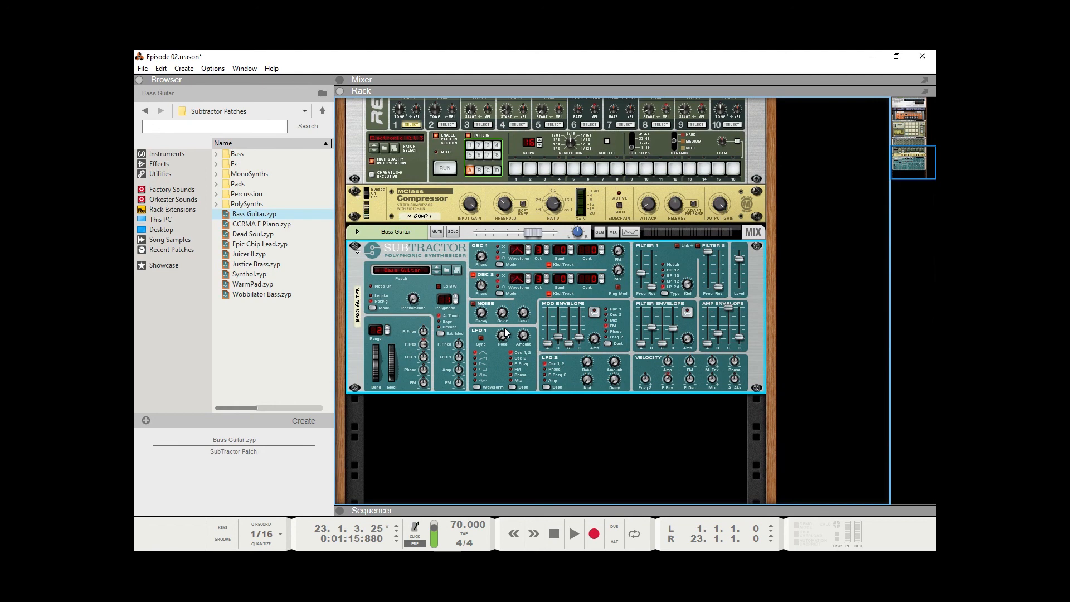
key("ctrl+s")
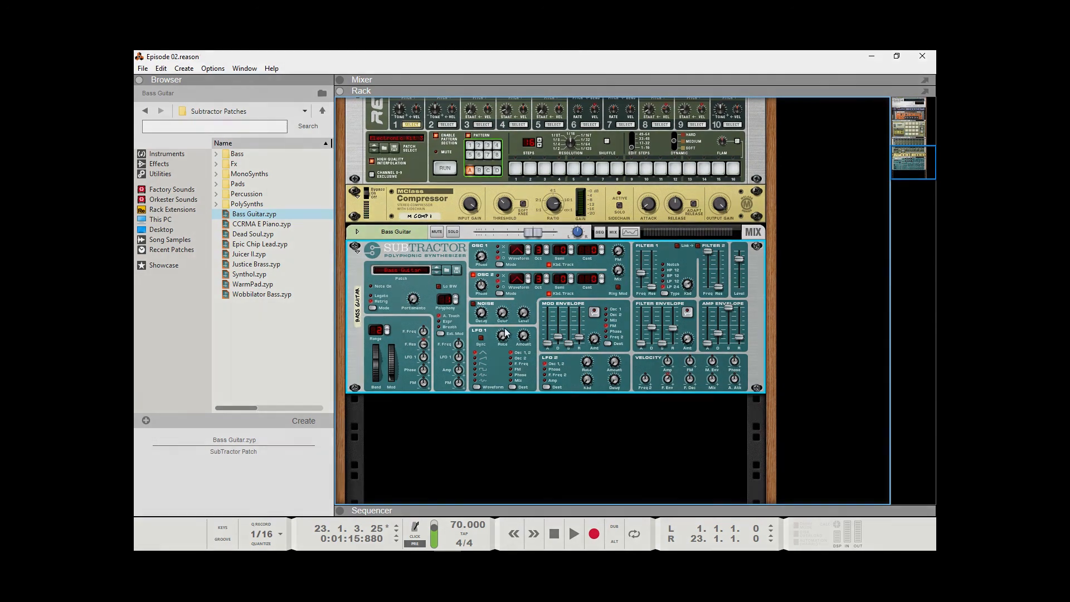